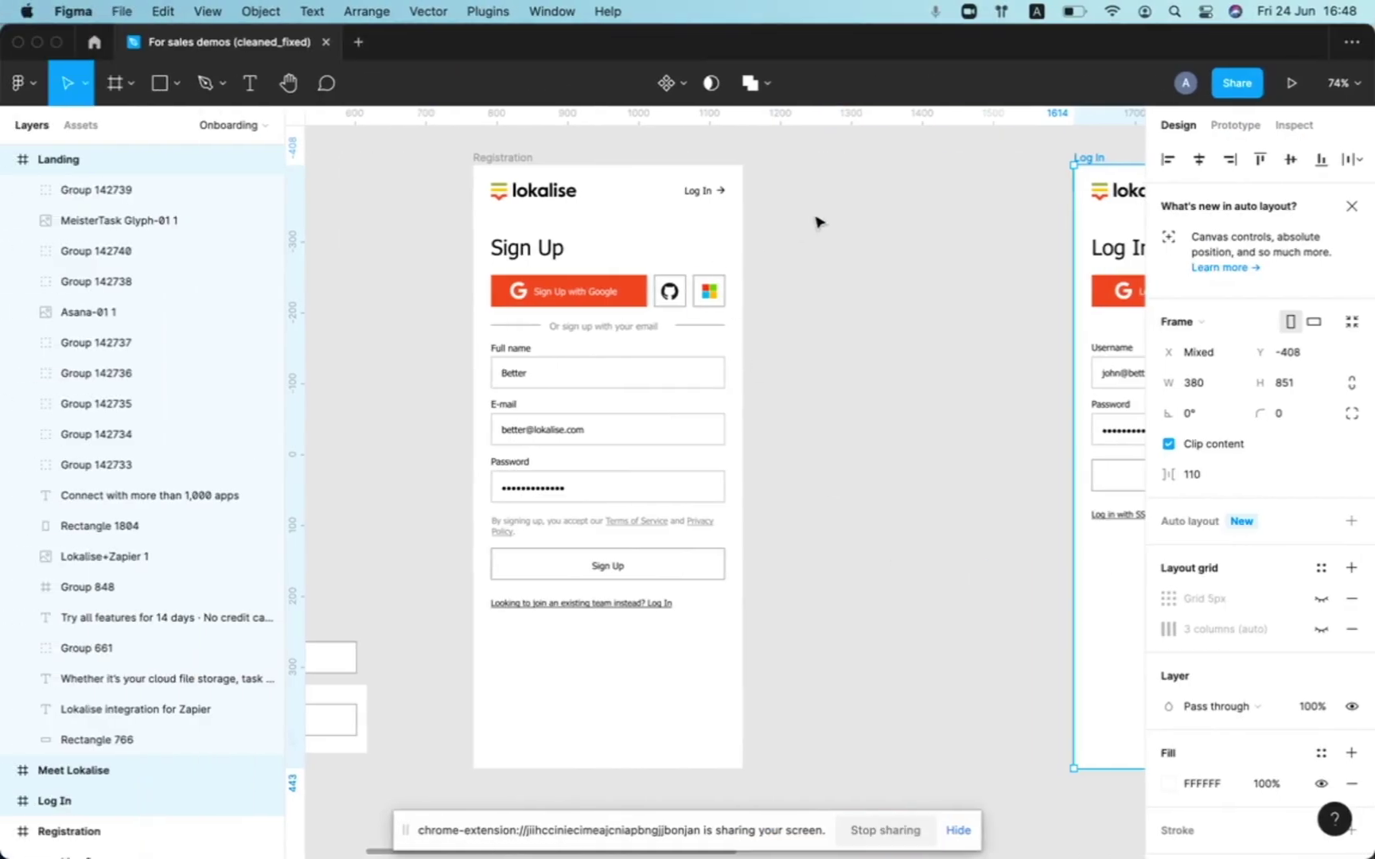
# Select the whole Registration frame, try the Lokalise plugin on it, then close it.
pyautogui.rightClick(817, 221)
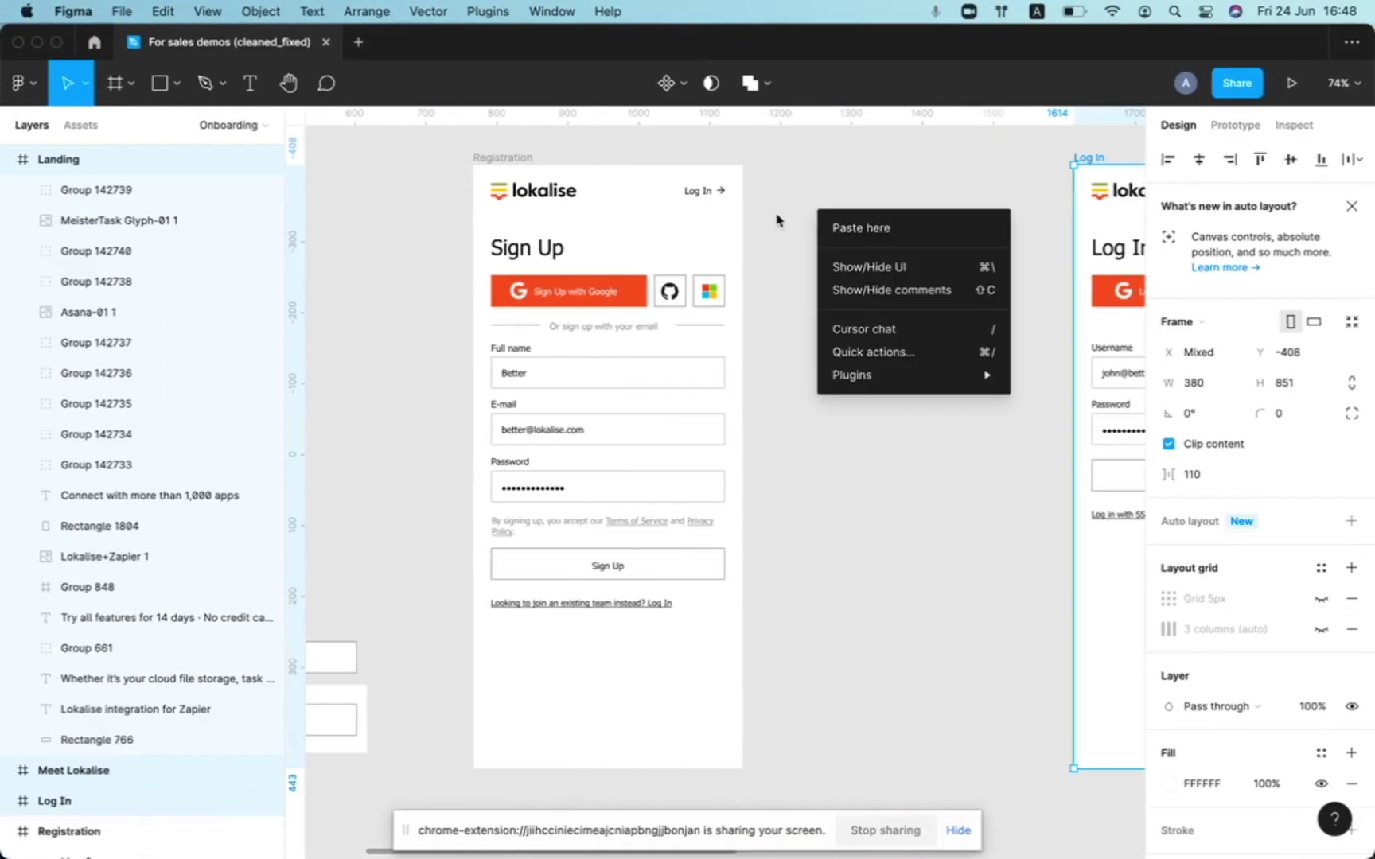
pyautogui.click(566, 158)
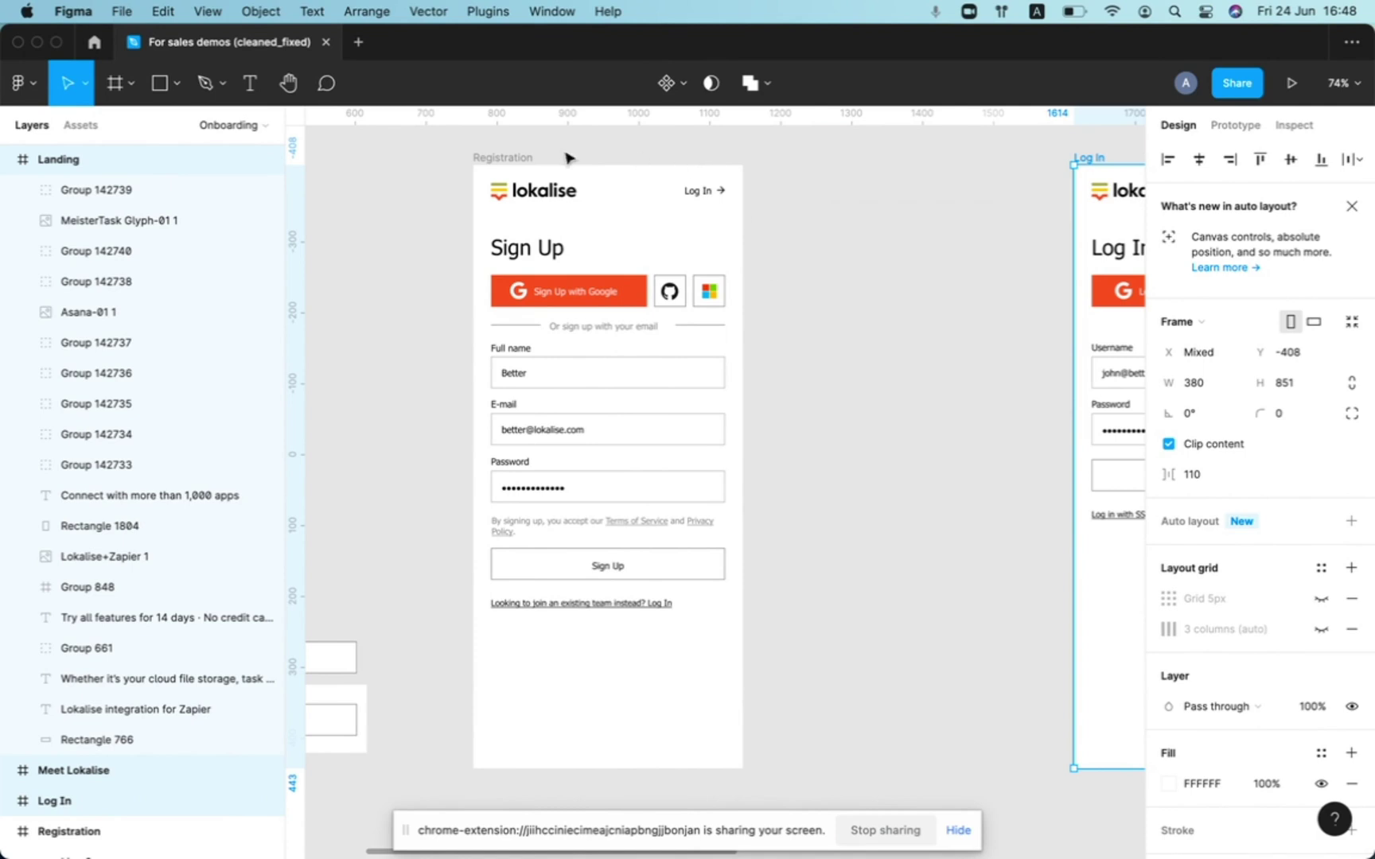
pyautogui.moveTo(452, 140); pyautogui.dragTo(755, 770)
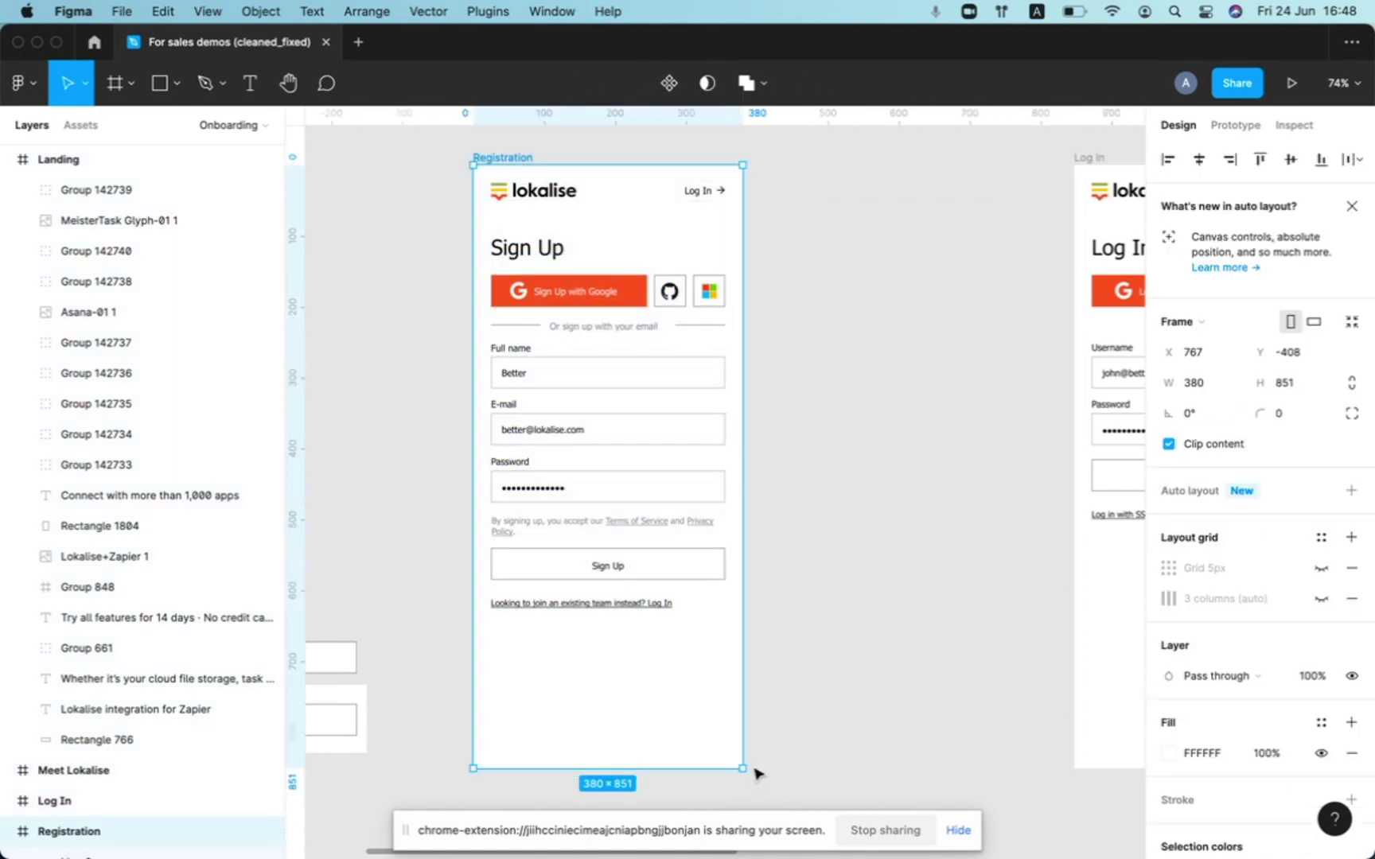
pyautogui.rightClick(599, 672)
pyautogui.moveTo(675, 712)
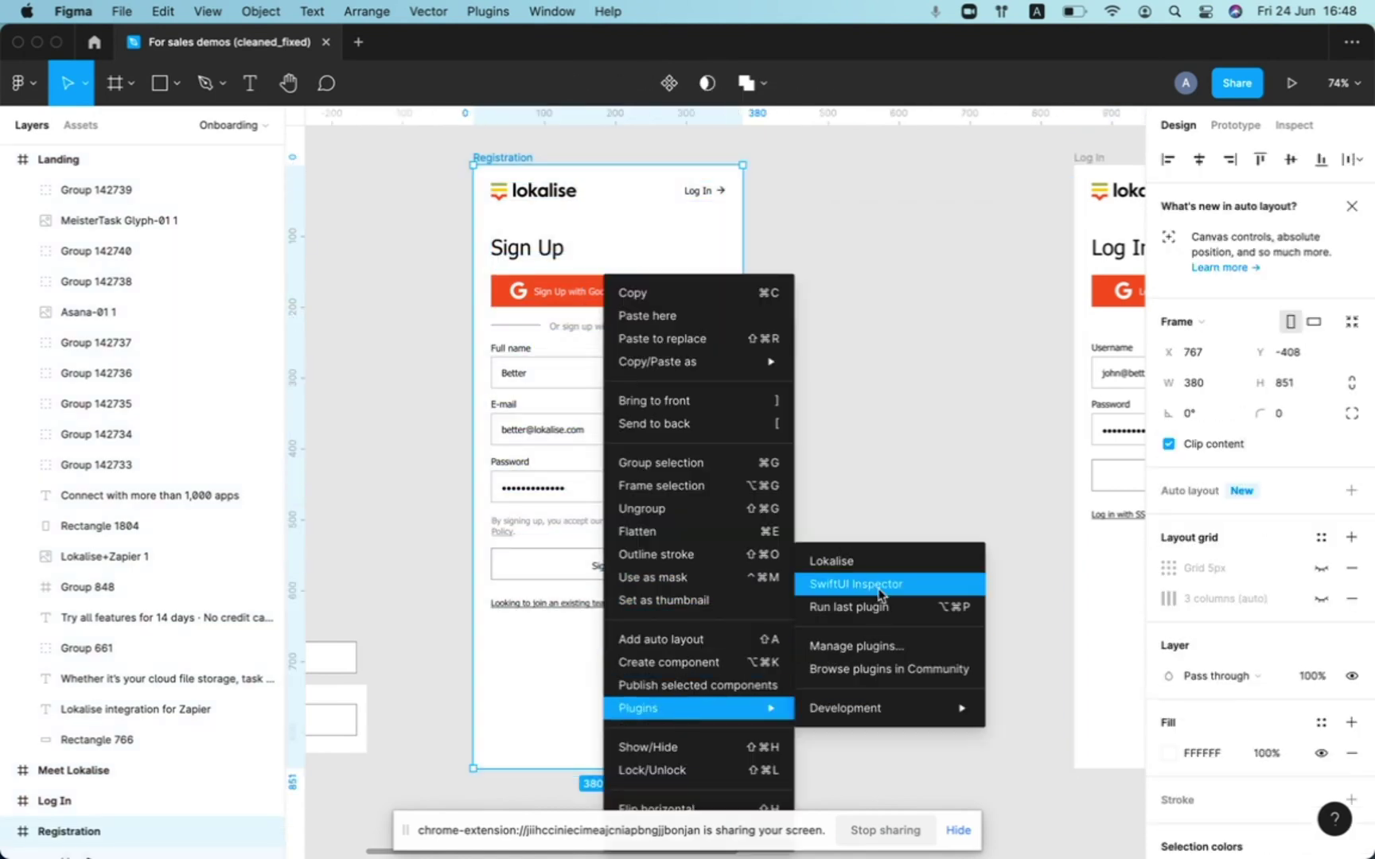
pyautogui.click(862, 566)
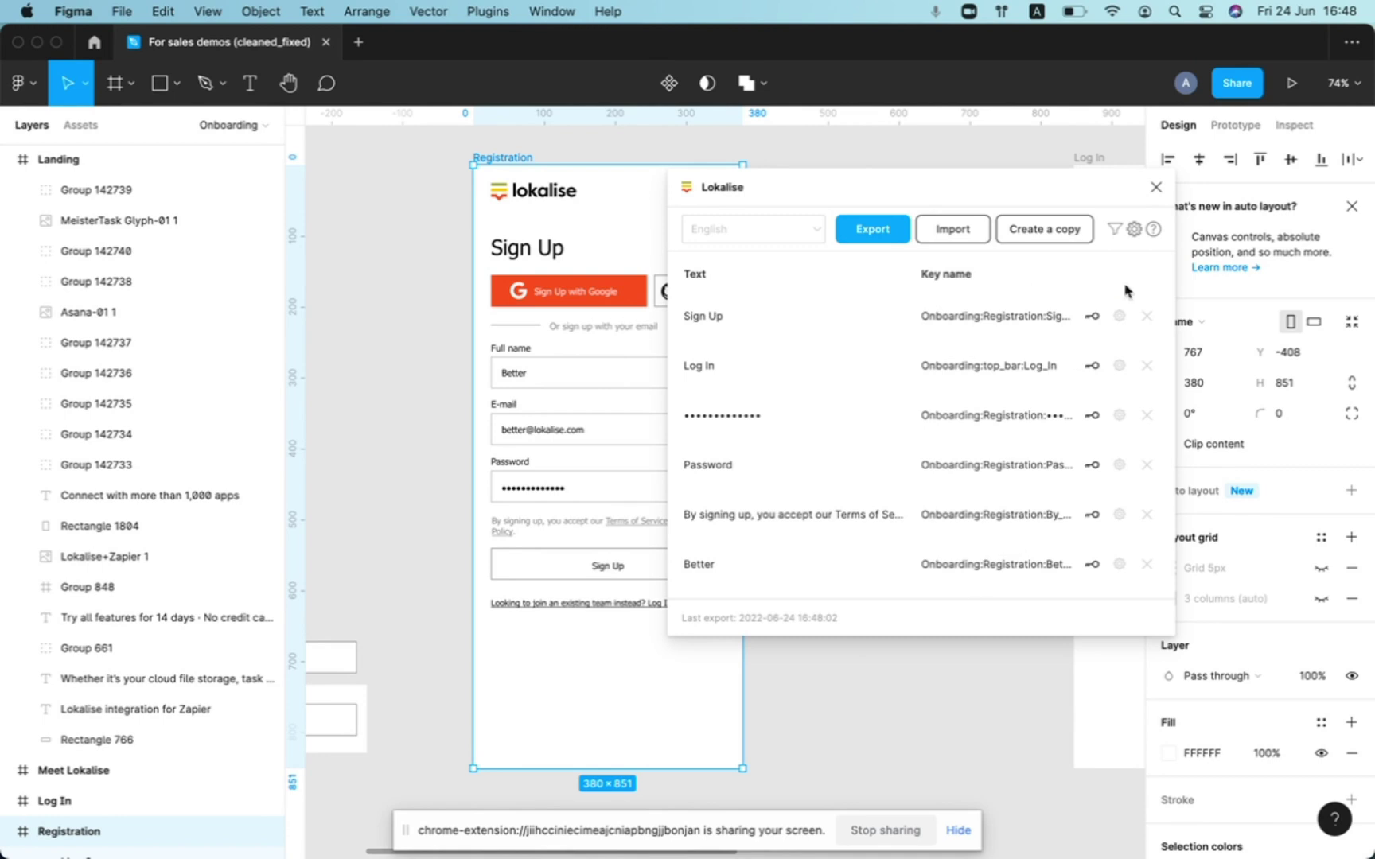
pyautogui.click(1156, 187)
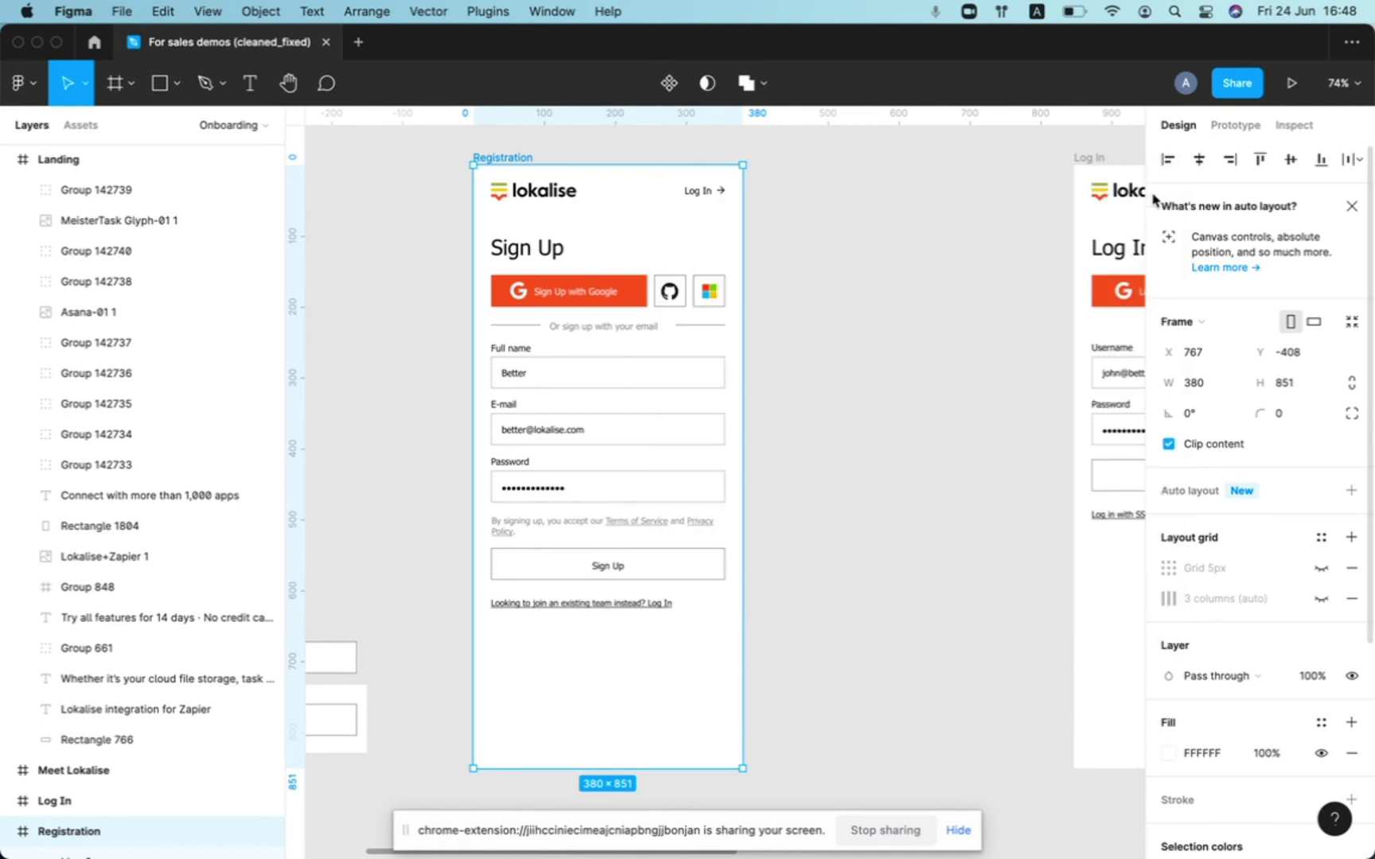
pyautogui.click(451, 153)
# Duplicate the Registration frame with Cmd+D.
pyautogui.moveTo(449, 132); pyautogui.dragTo(754, 803)
pyautogui.press('super+d')
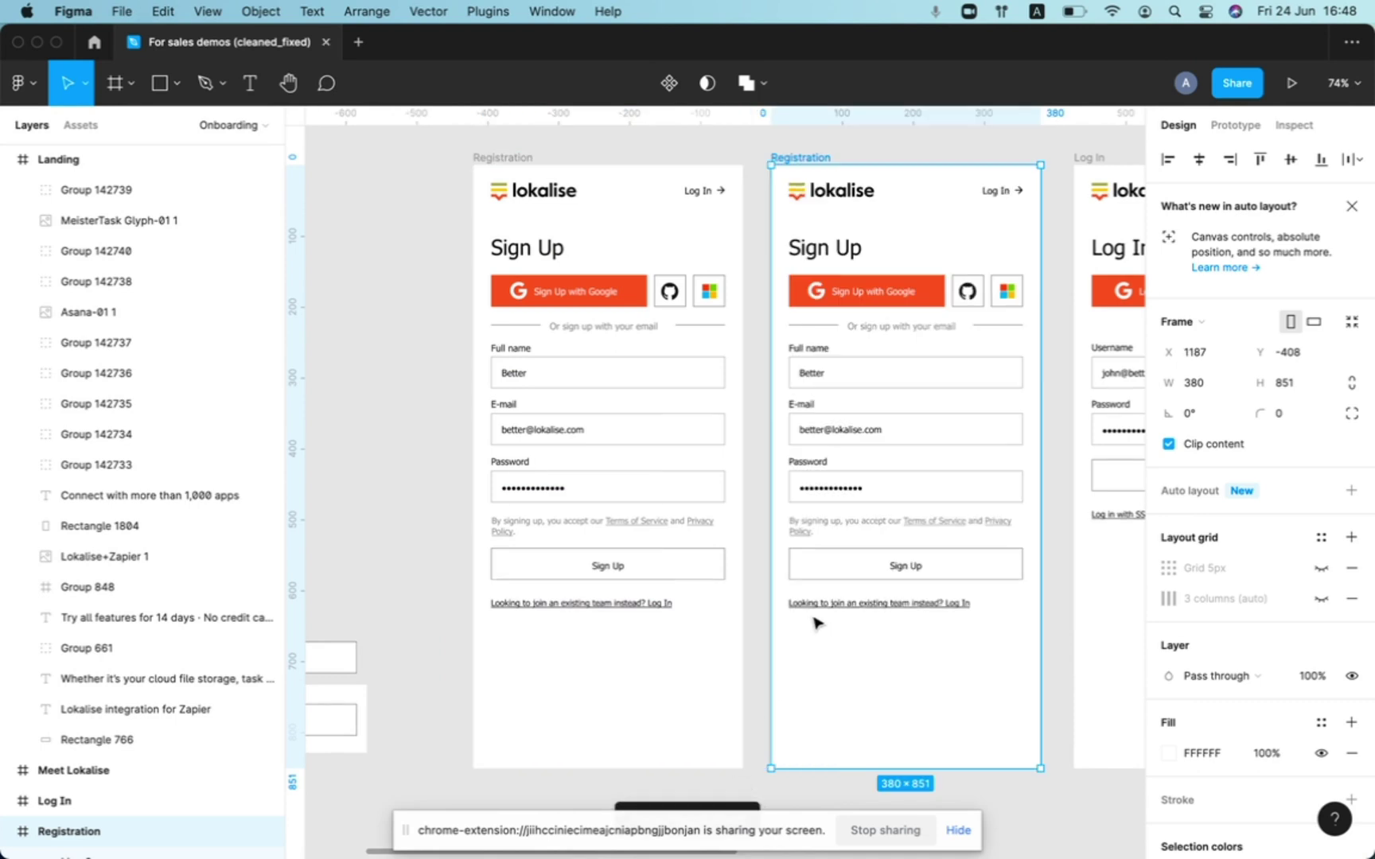
pyautogui.hscroll(2, 811, 620)
pyautogui.hscroll(2, 804, 617)
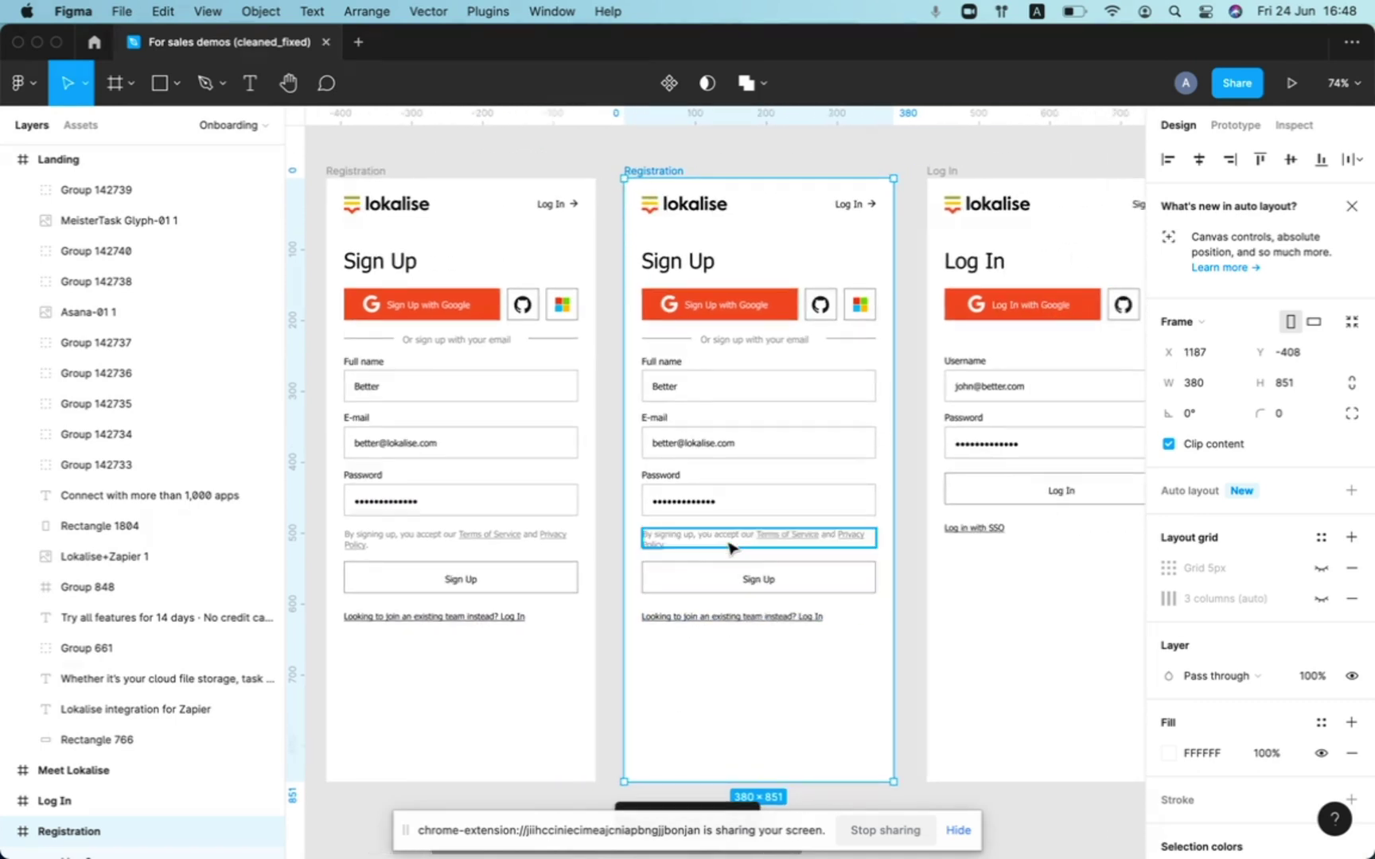
# Run the Lokalise plugin on the copied frame and move its window slightly aside.
pyautogui.rightClick(840, 237)
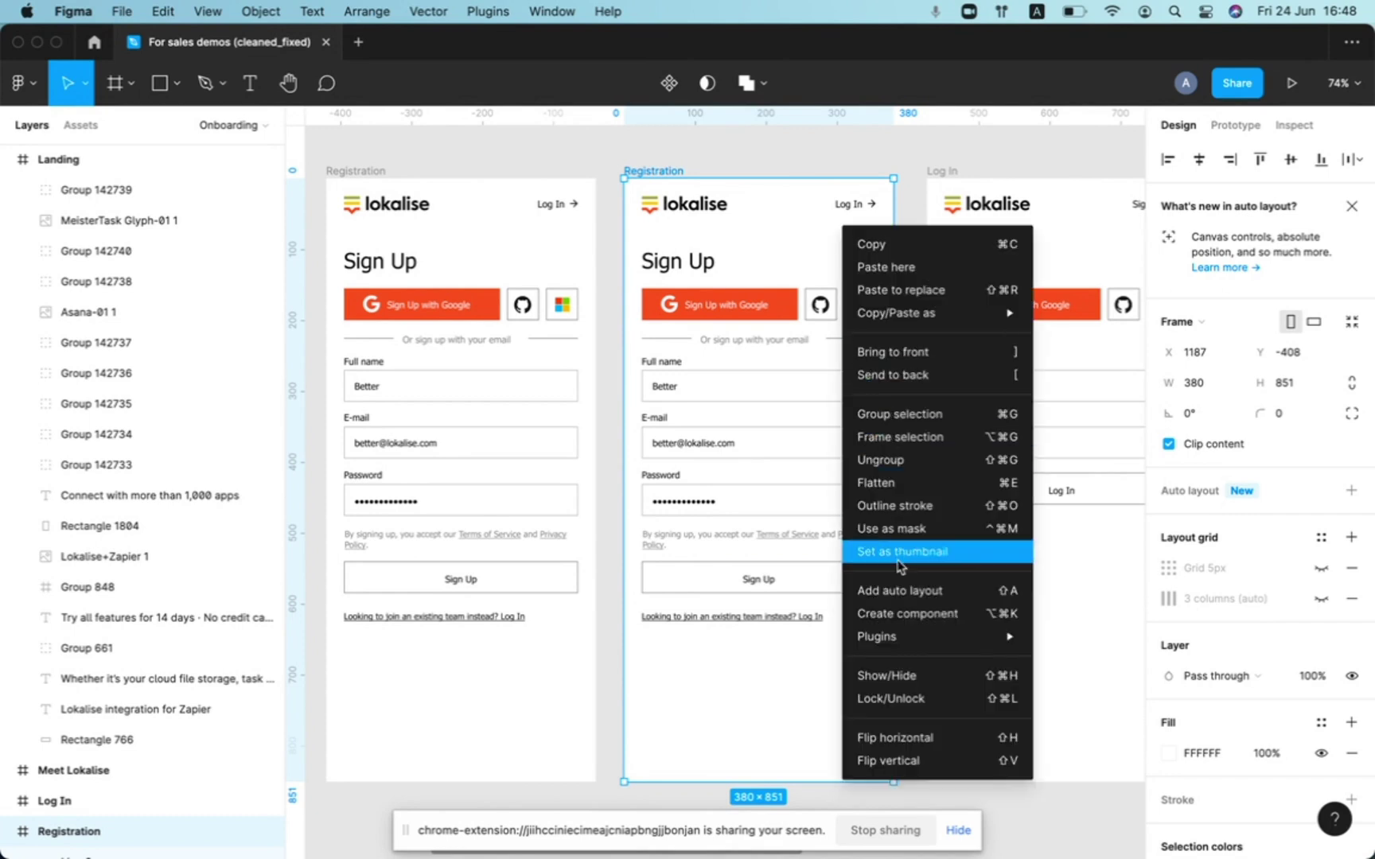
pyautogui.moveTo(879, 636)
pyautogui.click(1076, 633)
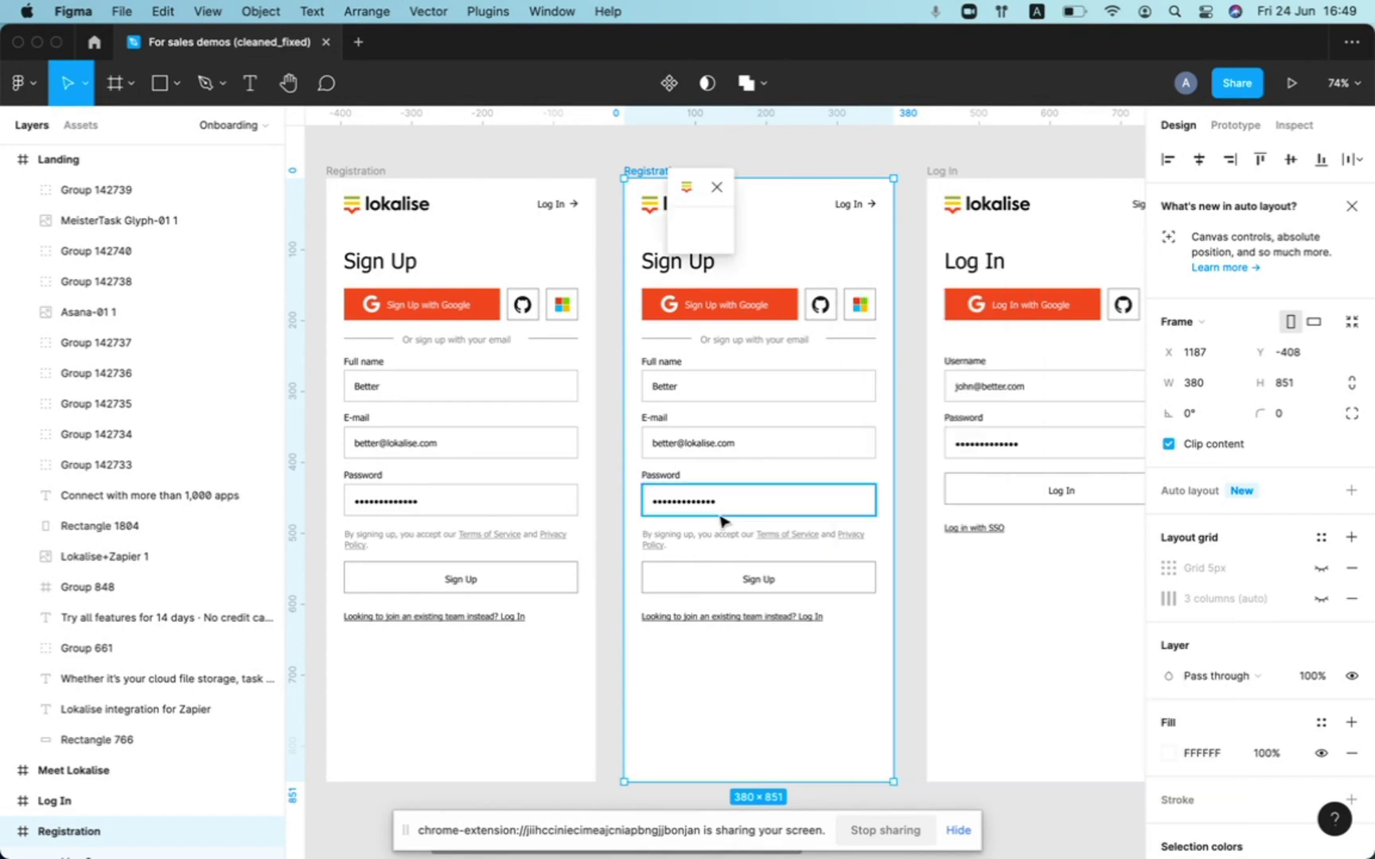
pyautogui.hscroll(4, 474, 495)
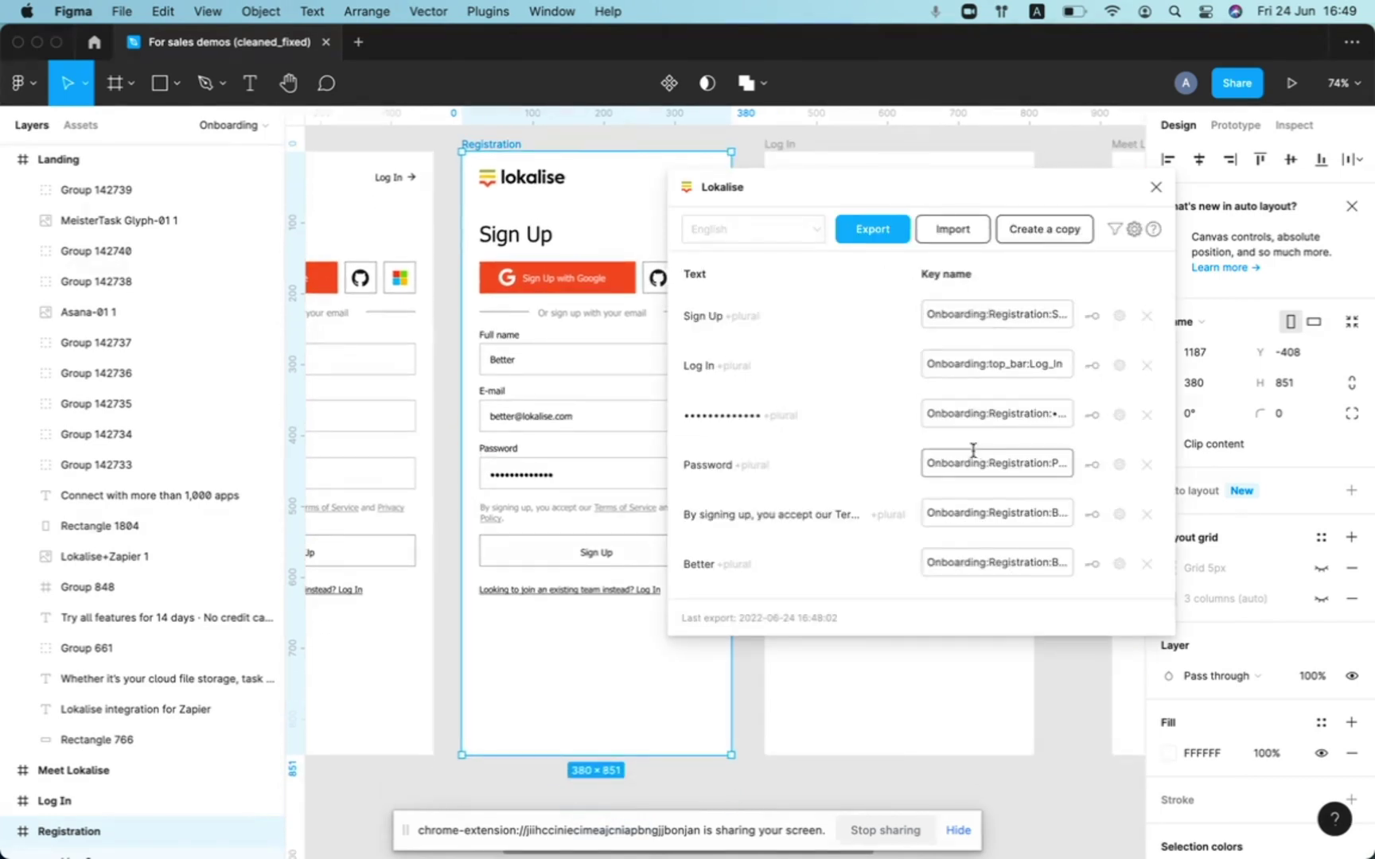
pyautogui.moveTo(840, 182); pyautogui.dragTo(915, 173)
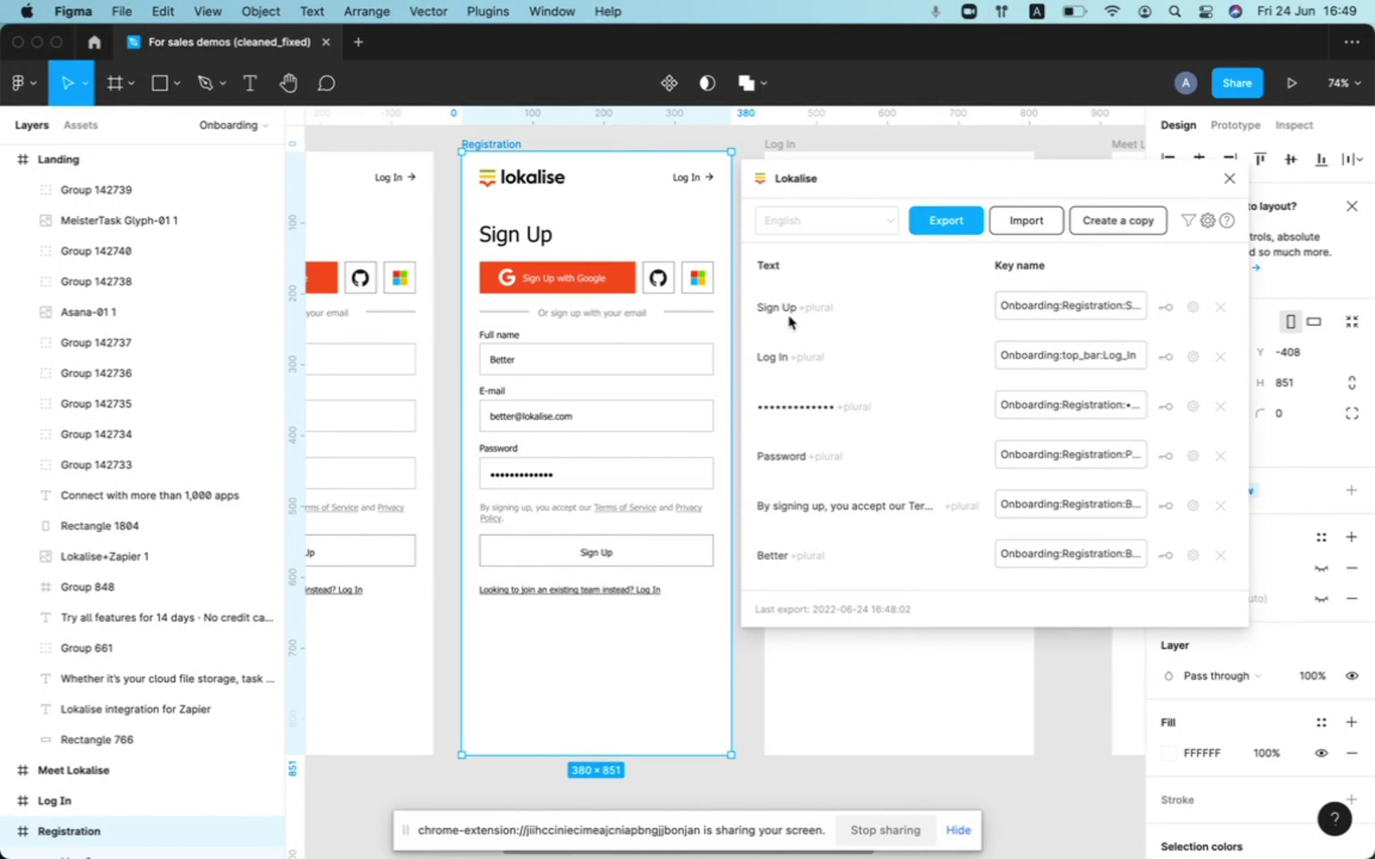
# Start linking the Sign Up text to an existing key and select the 'Sign Up' search term.
pyautogui.click(1166, 308)
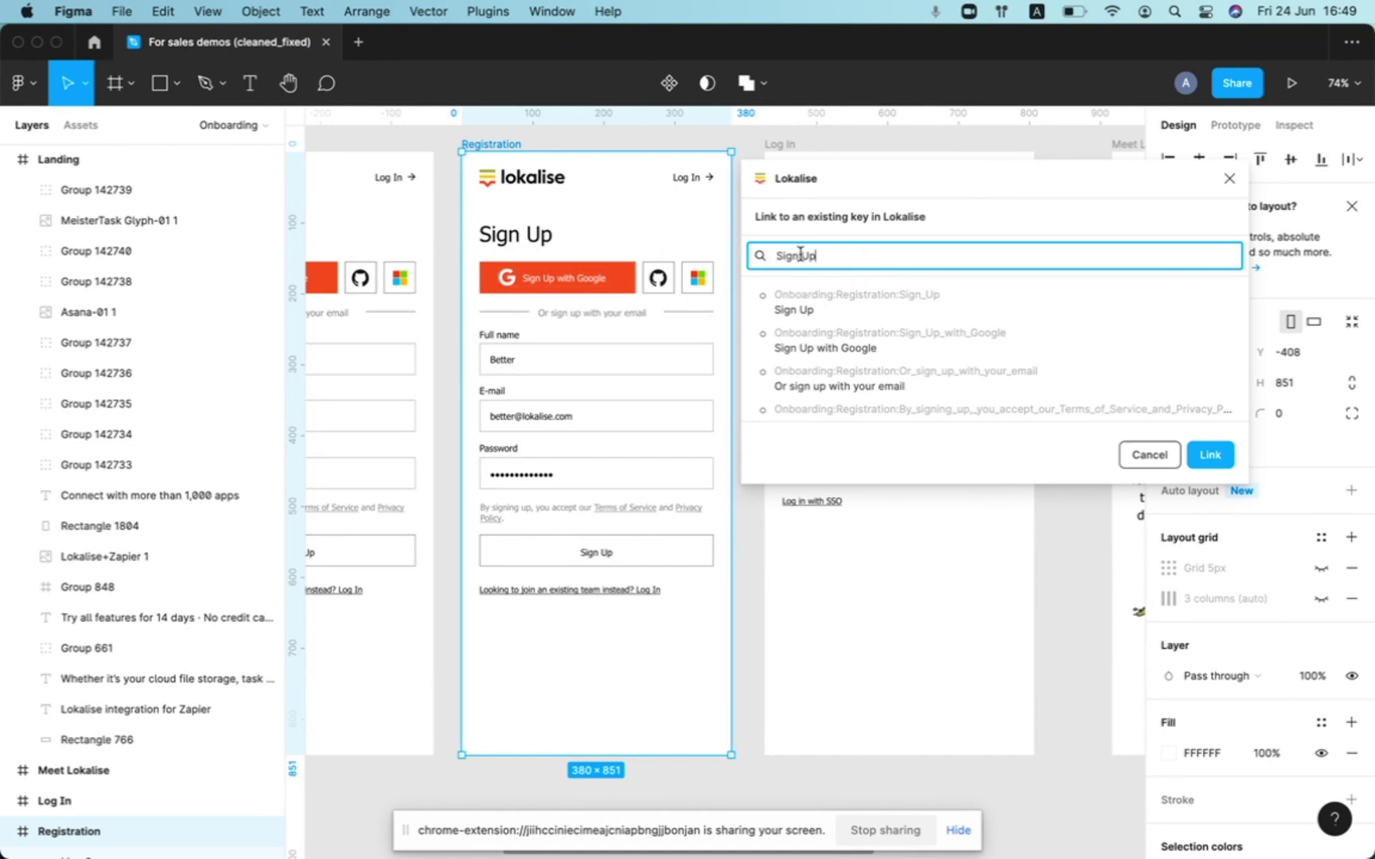
pyautogui.moveTo(830, 256); pyautogui.dragTo(743, 262)
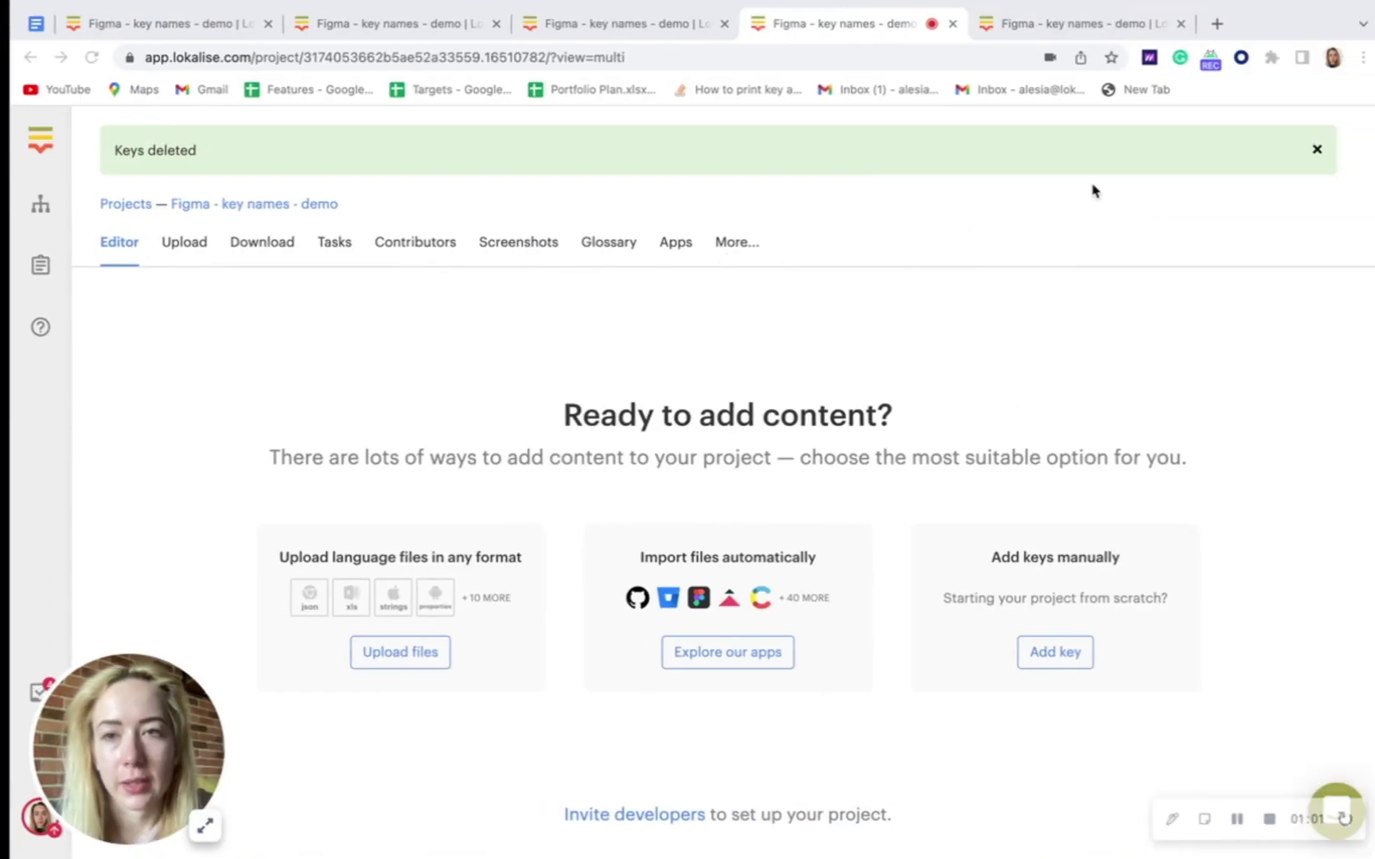
# Reload the Lokalise editor, search its keys for 'Sign Up', then return to Figma's link dialog.
pyautogui.click(82, 56)
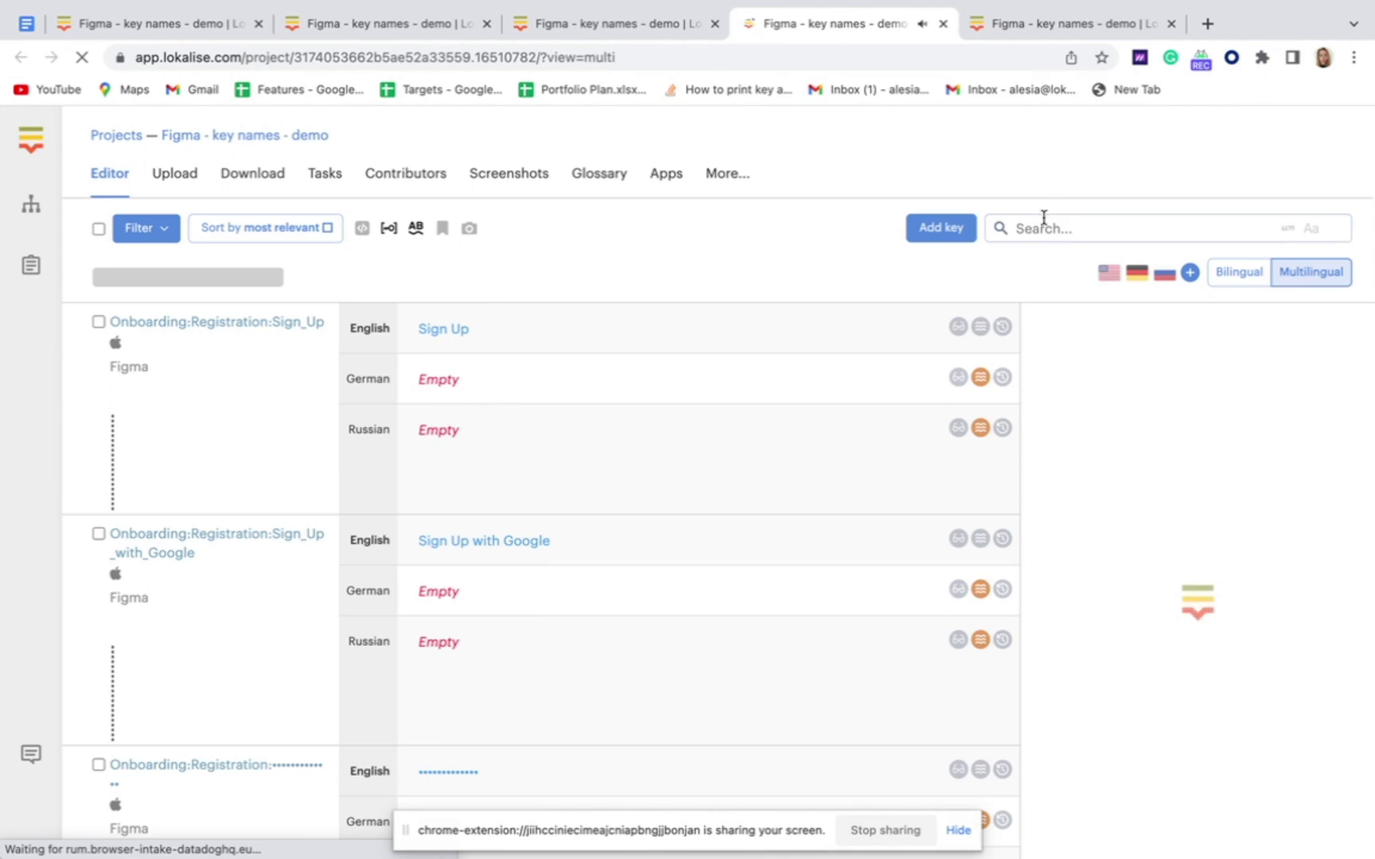
pyautogui.click(1043, 225)
pyautogui.write('Sign Up')
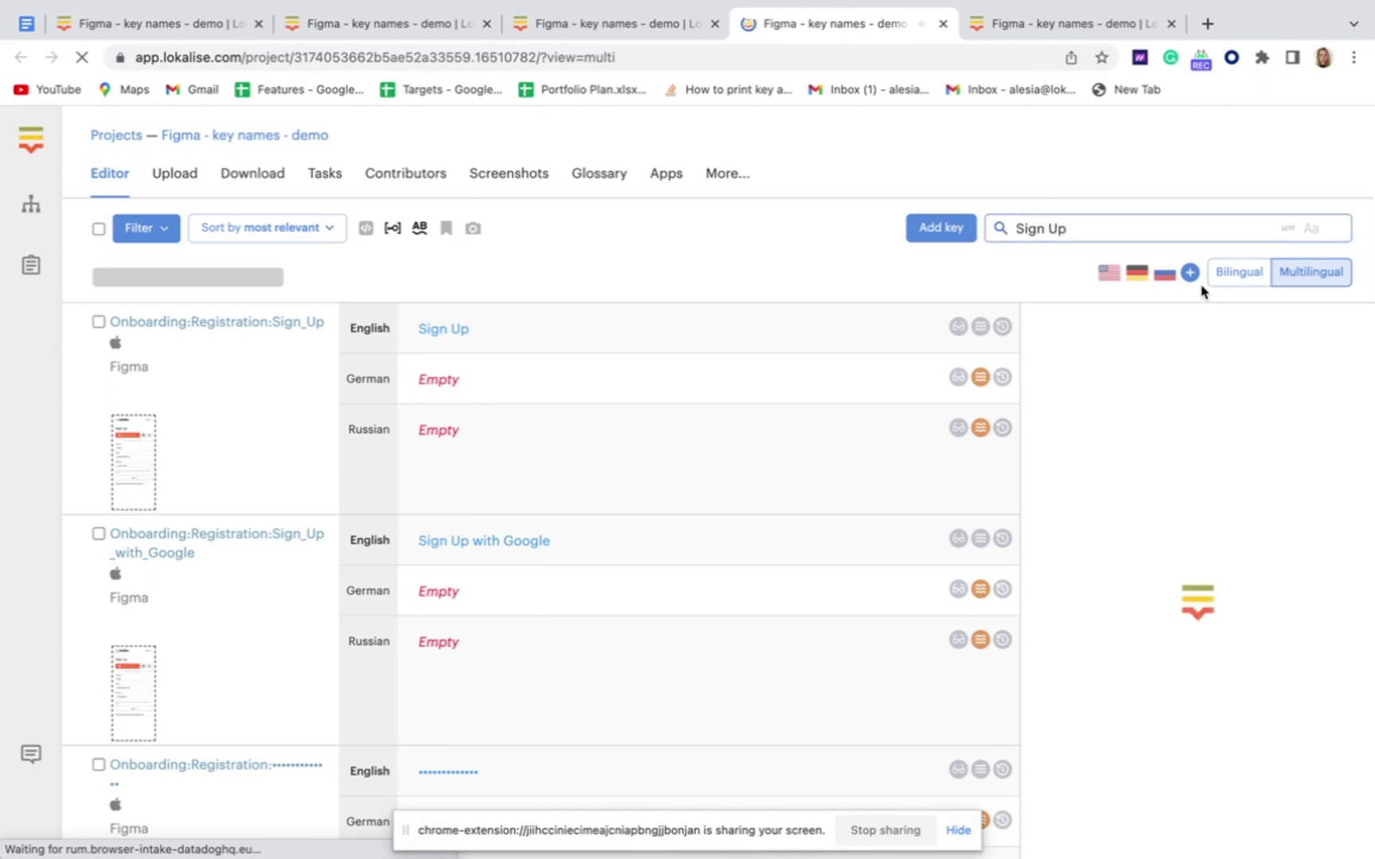
pyautogui.press('Return')
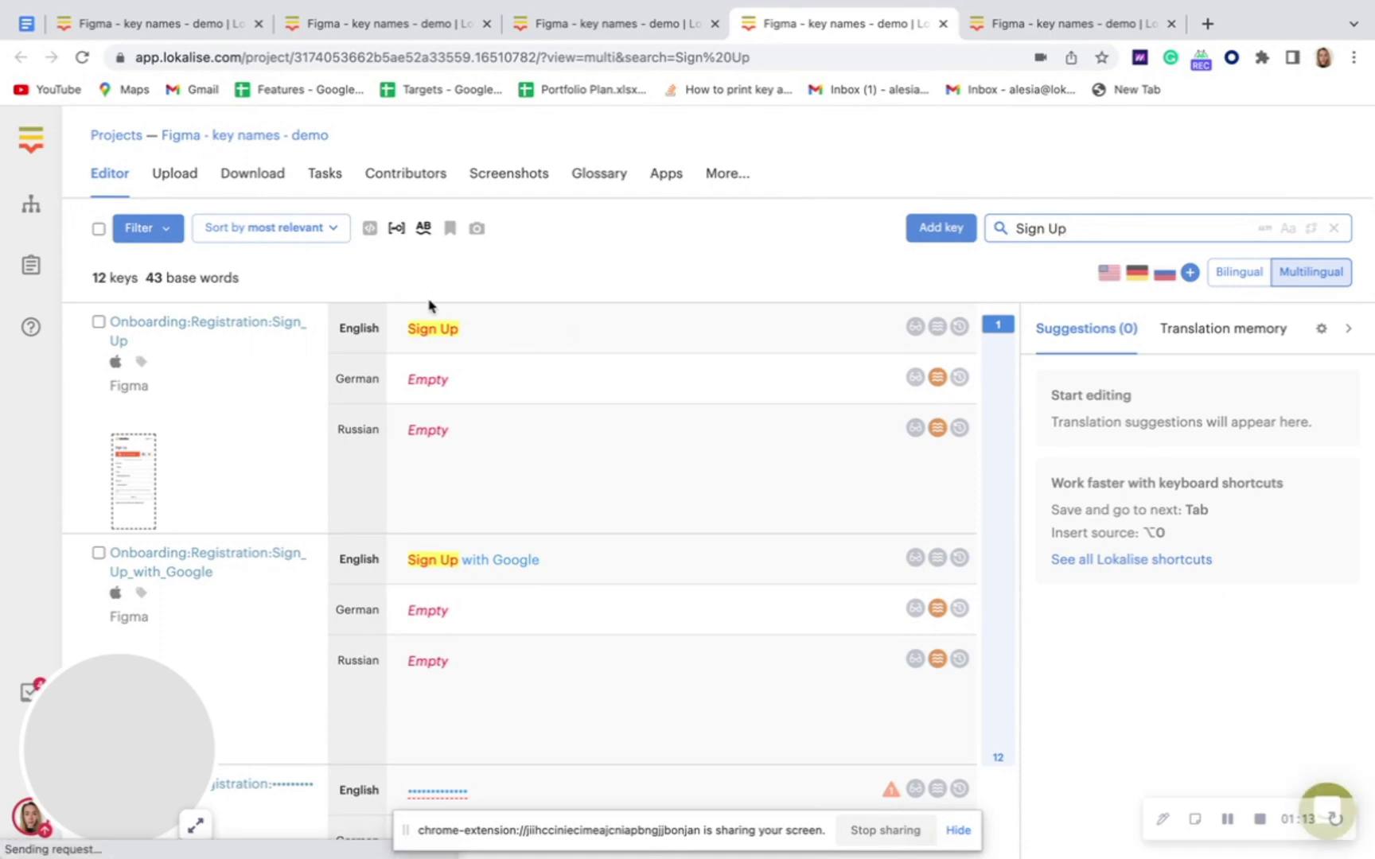
pyautogui.scroll(-5, 434, 562)
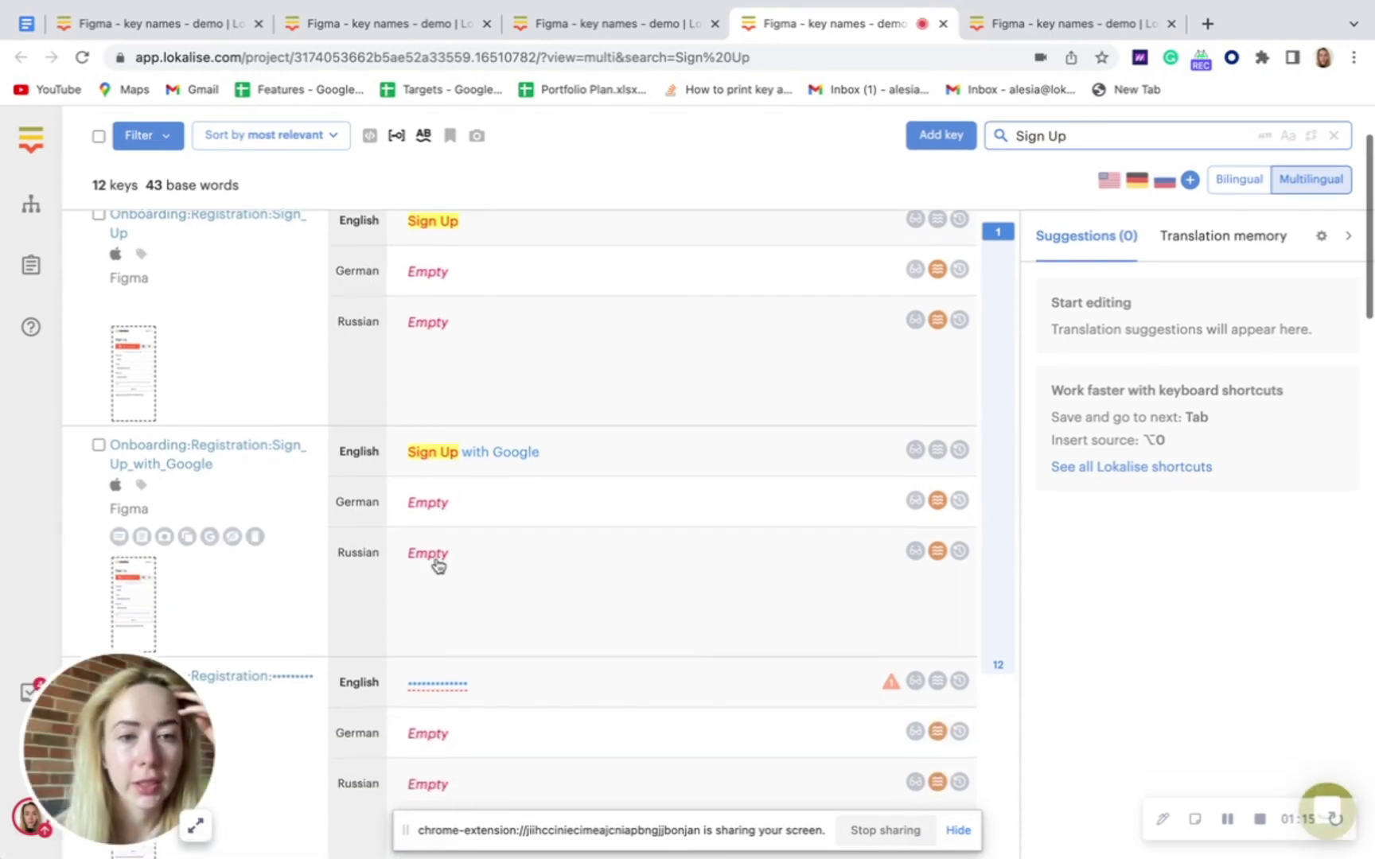
pyautogui.scroll(5, 437, 565)
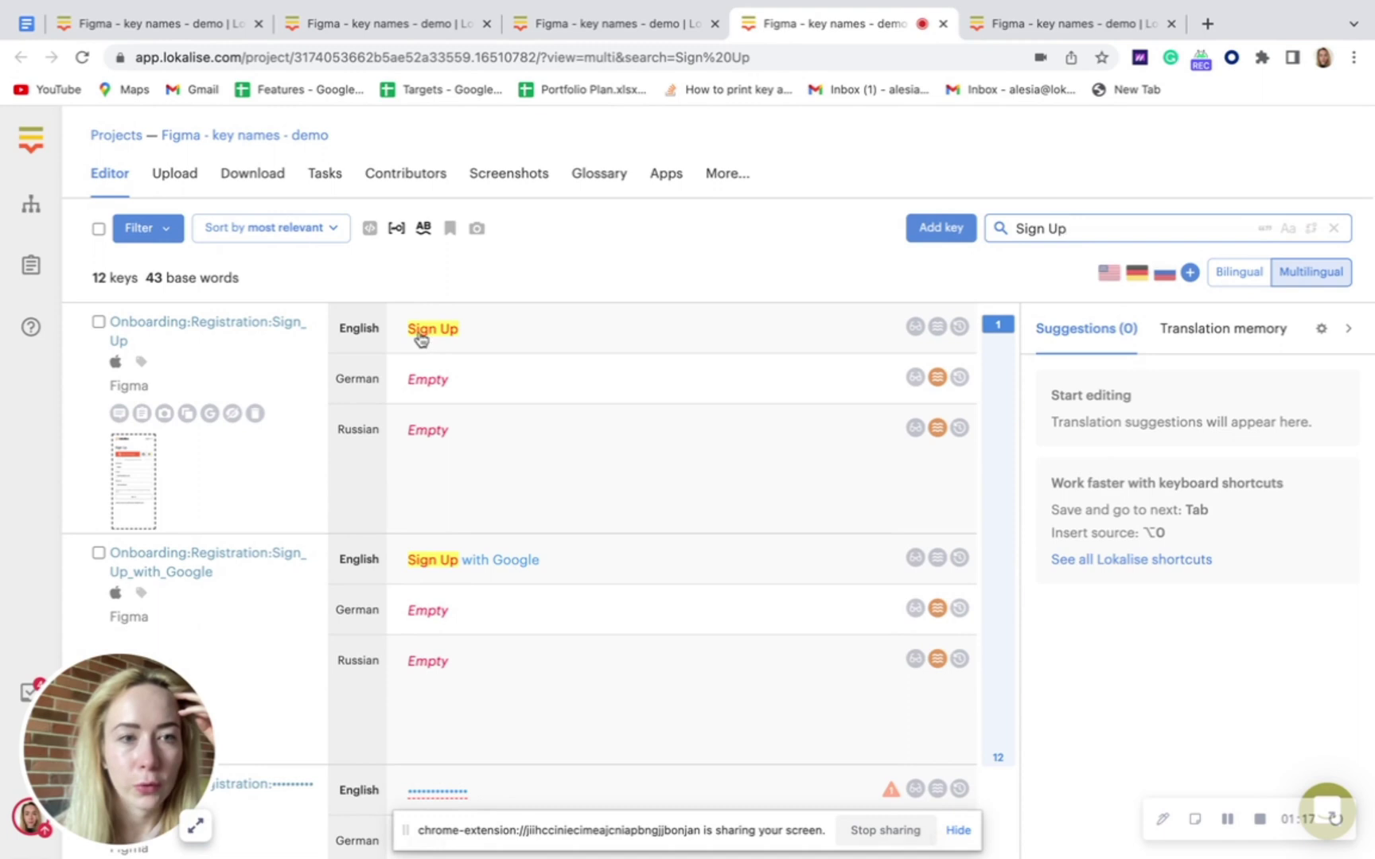
pyautogui.press('super+Tab')
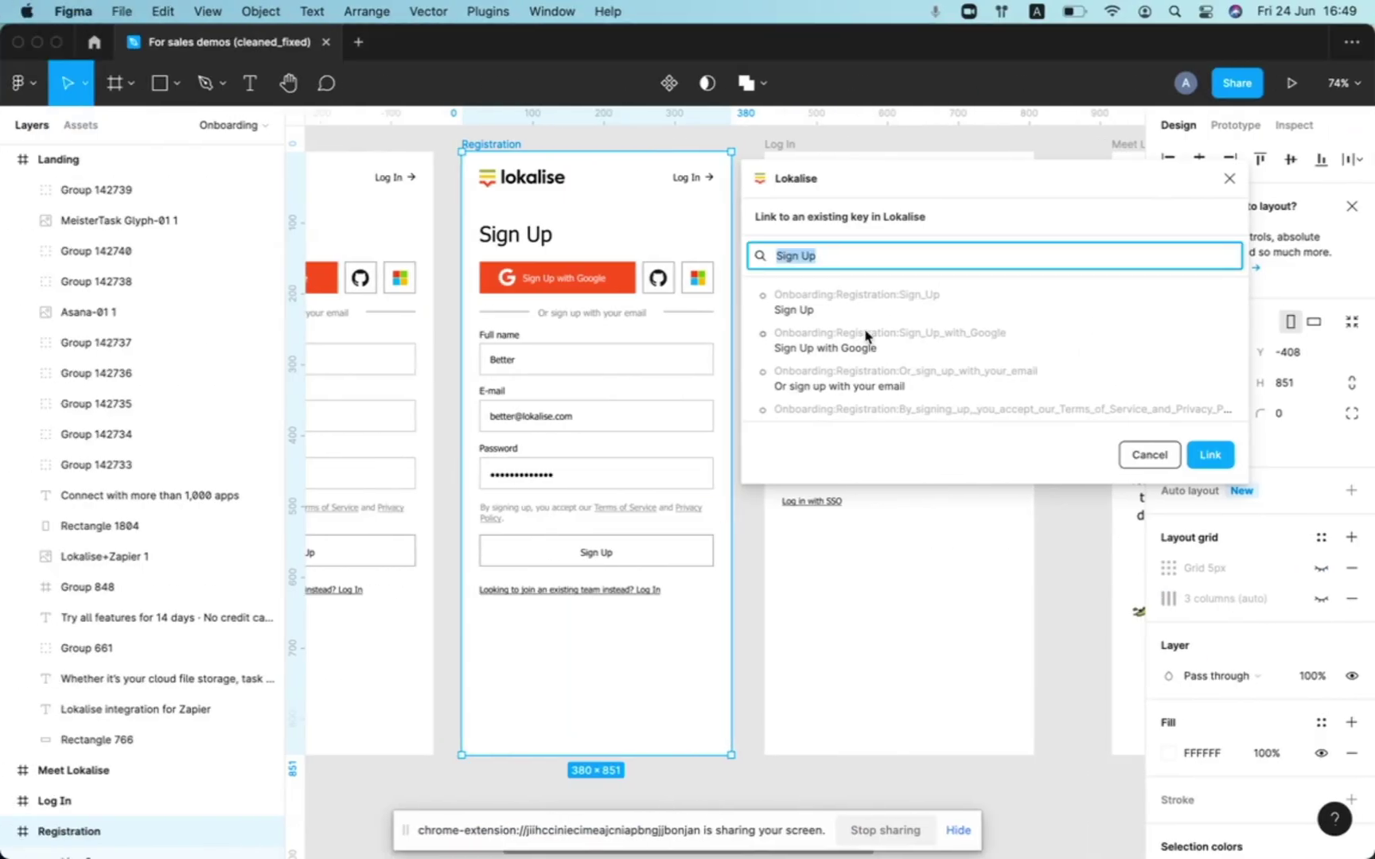
pyautogui.press('super+Tab')
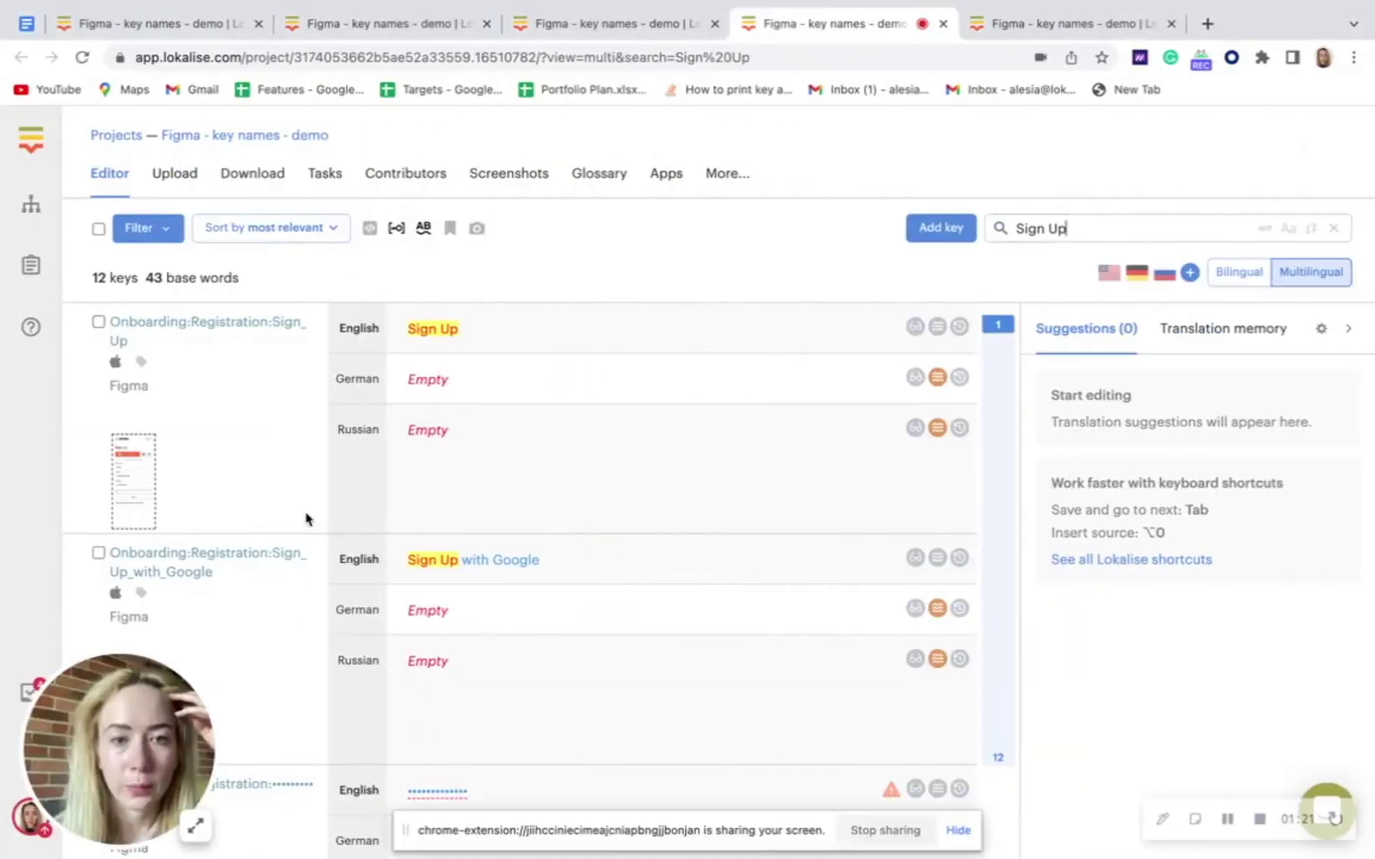
pyautogui.press('super+Tab')
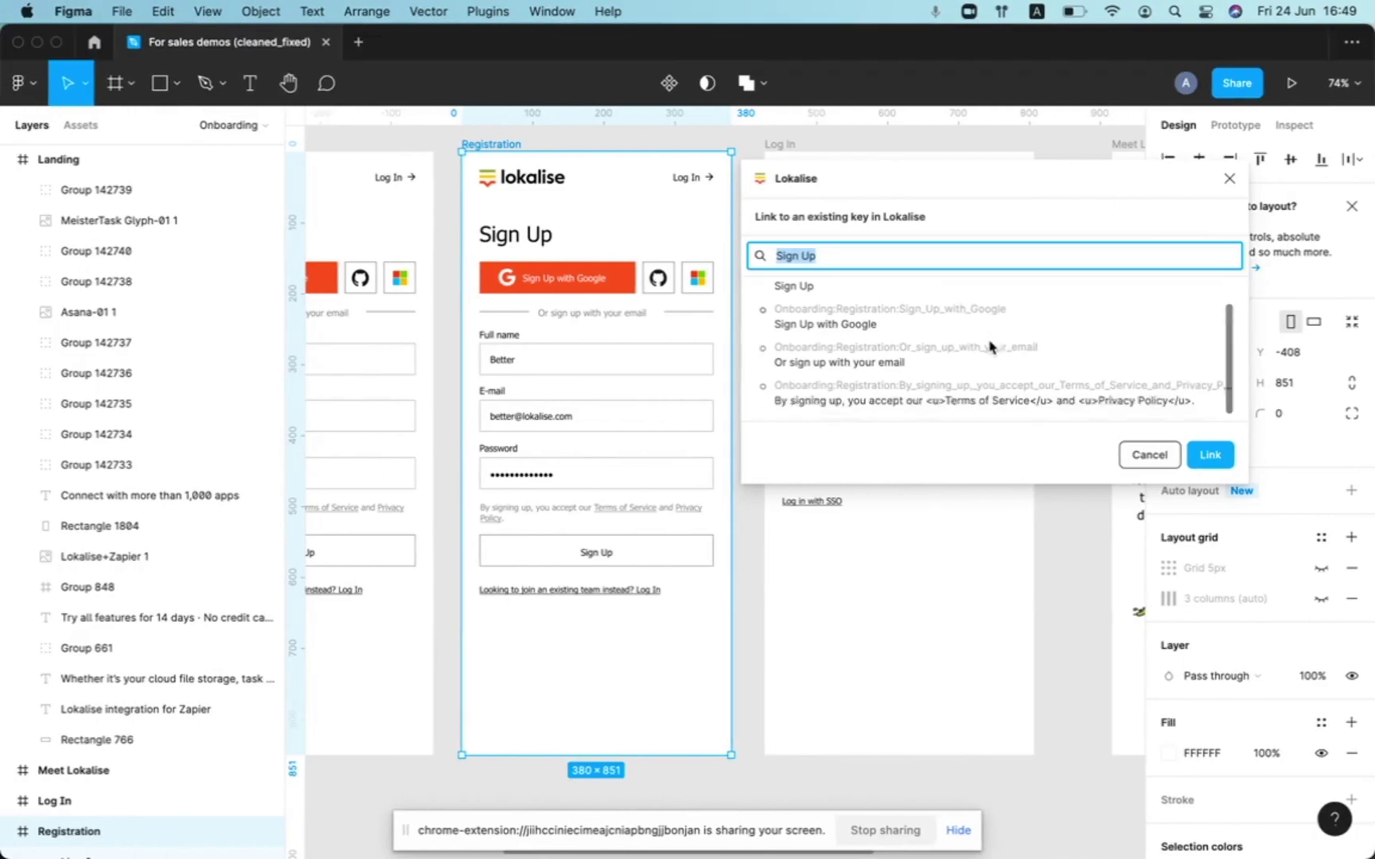
# Pick the Onboarding:Registration:Sign_Up result and link the Sign Up text to it.
pyautogui.click(840, 253)
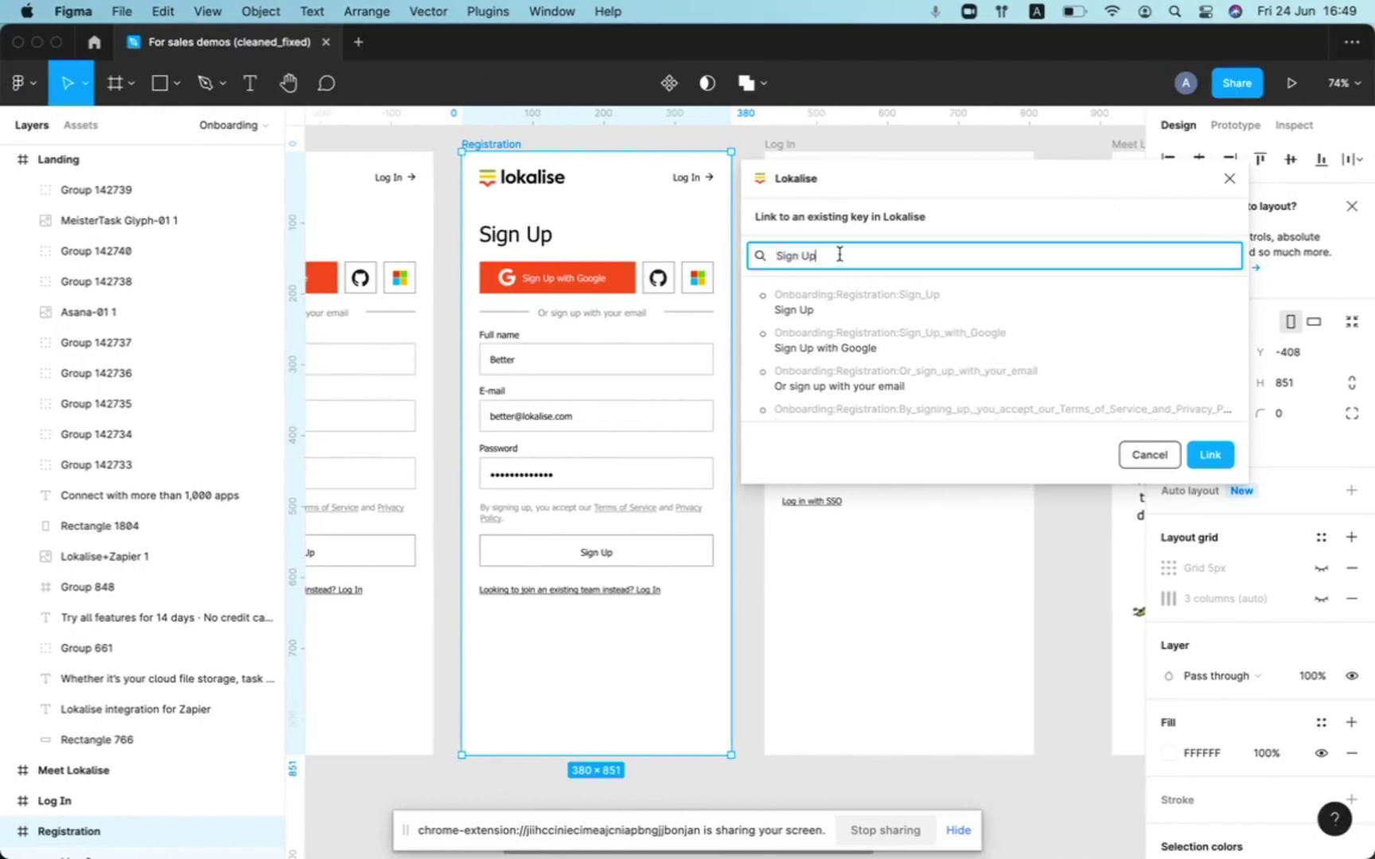
pyautogui.click(762, 297)
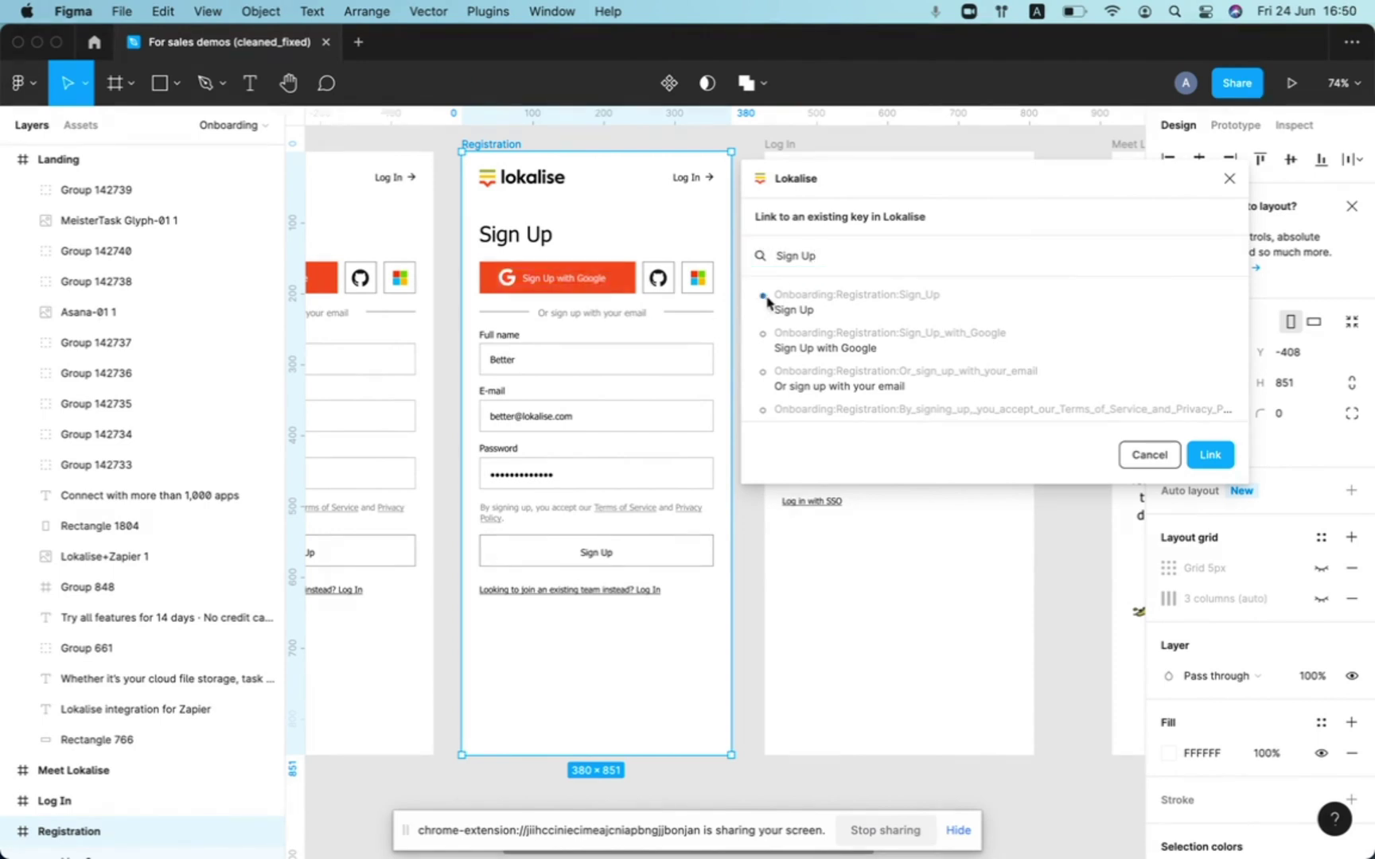
pyautogui.click(1210, 454)
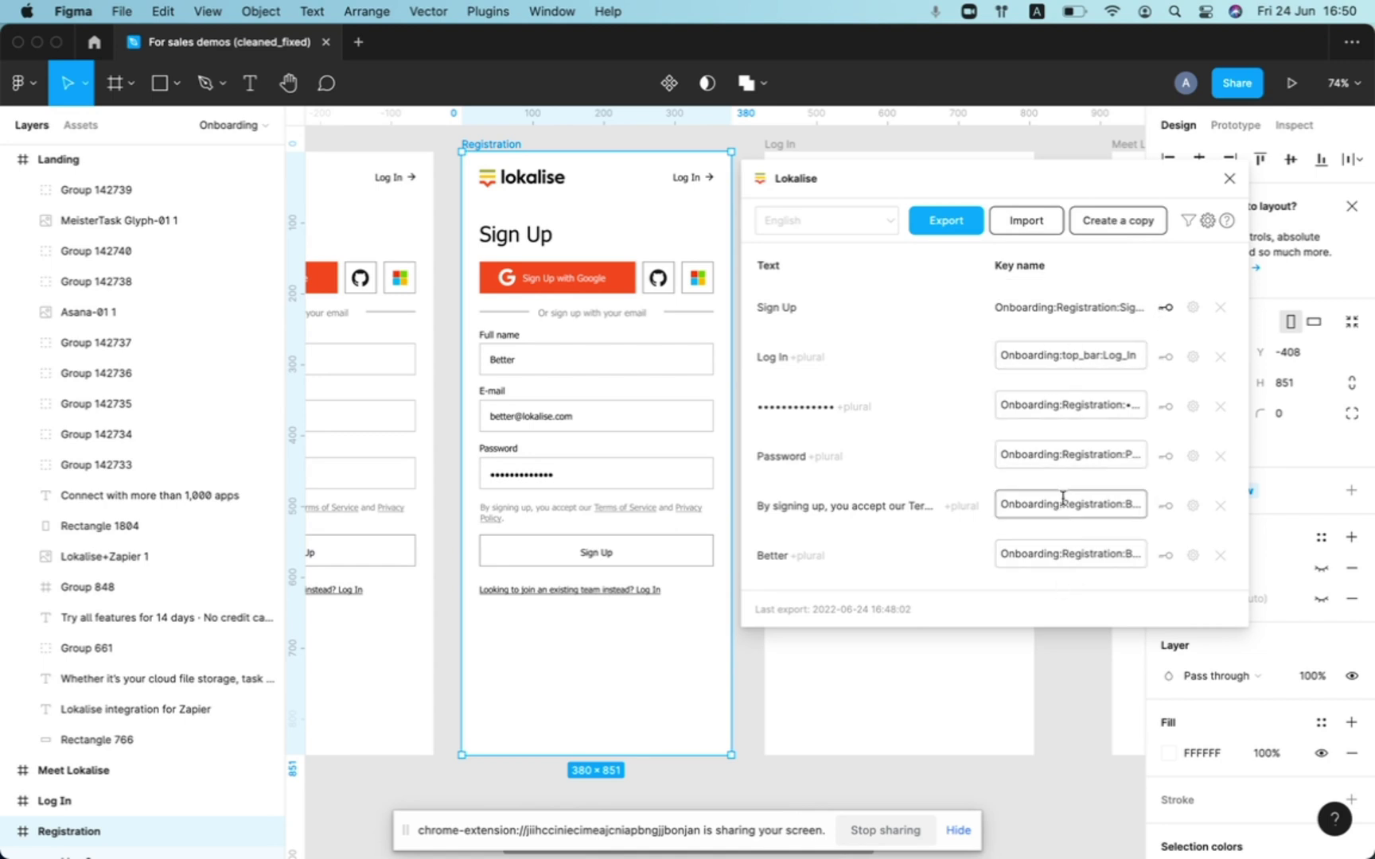
# Link the Log In text to the Onboarding:top_bar:Log_In key from the search results.
pyautogui.scroll(-5, 1062, 498)
pyautogui.scroll(5, 1062, 497)
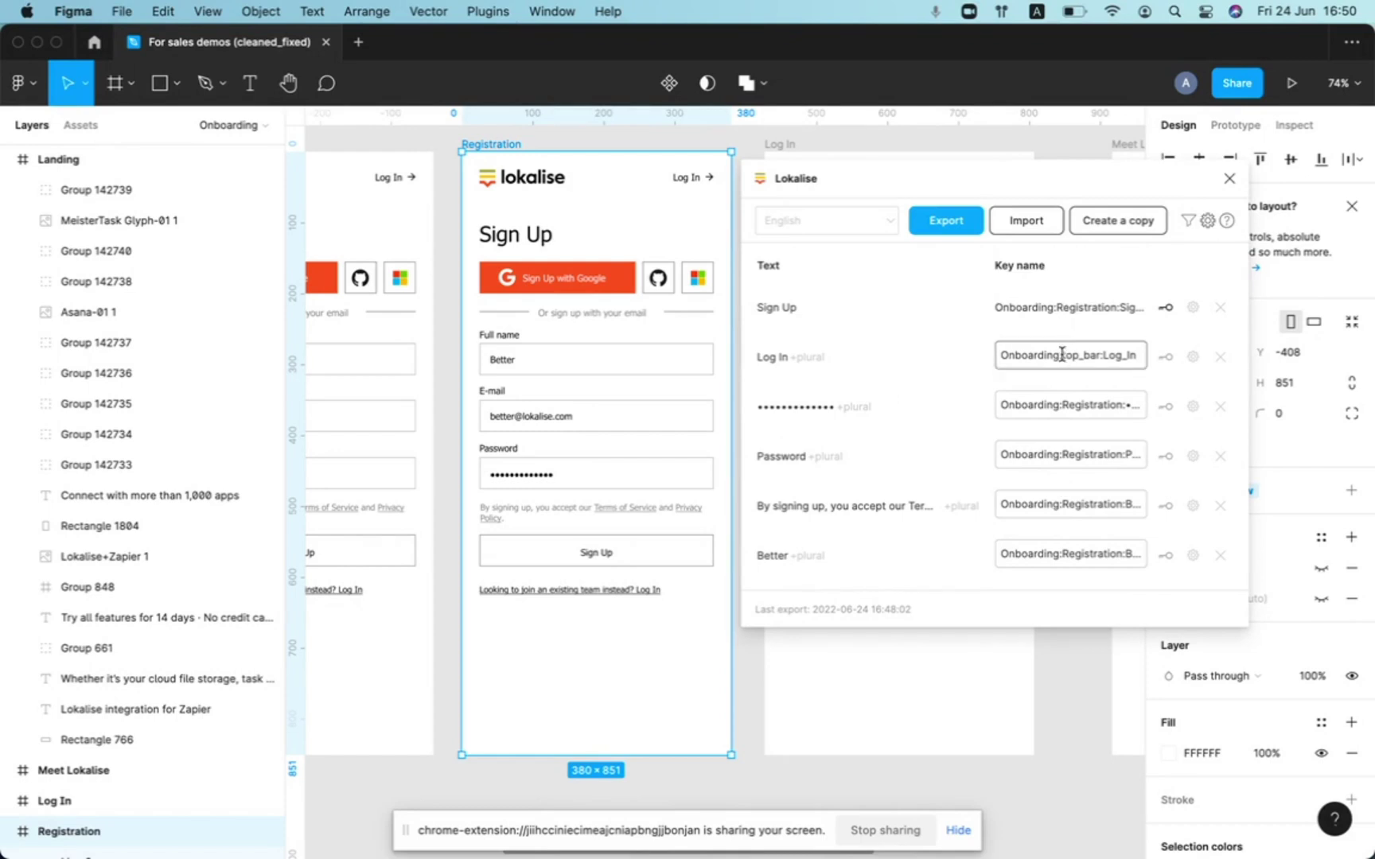
pyautogui.click(1166, 356)
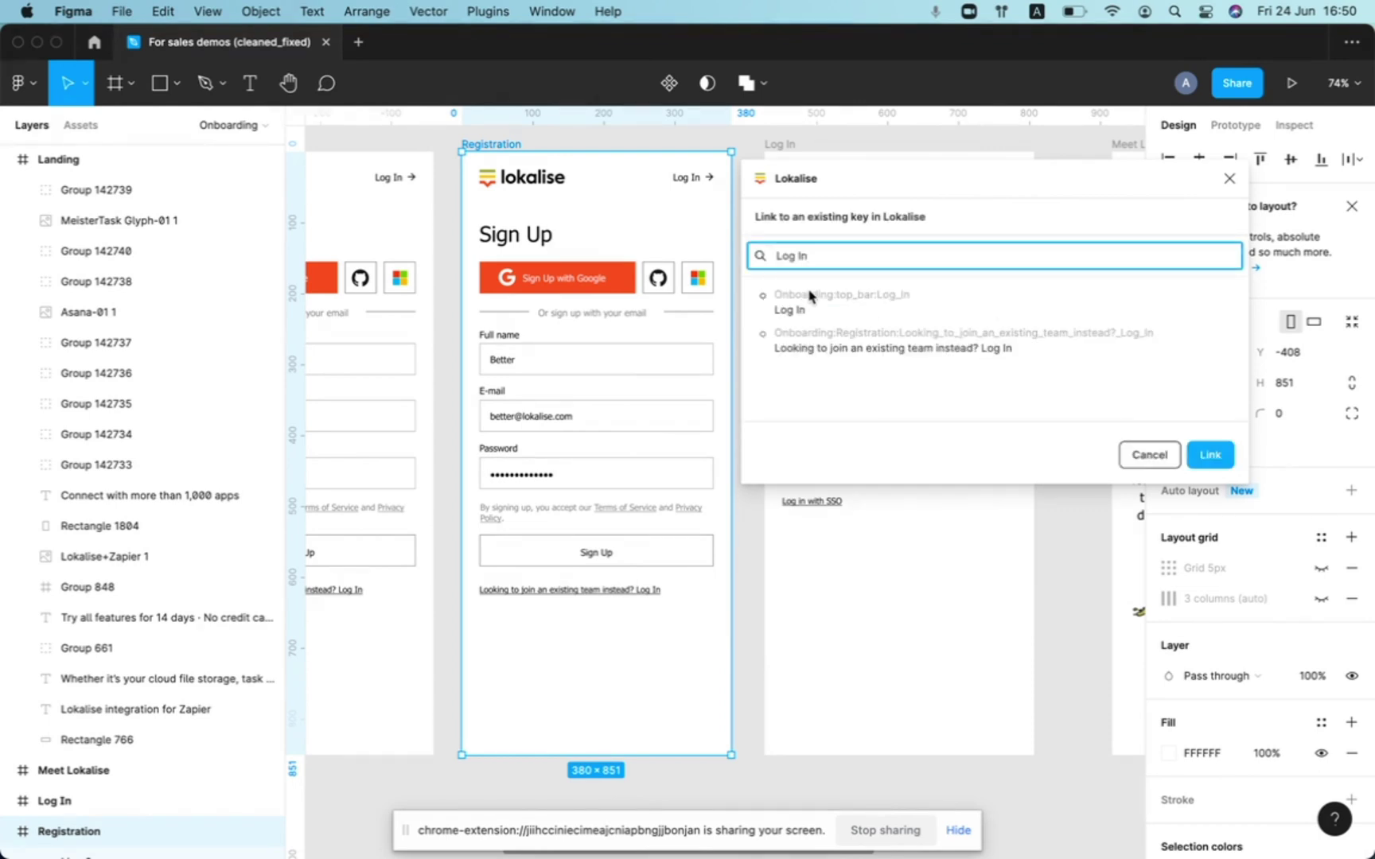
pyautogui.click(760, 297)
pyautogui.click(1204, 456)
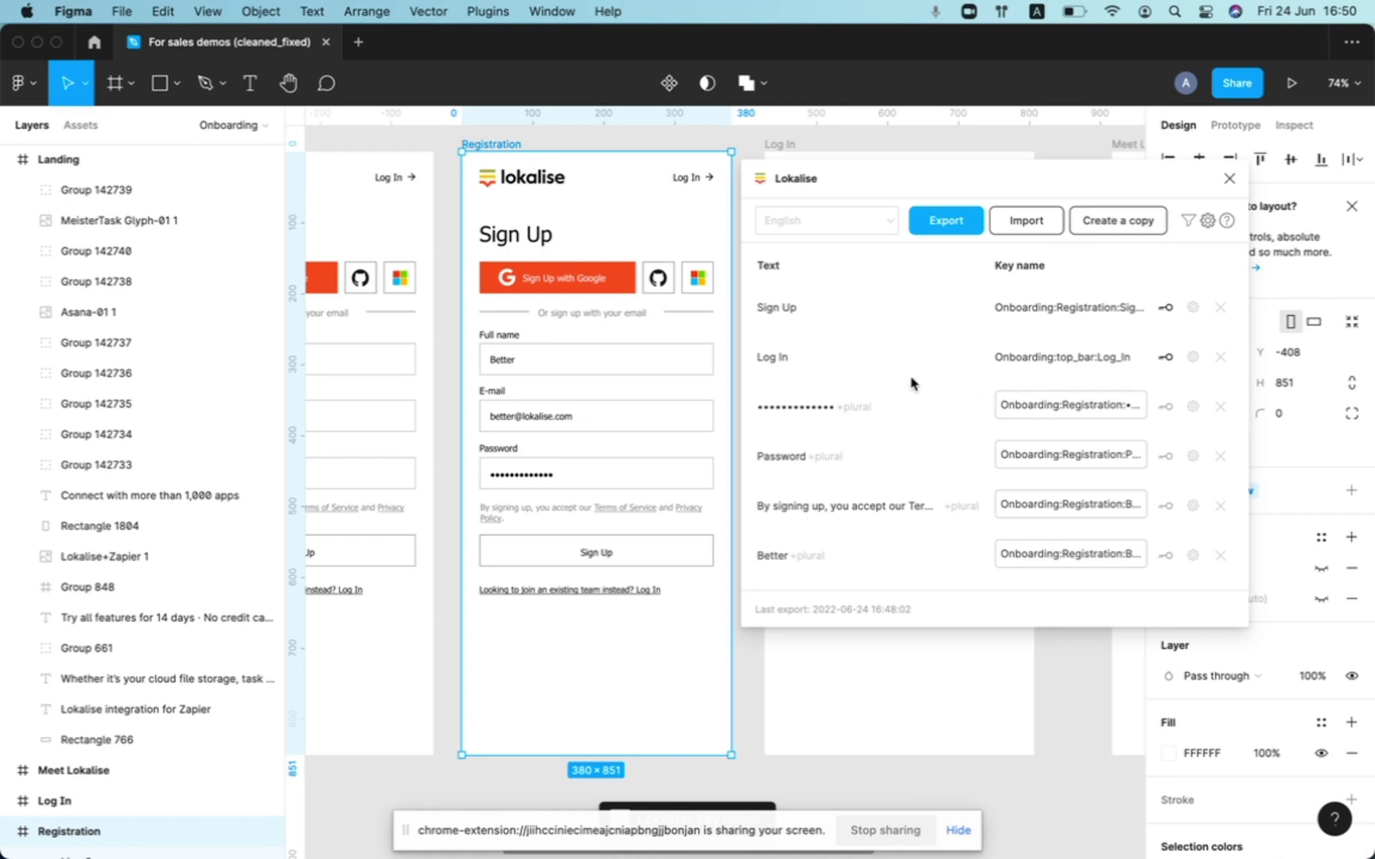
pyautogui.scroll(-5, 980, 401)
pyautogui.scroll(5, 977, 400)
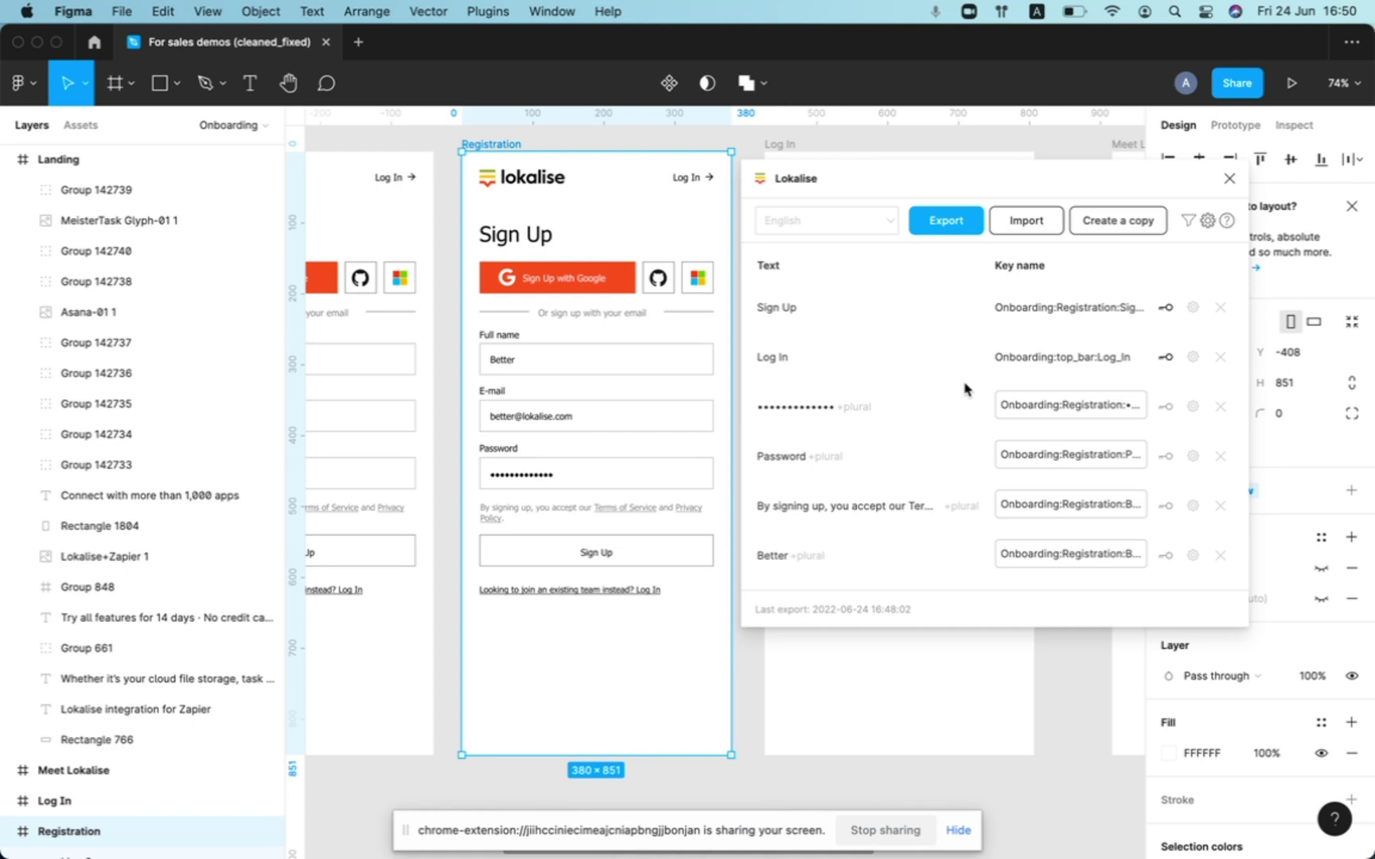
# Place a copy of the Sign Up button below the Log In link.
pyautogui.click(635, 540)
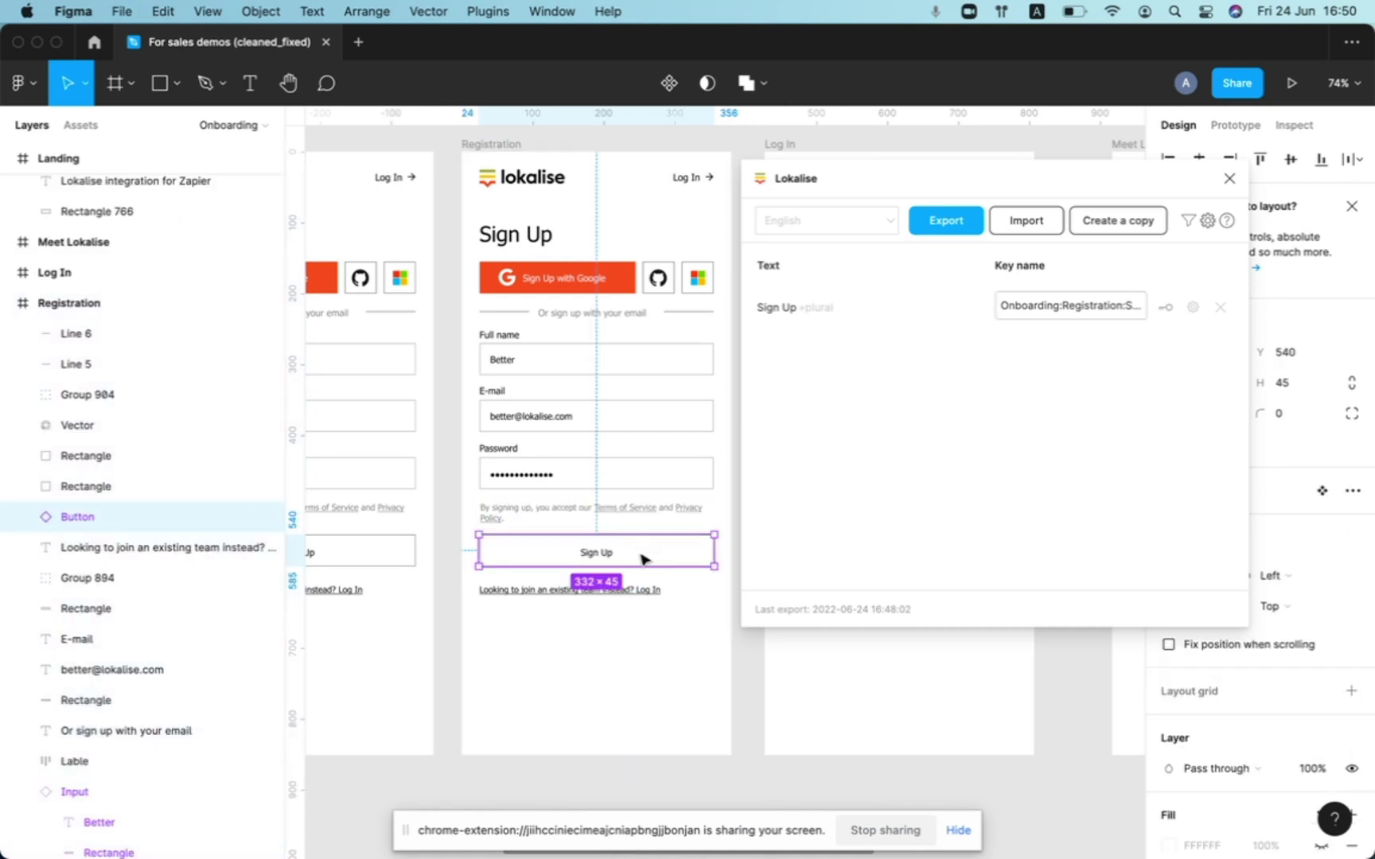
pyautogui.moveTo(645, 555)
pyautogui.mouseDown()
pyautogui.moveTo(638, 654)
pyautogui.moveTo(635, 559)
pyautogui.mouseUp()
pyautogui.click(595, 769)
pyautogui.press('super+v')
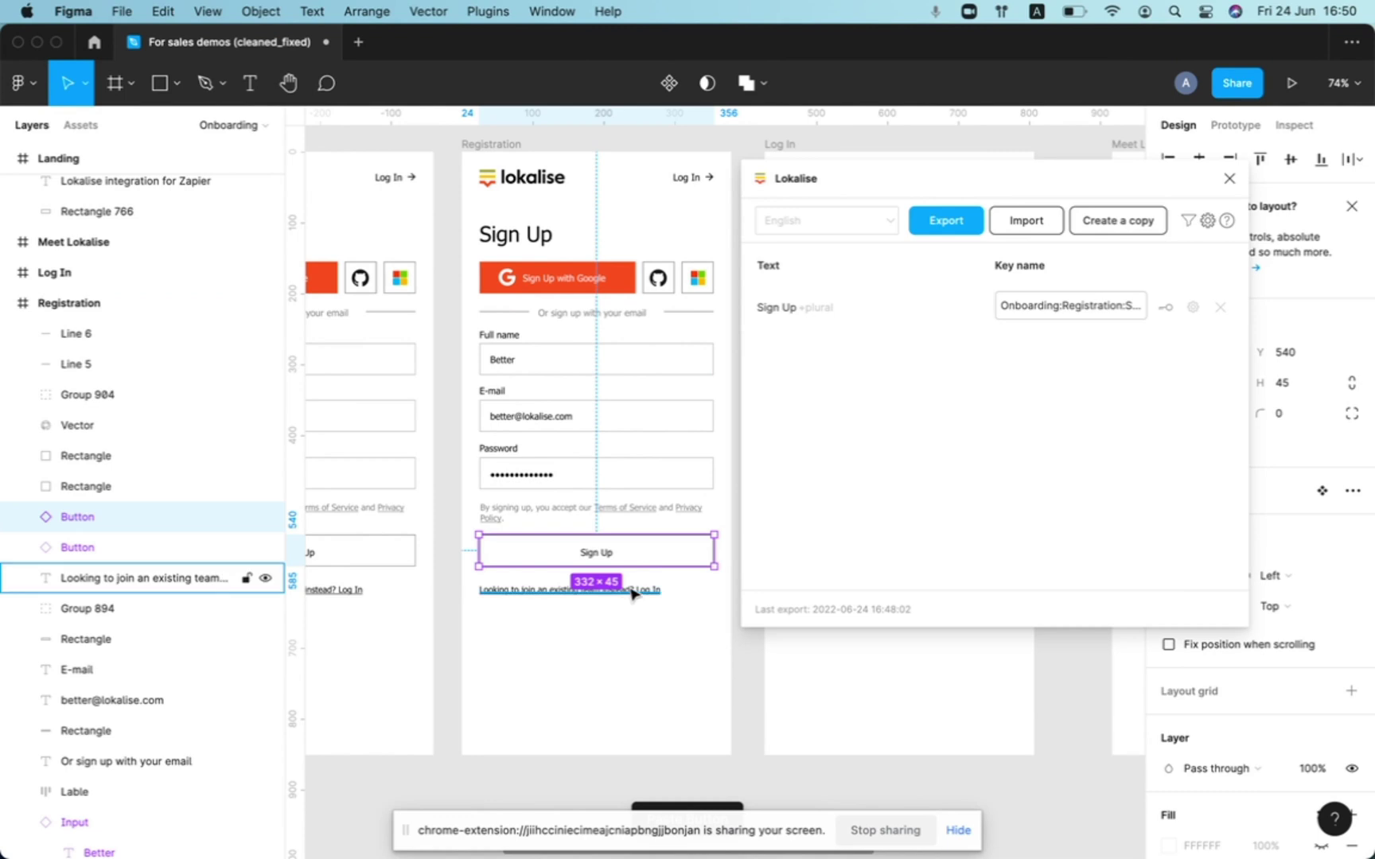
pyautogui.moveTo(636, 562); pyautogui.dragTo(635, 654)
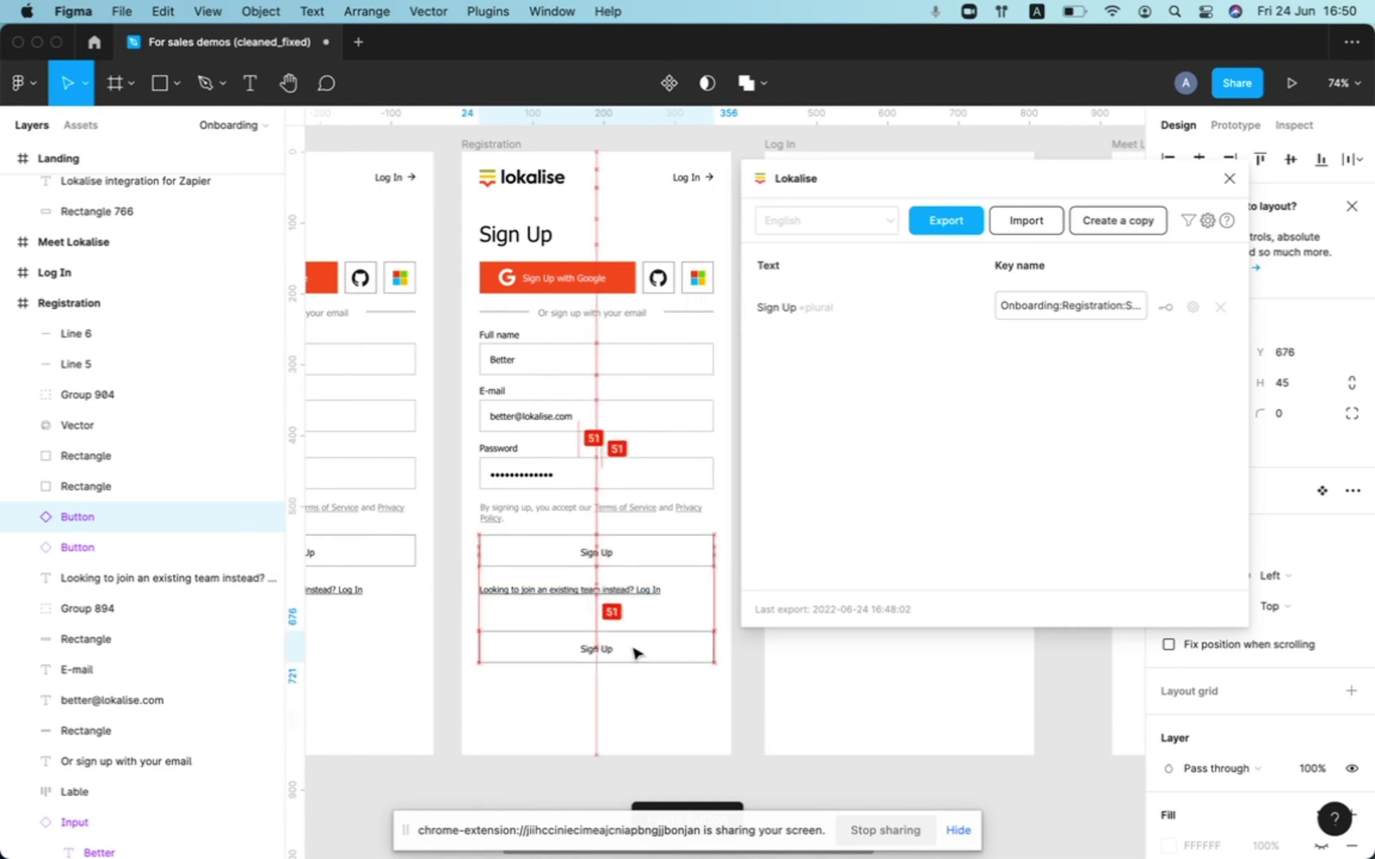
# Change the copied button's label to 'Cancel'.
pyautogui.doubleClick(602, 654)
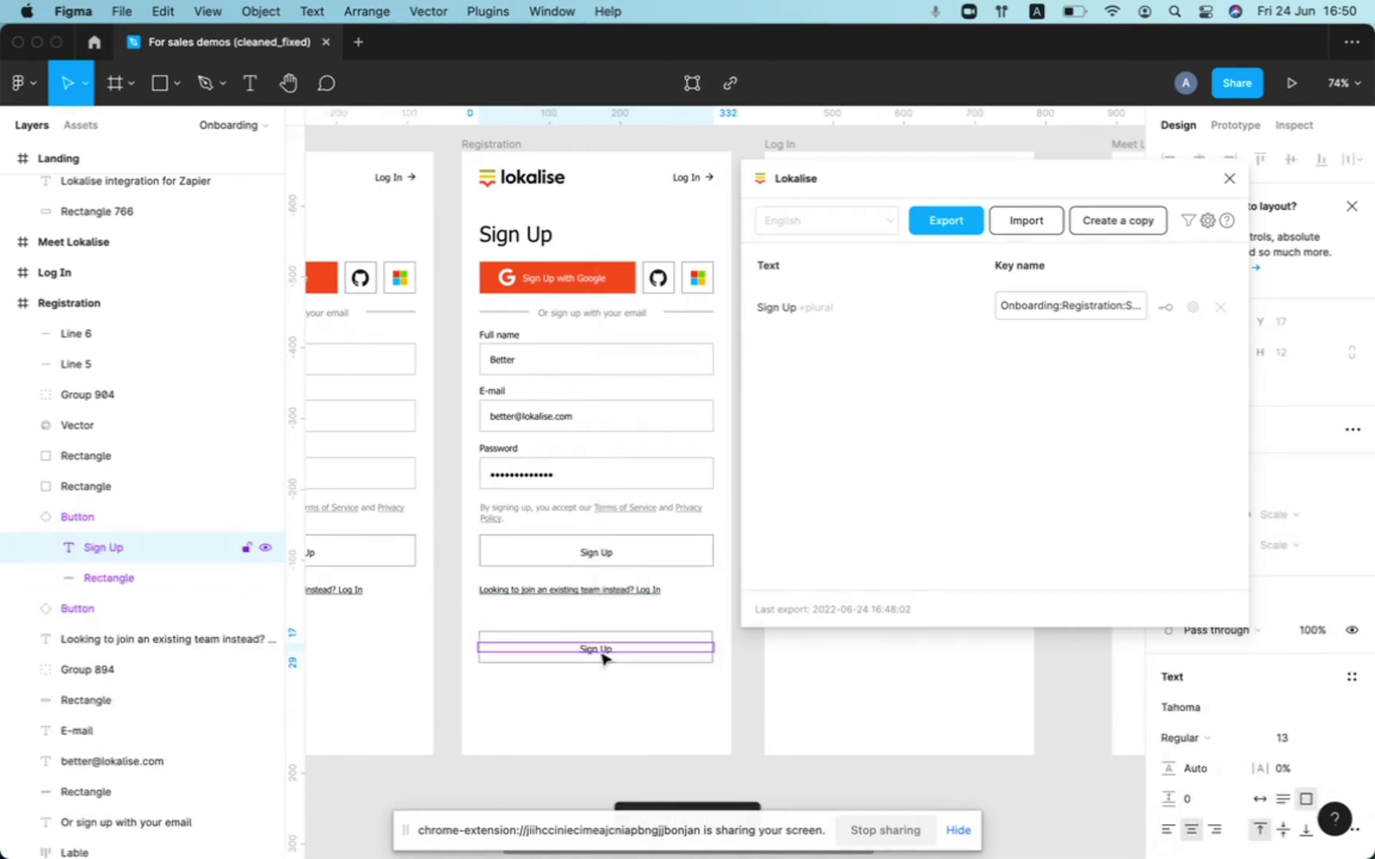
pyautogui.doubleClick(600, 650)
pyautogui.write('Casn')
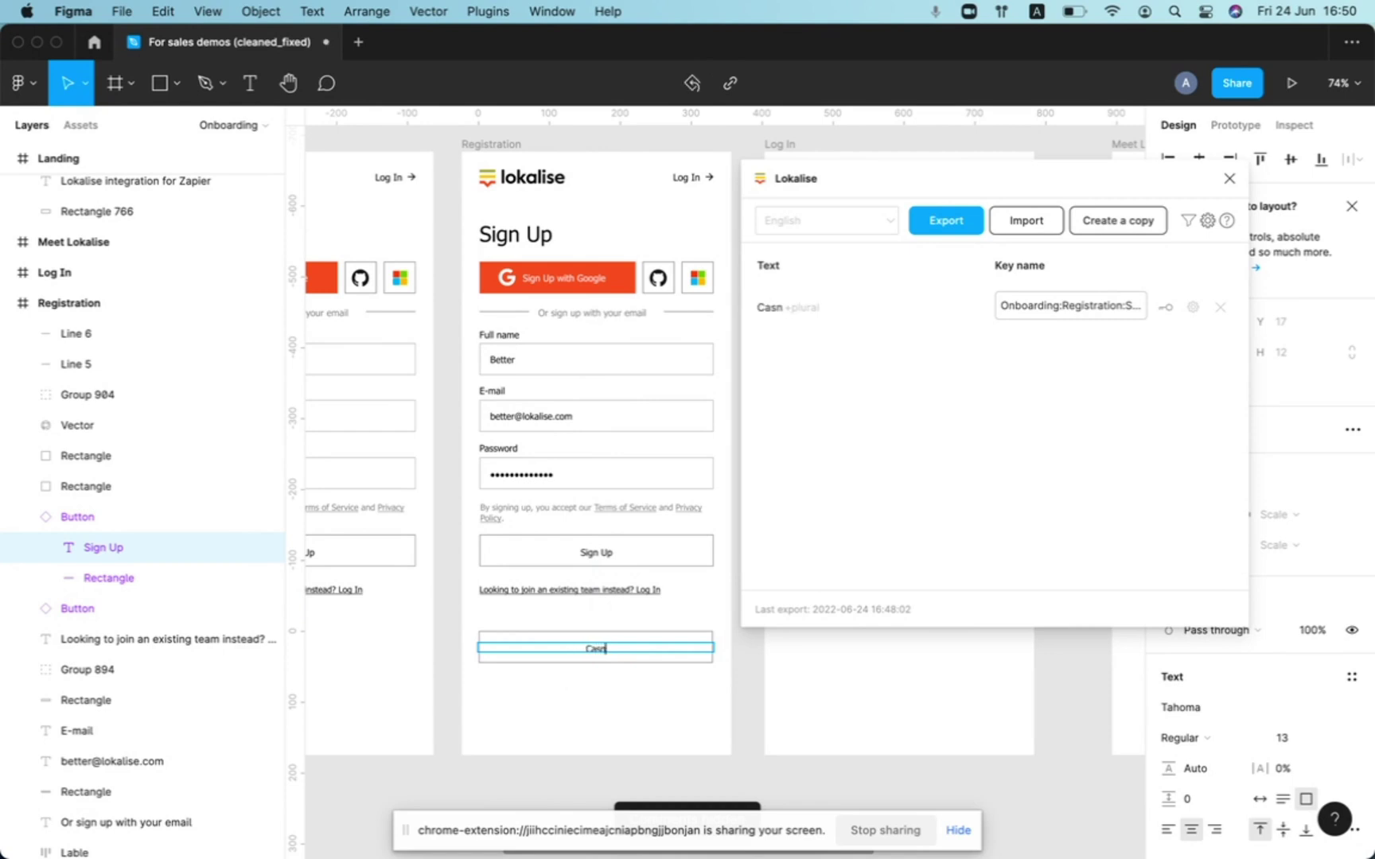
pyautogui.write('ncel')
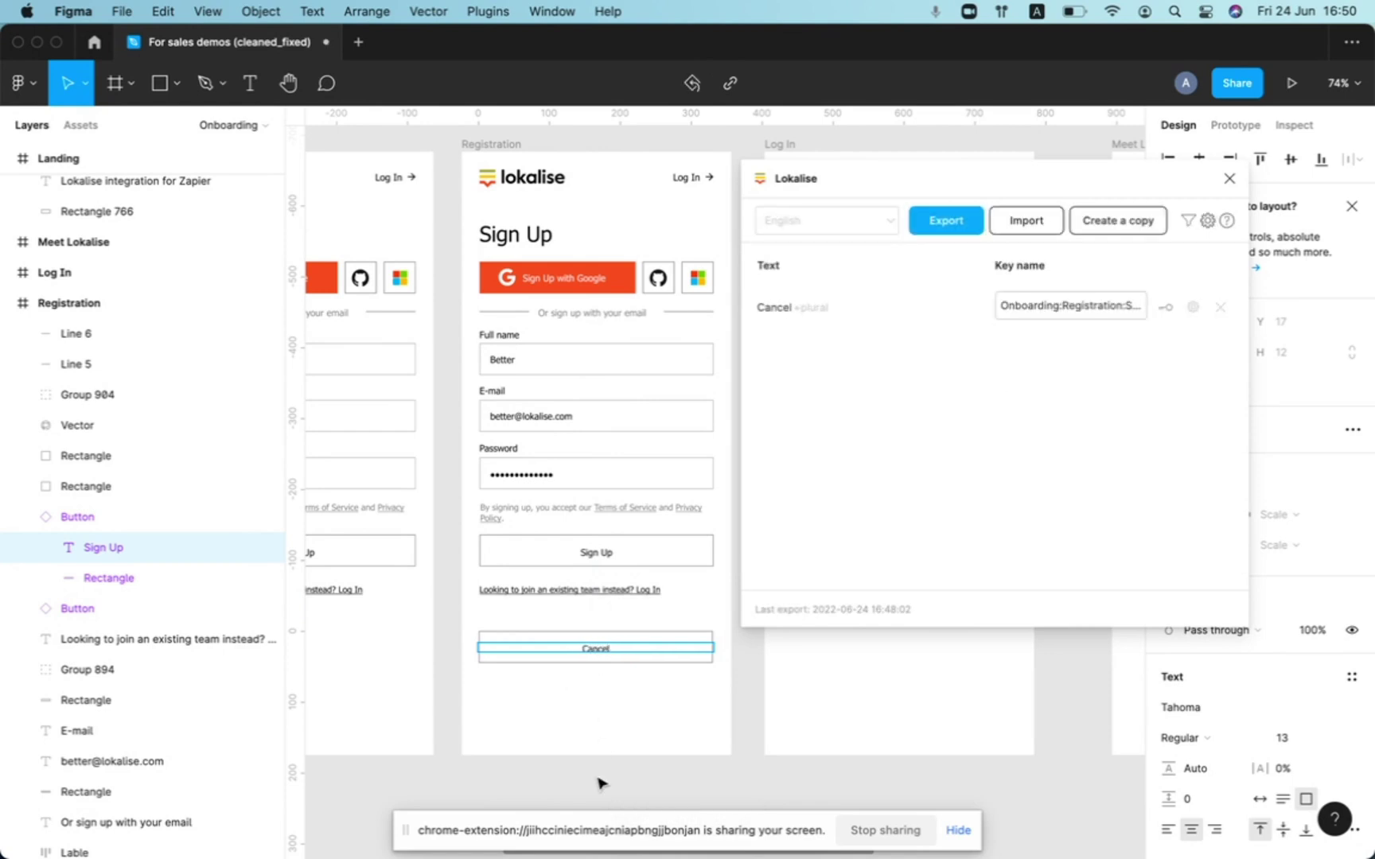
pyautogui.click(571, 782)
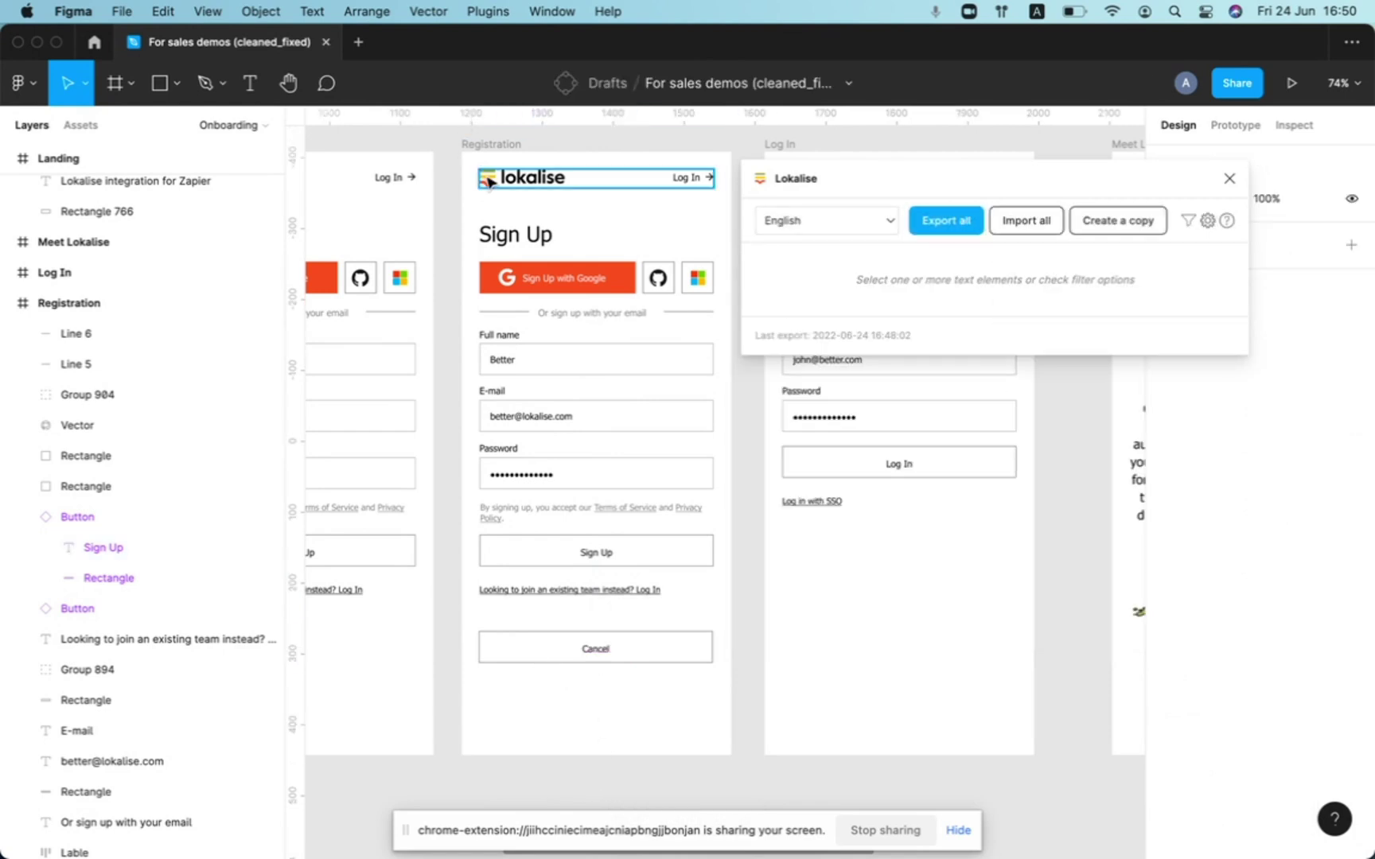
# Select the Registration frame, start the Lokalise export of its 14 texts, and untick Auto-link existing translations.
pyautogui.scroll(2, 488, 181)
pyautogui.moveTo(443, 173); pyautogui.dragTo(728, 824)
pyautogui.scroll(-5, 912, 420)
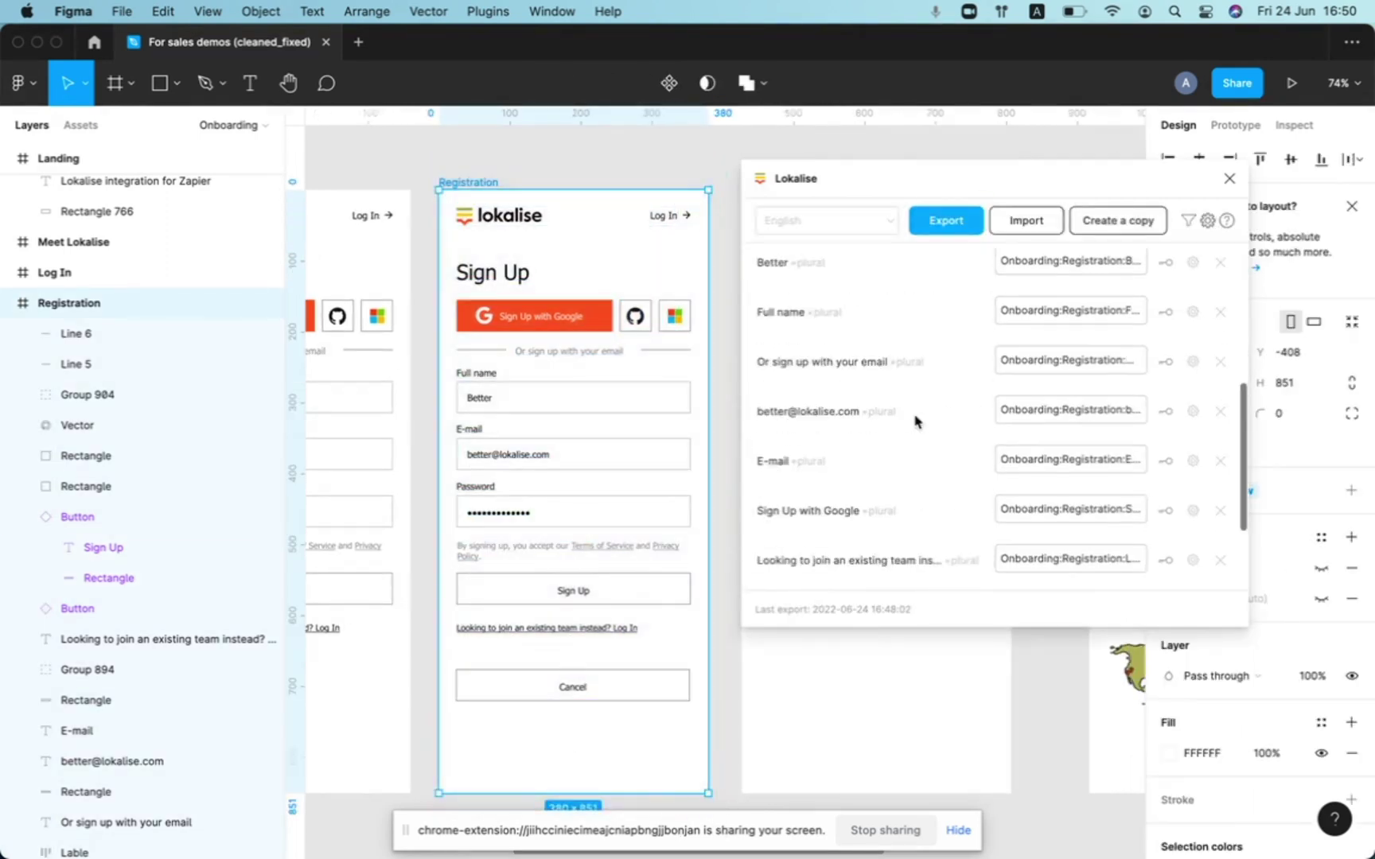
pyautogui.scroll(5, 912, 420)
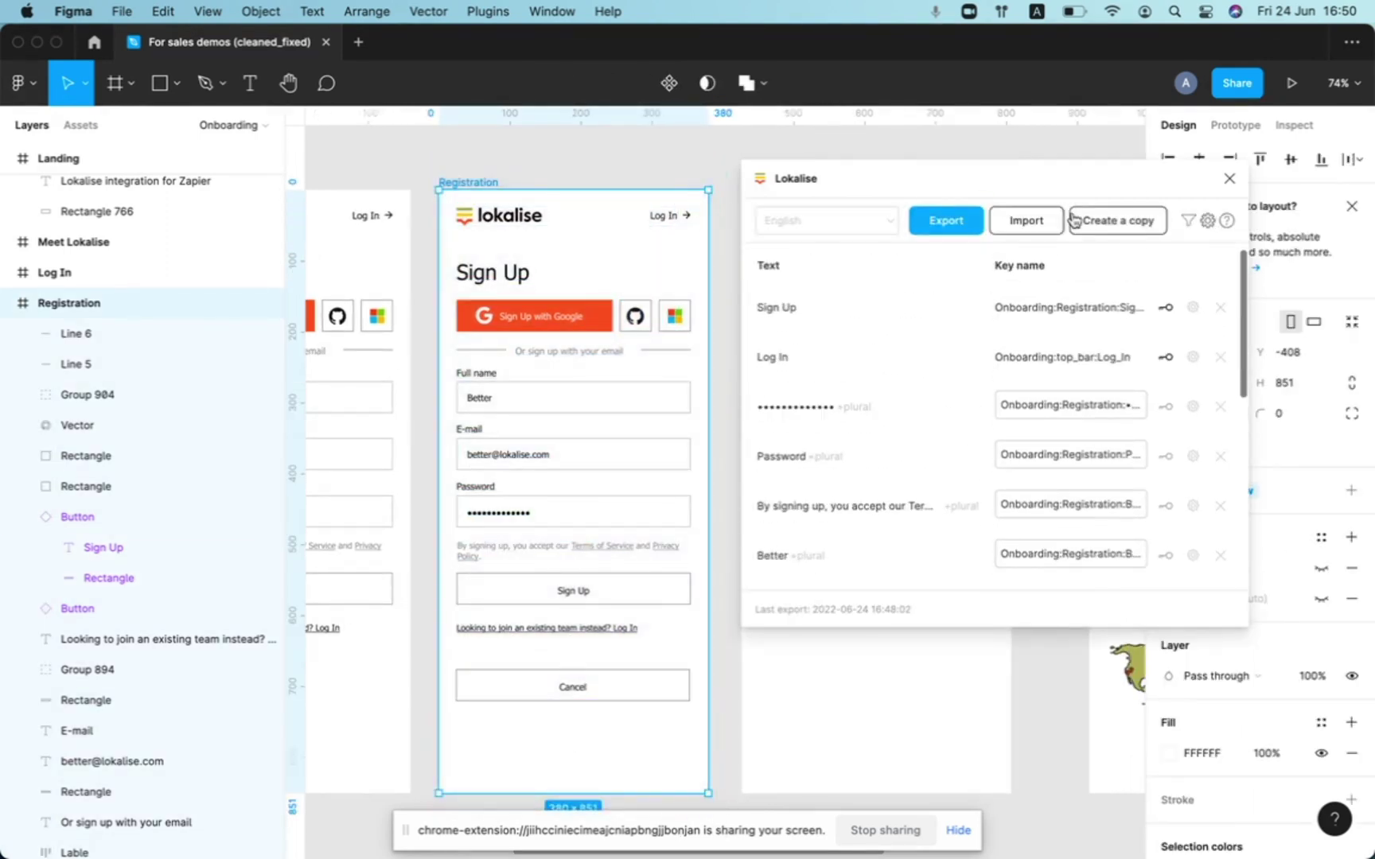
pyautogui.click(935, 223)
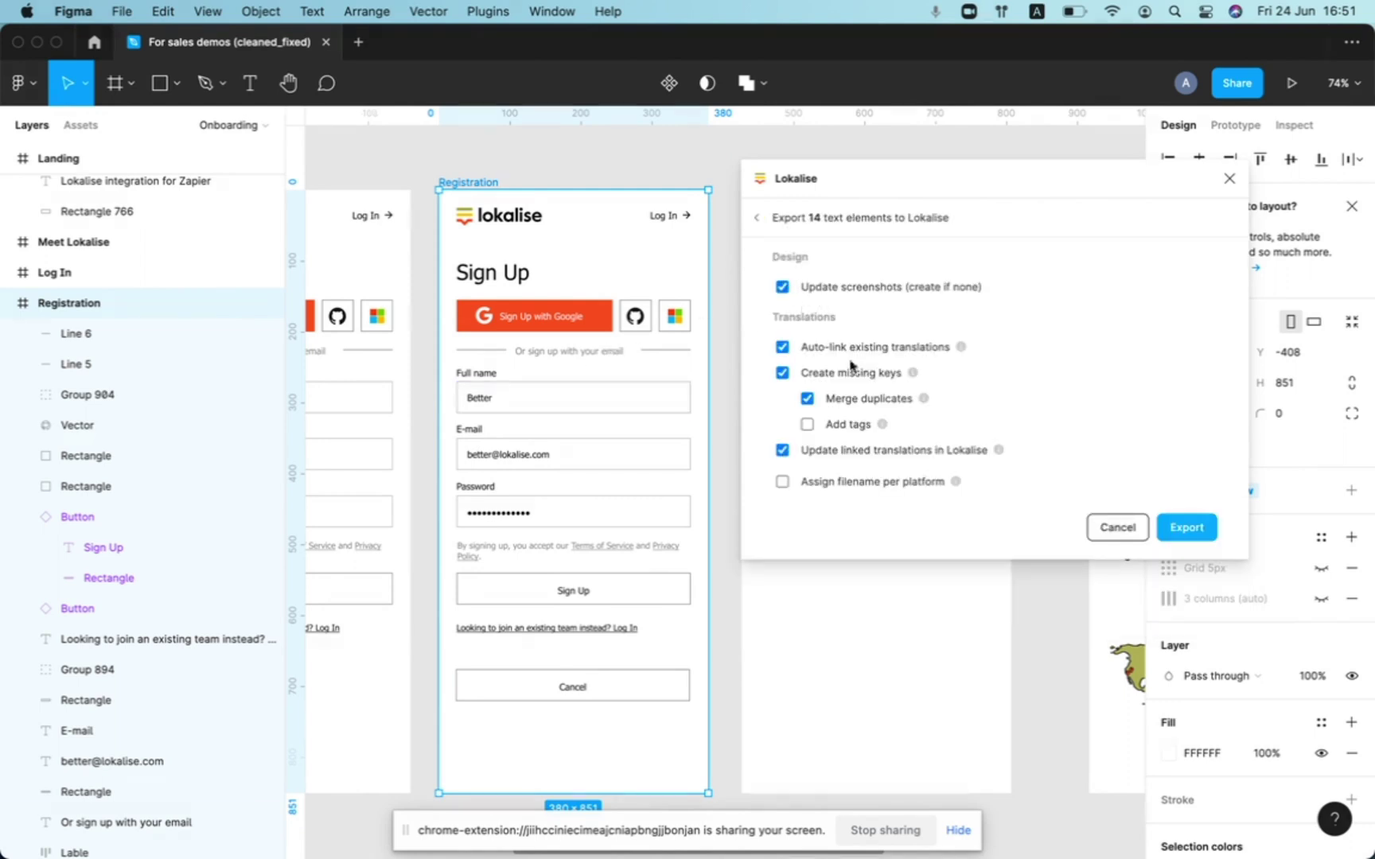
pyautogui.click(962, 348)
pyautogui.moveTo(960, 354)
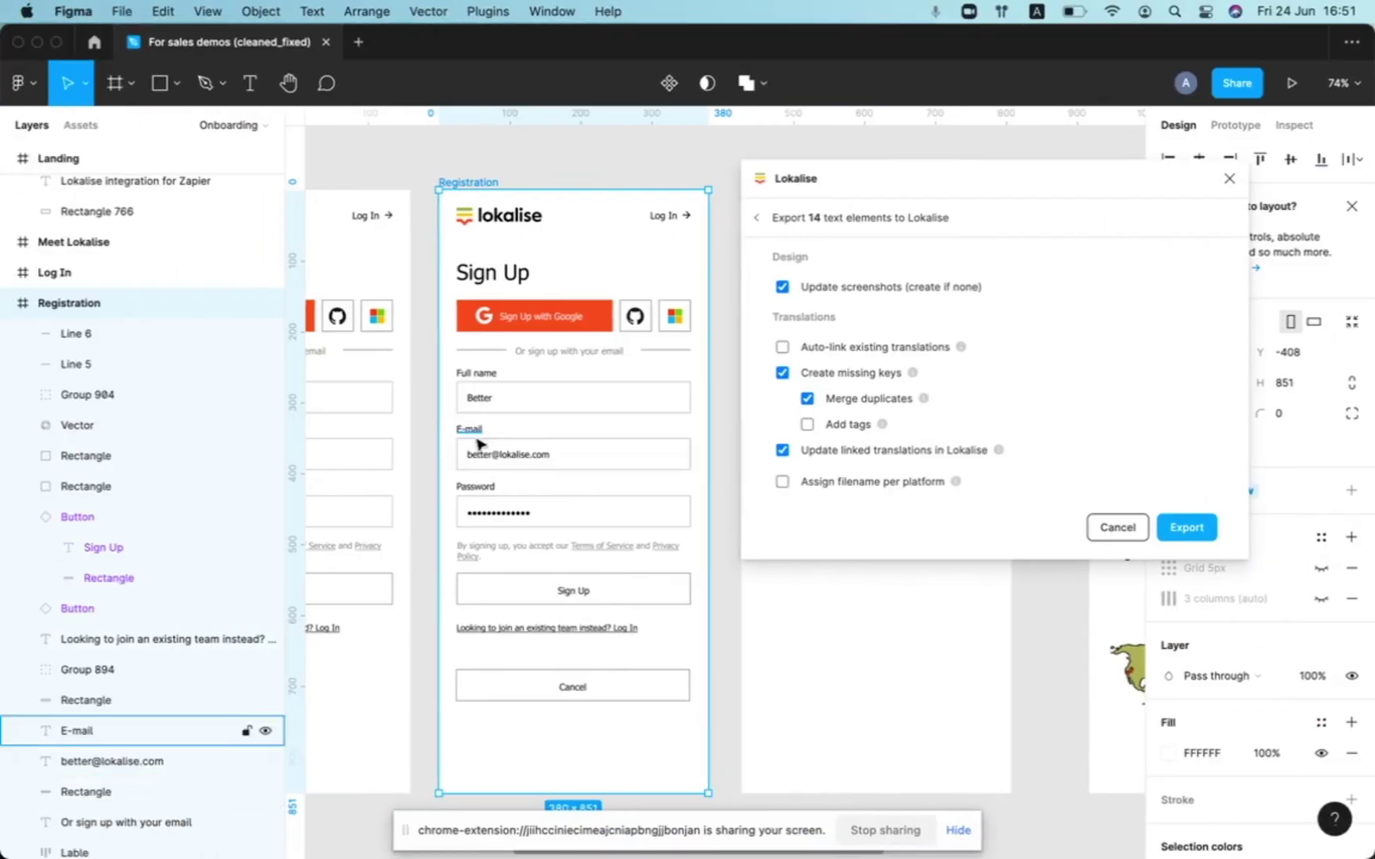
# Select the Better text in the Full name field, then search Lokalise keys for 'Better'.
pyautogui.click(480, 398)
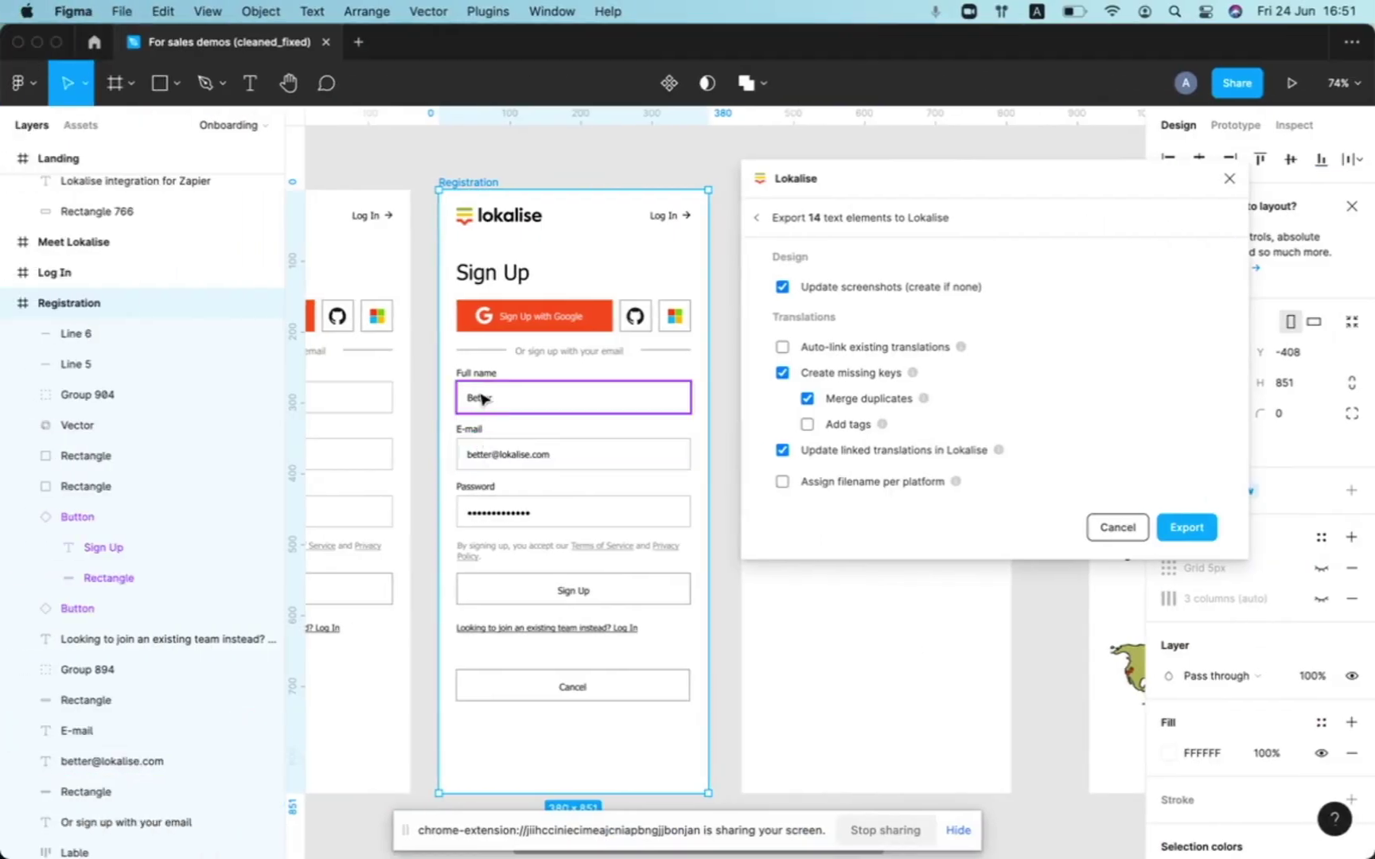
pyautogui.doubleClick(481, 397)
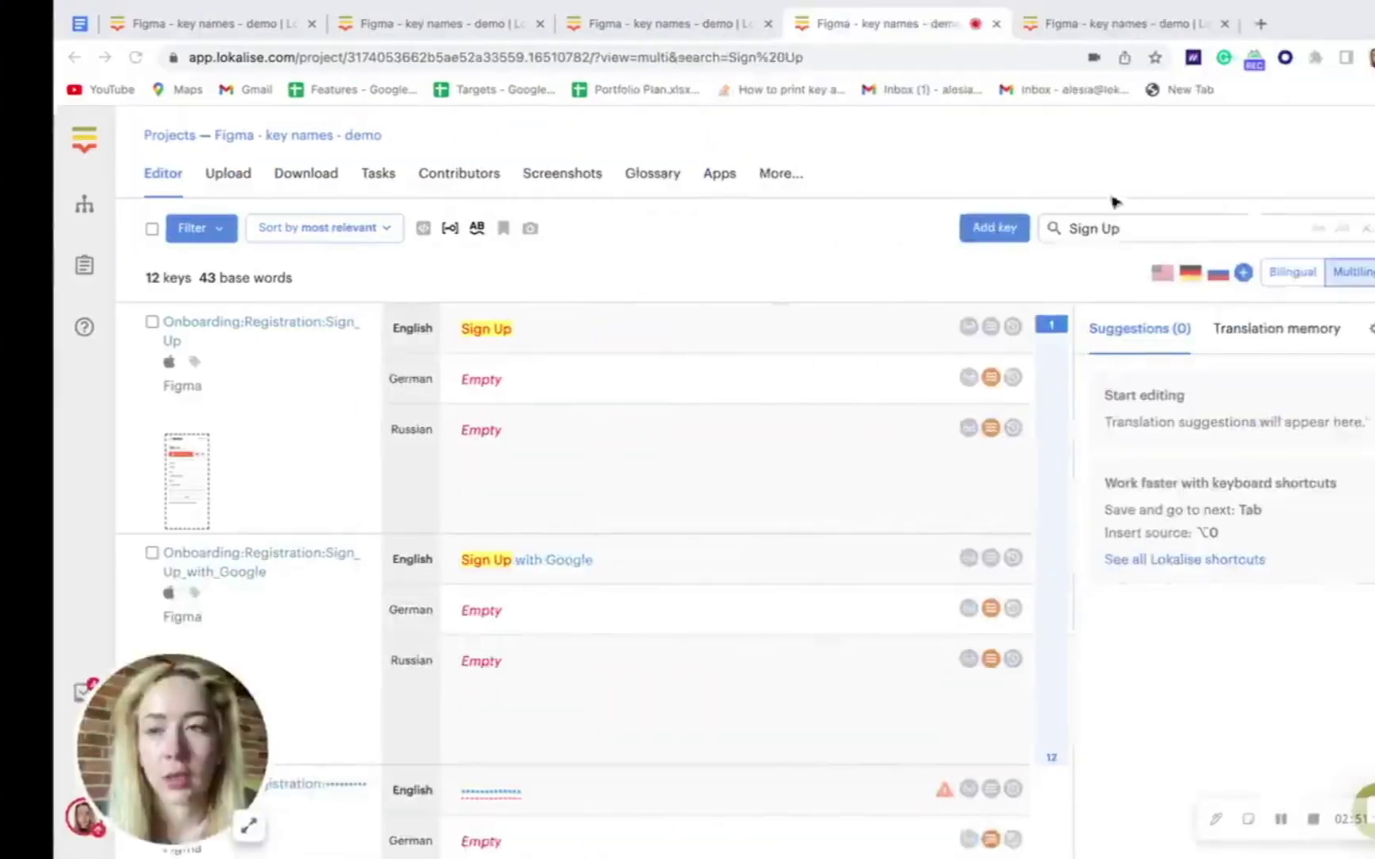
pyautogui.click(1133, 228)
pyautogui.moveTo(1133, 228); pyautogui.dragTo(913, 230)
pyautogui.write('Better')
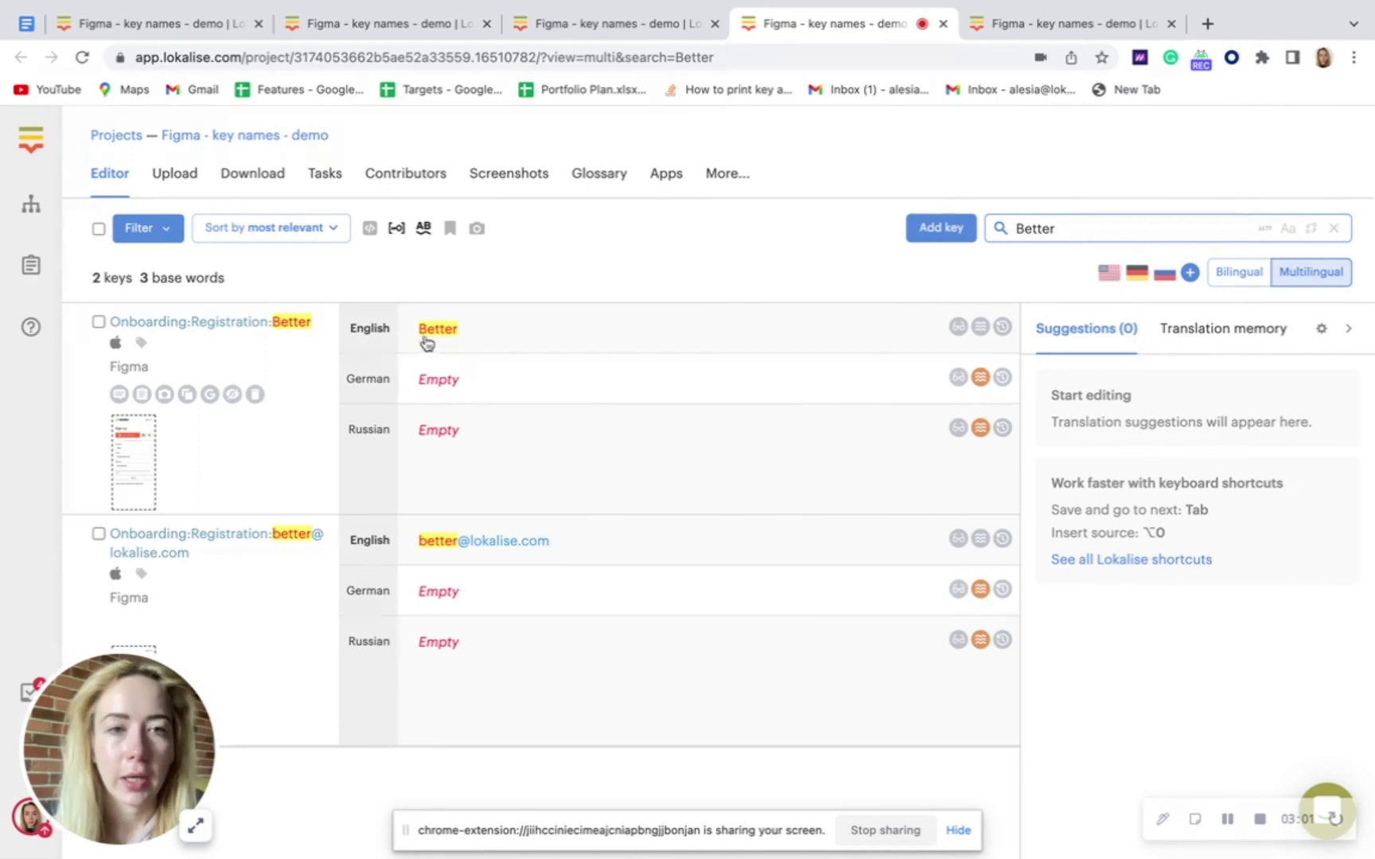
pyautogui.hotkey('ctrl', 'Left')
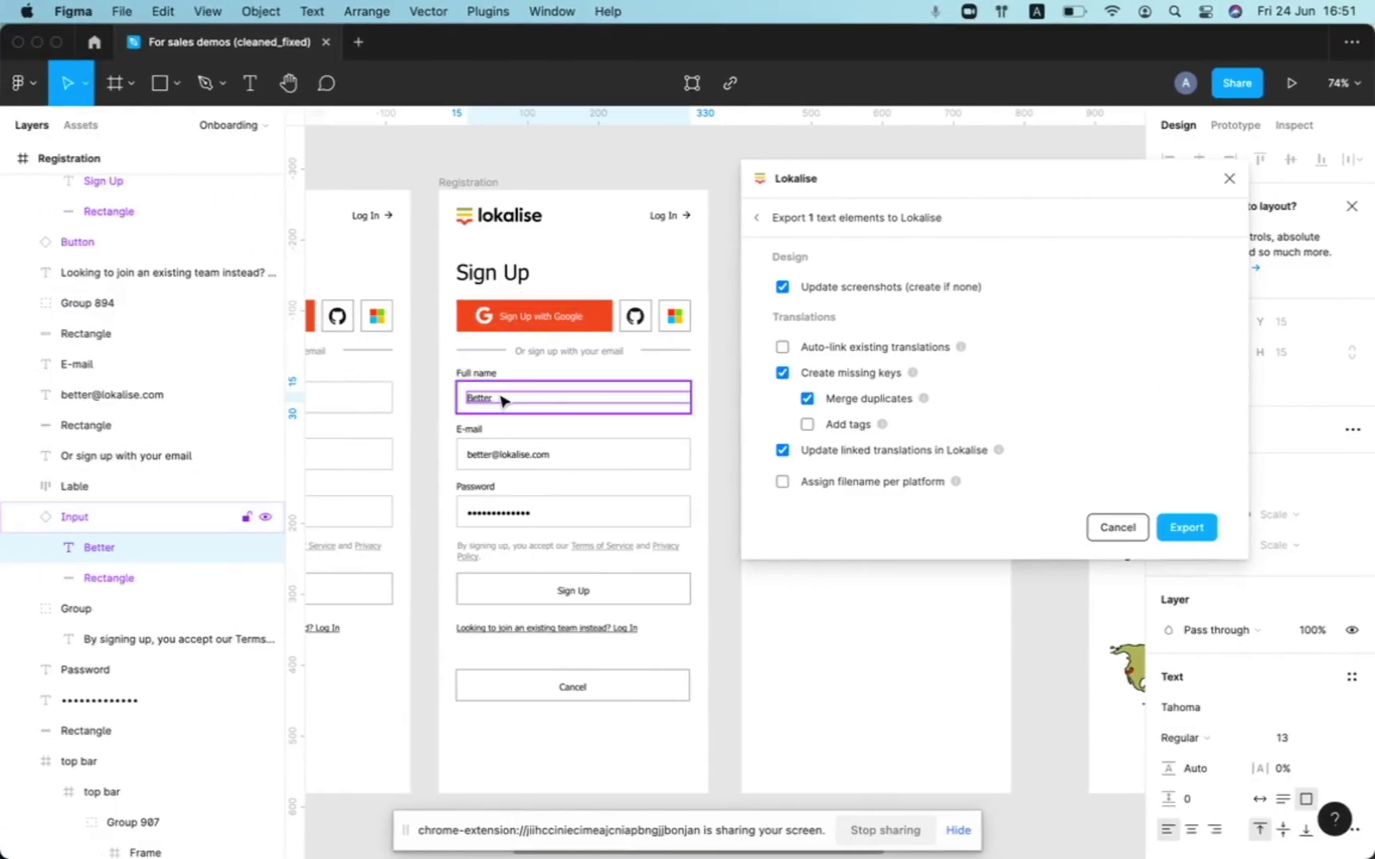
pyautogui.hotkey('ctrl', 'Right')
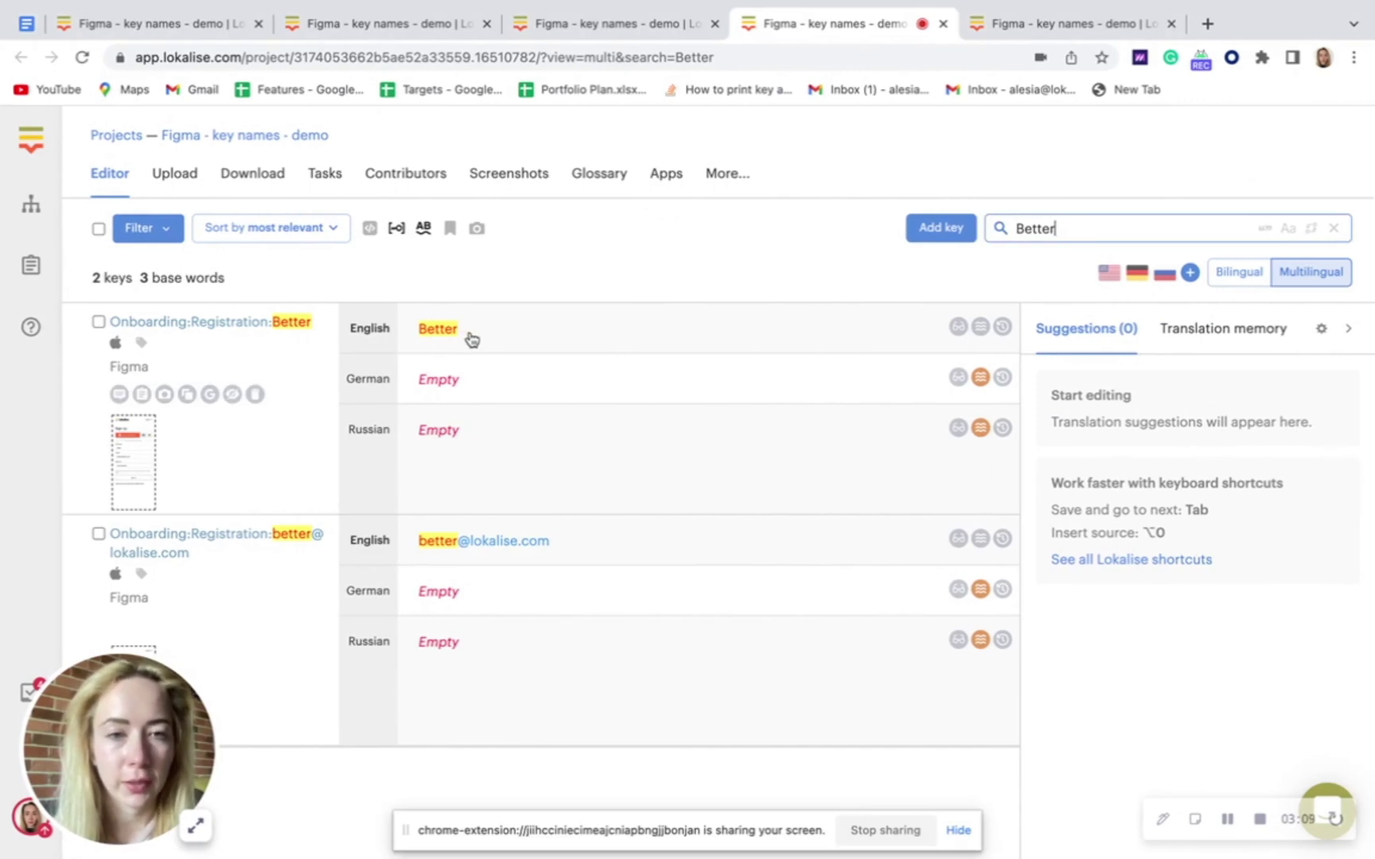
pyautogui.hotkey('ctrl', 'Left')
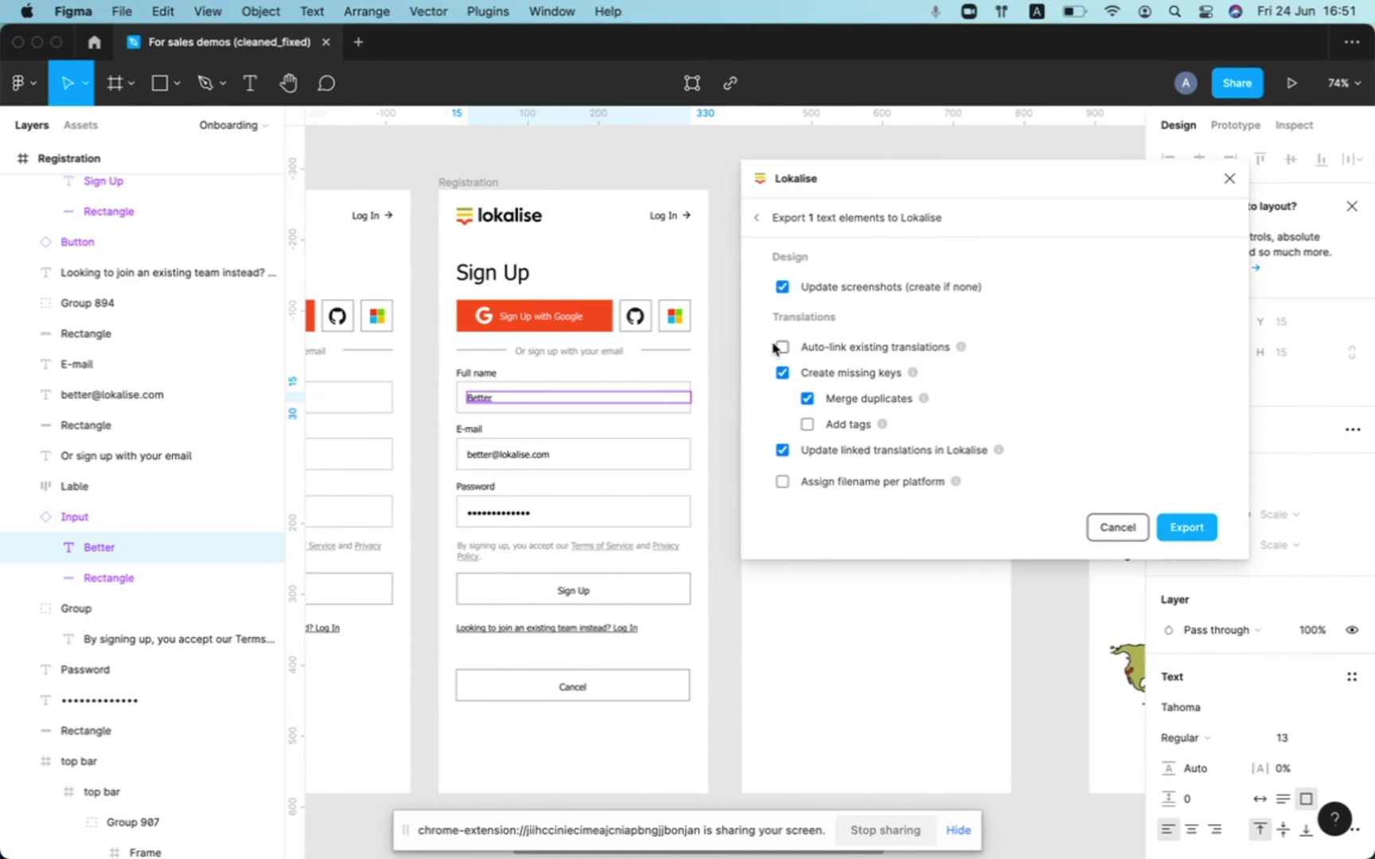
pyautogui.hotkey('ctrl', 'Right')
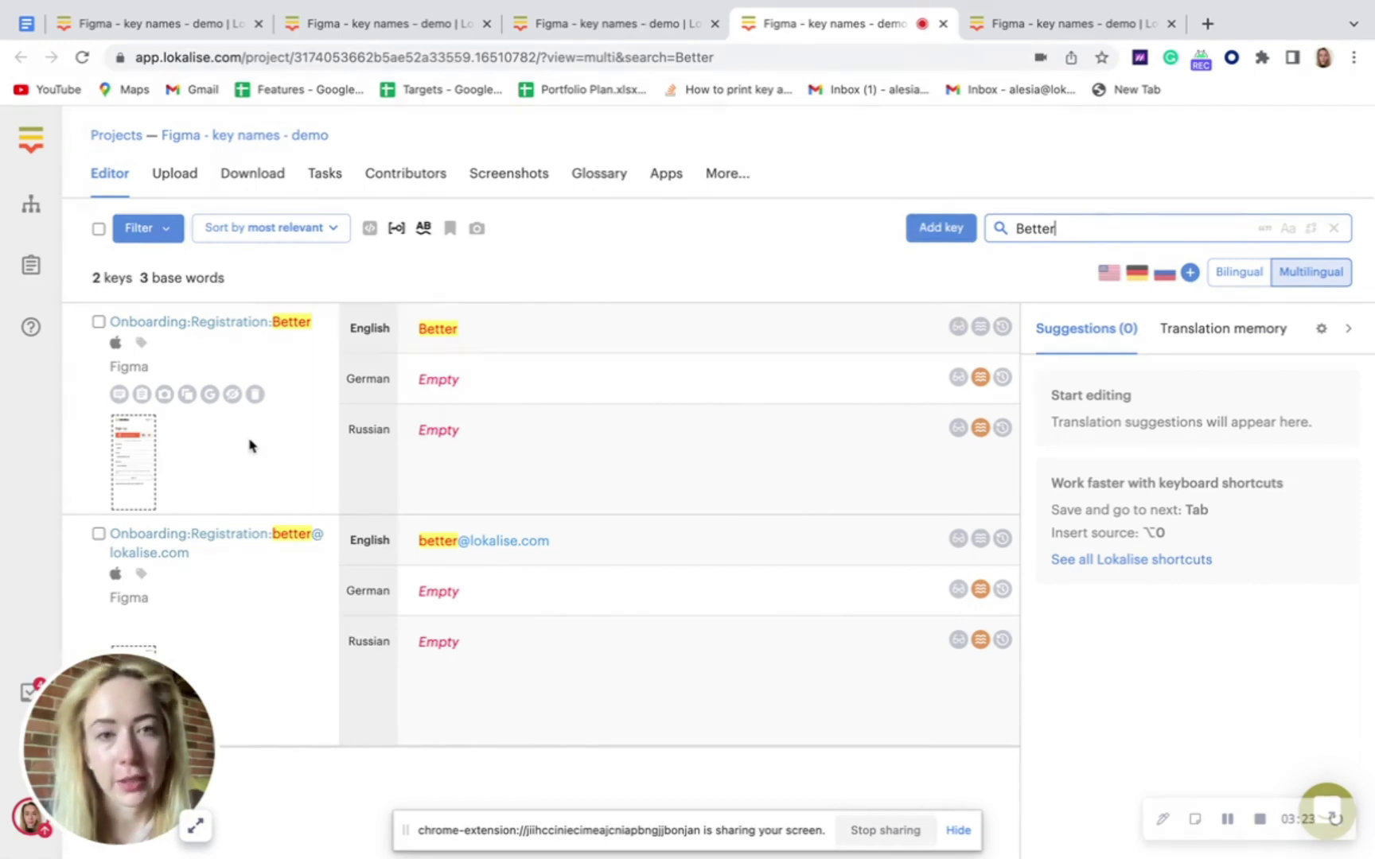
# Clear the Better search so all 12 keys list, then duplicate the Better key.
pyautogui.click(187, 395)
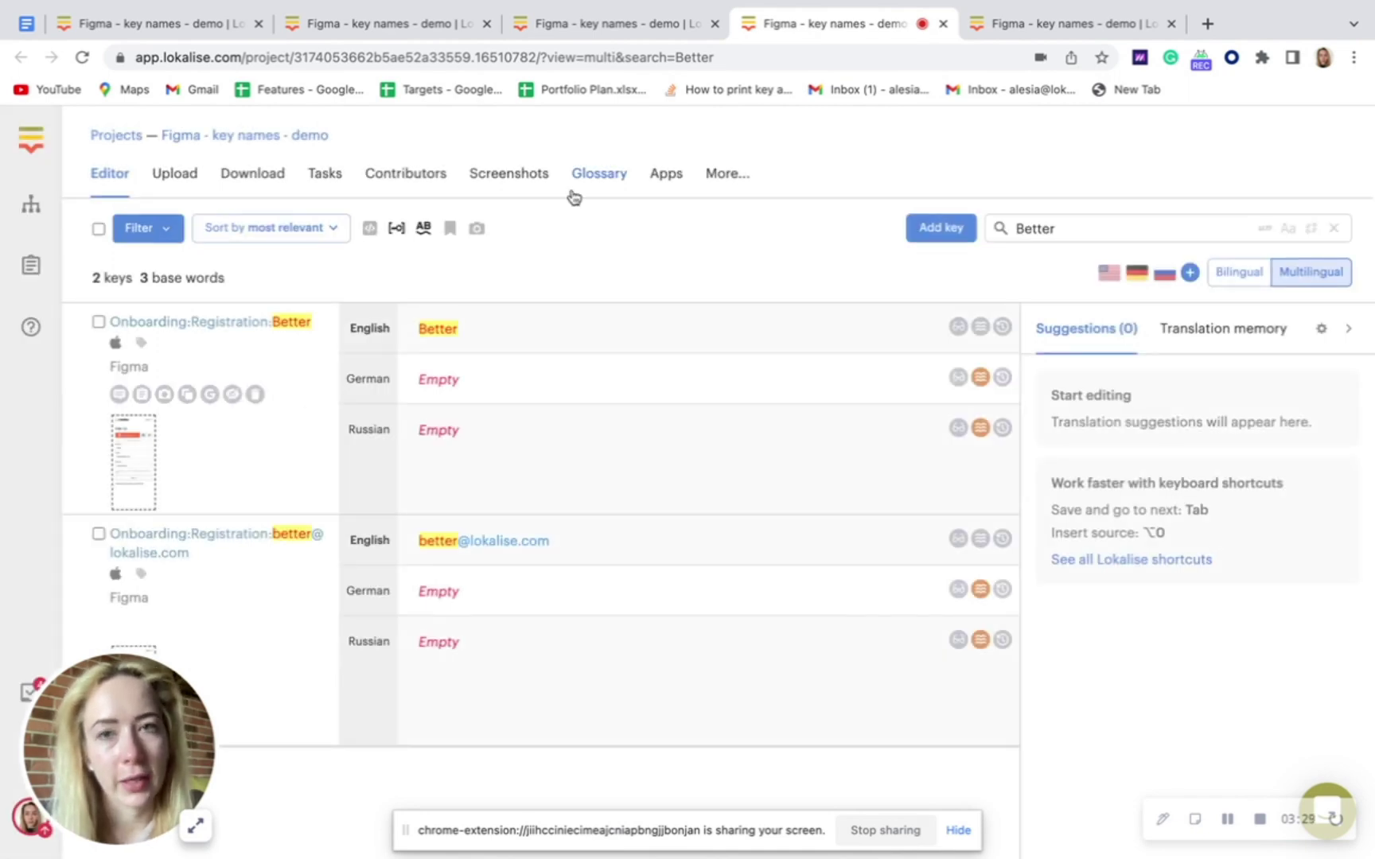
pyautogui.click(119, 138)
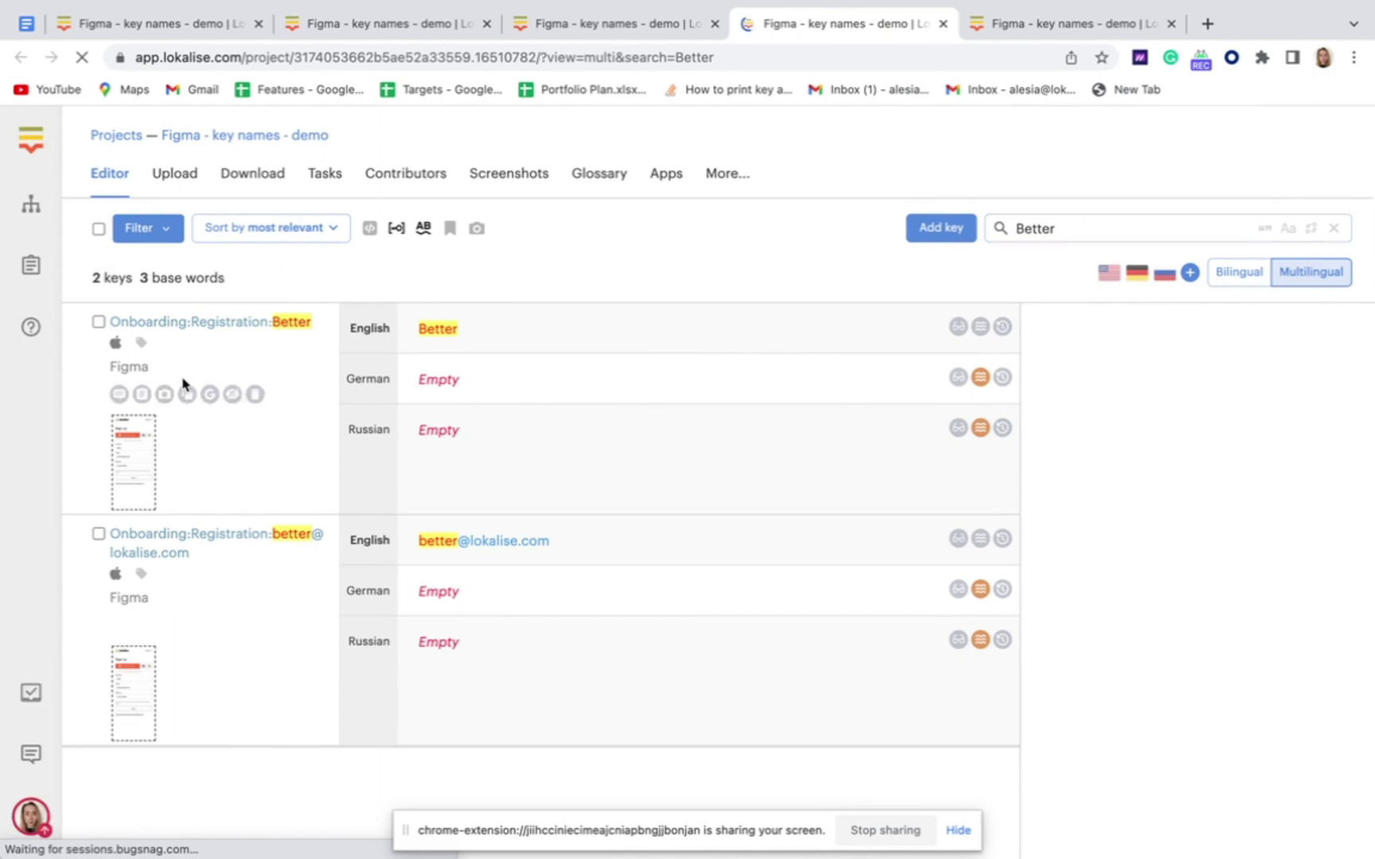
pyautogui.click(1336, 232)
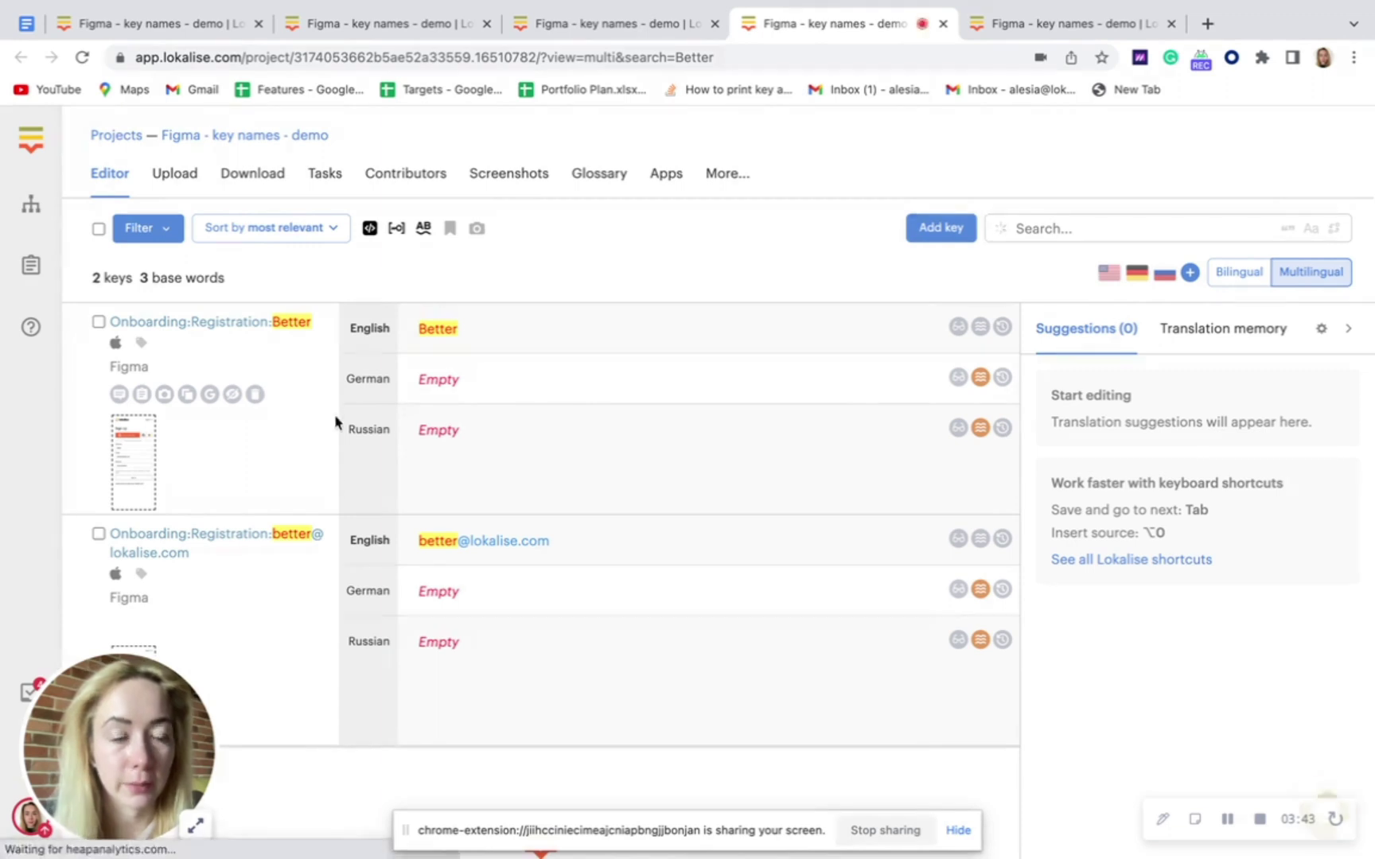
pyautogui.scroll(-4, 347, 506)
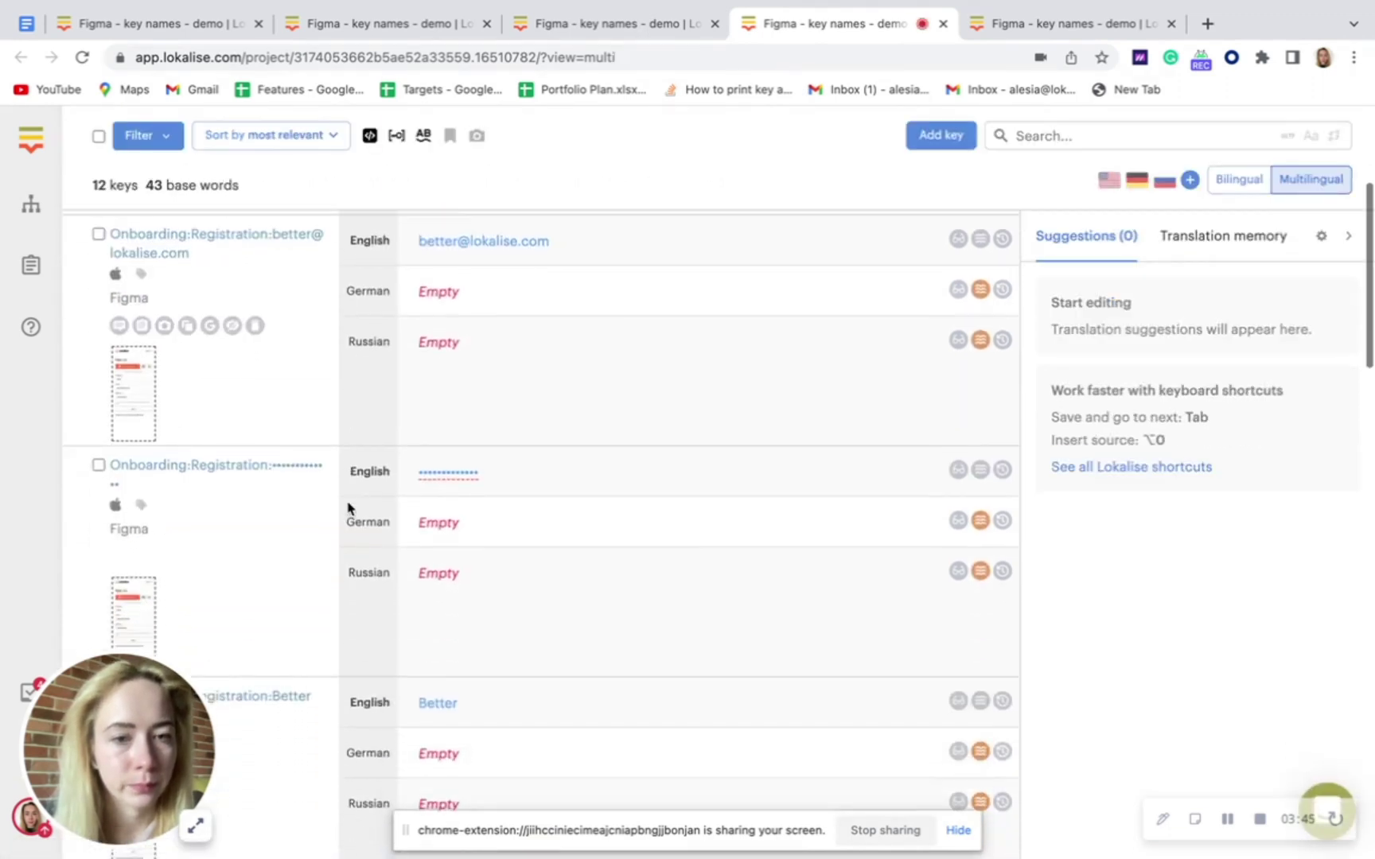
pyautogui.scroll(-6, 347, 506)
pyautogui.scroll(2, 347, 507)
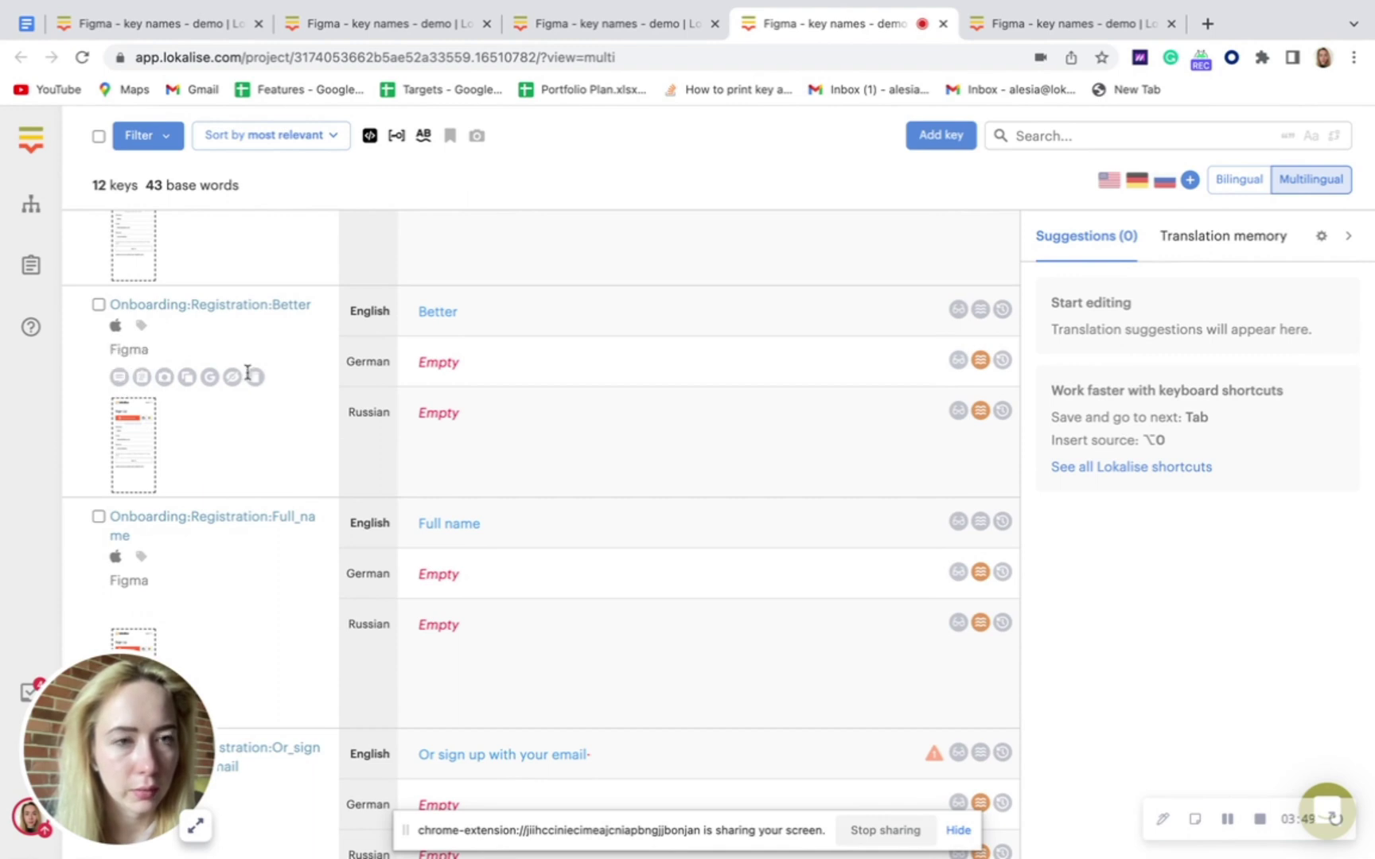
pyautogui.click(187, 377)
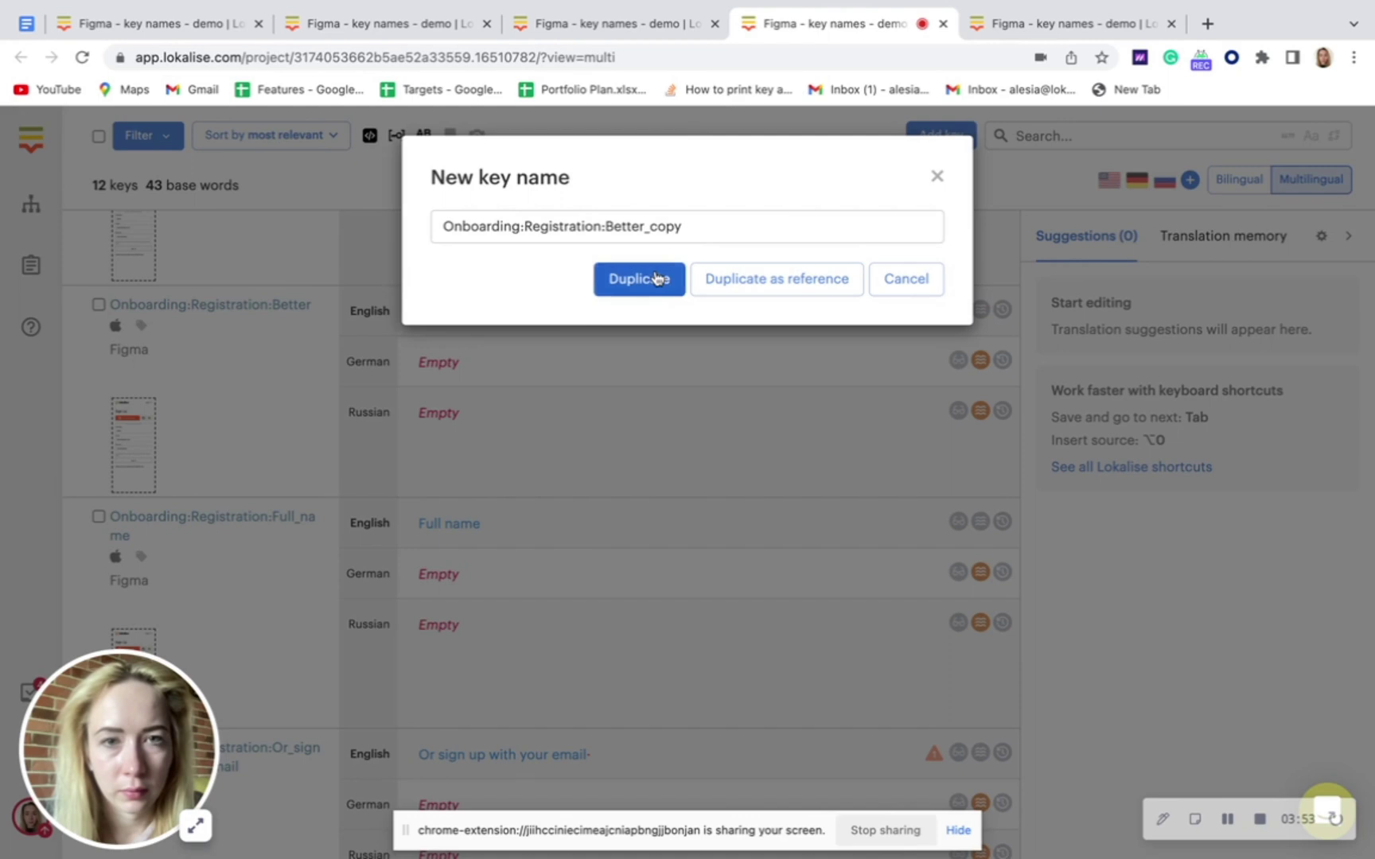
# Confirm creating the Better_copy key and search the keys for 'Better' again.
pyautogui.click(651, 279)
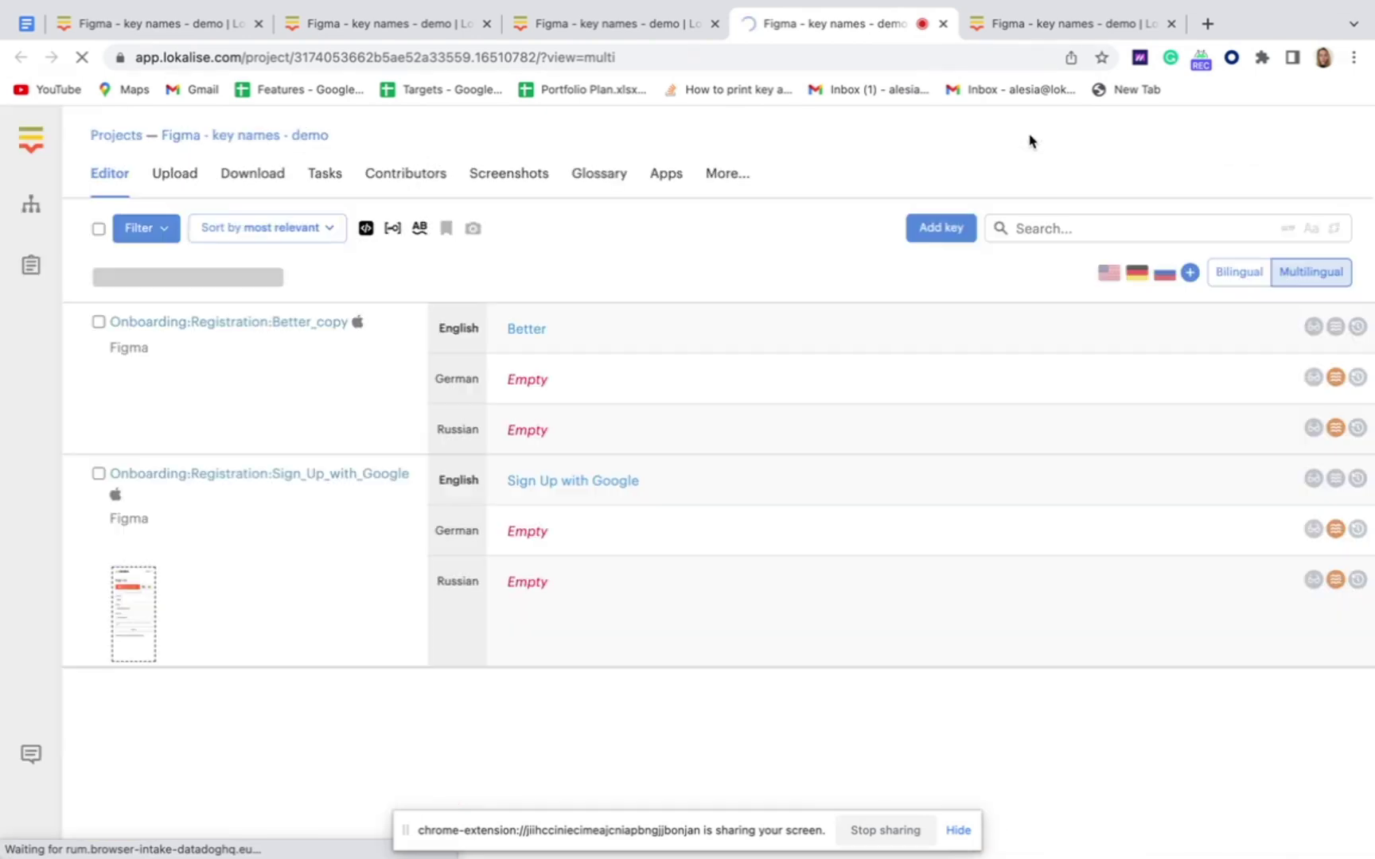
pyautogui.click(1021, 228)
pyautogui.write('B')
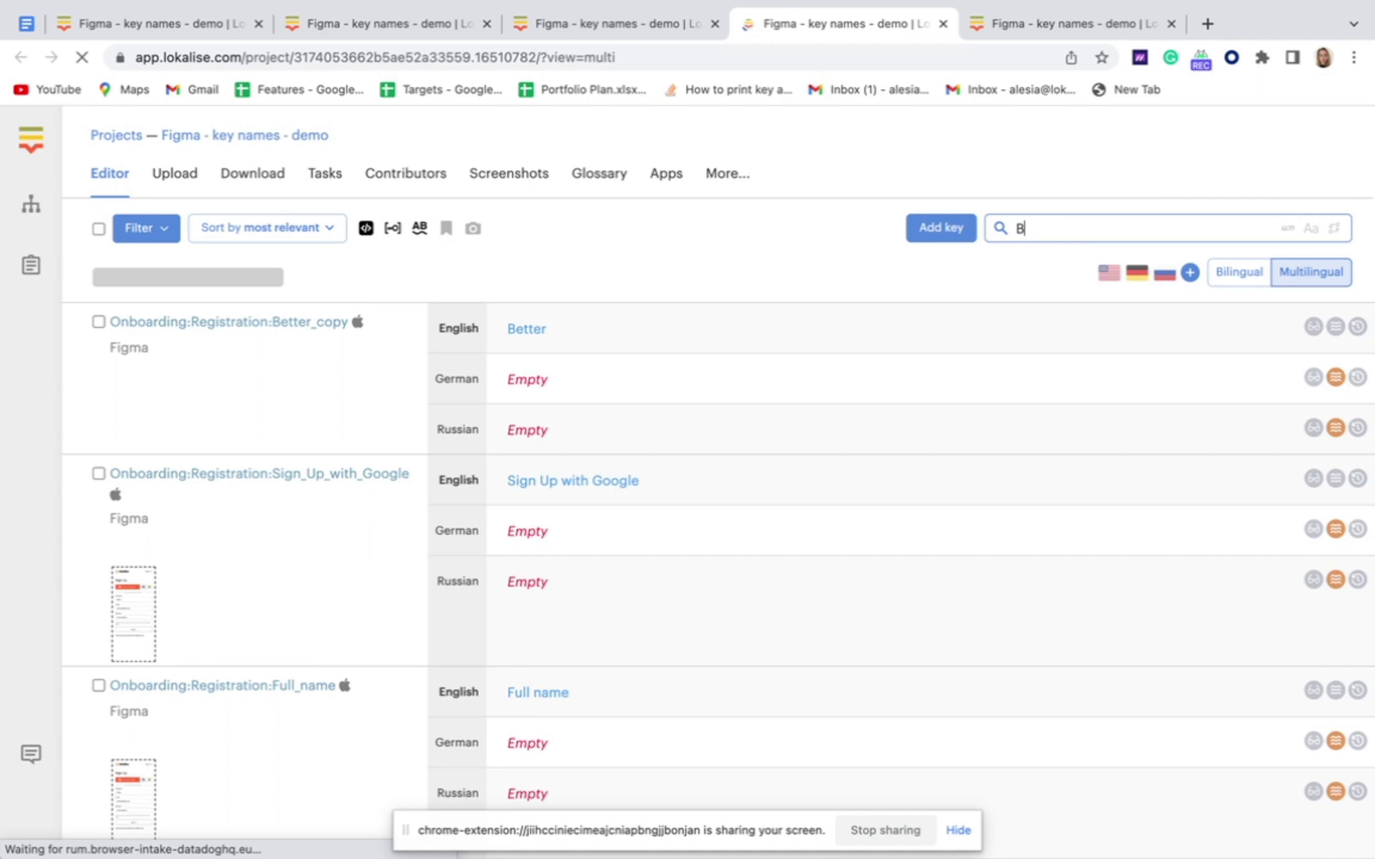
pyautogui.write('etter')
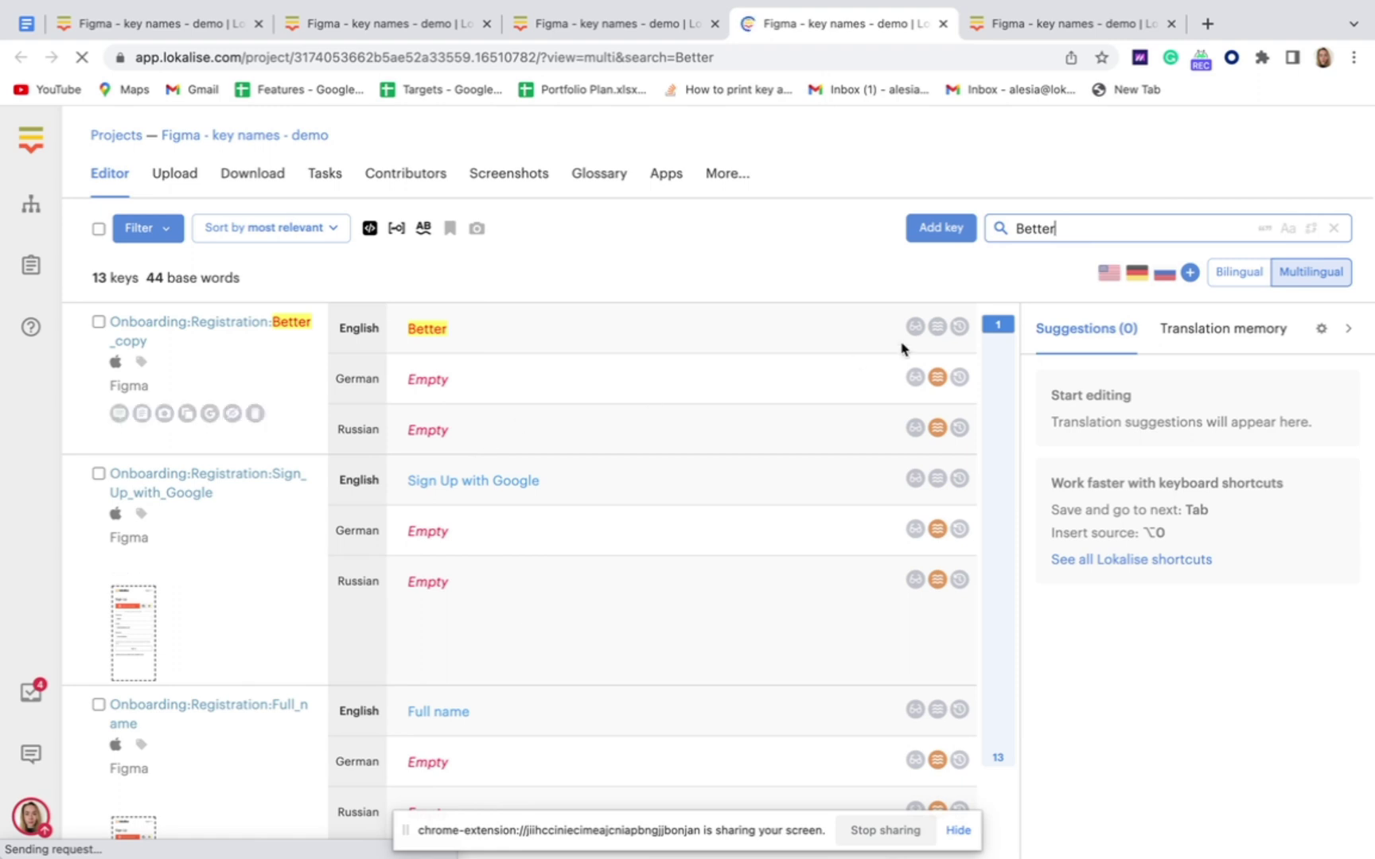
pyautogui.scroll(-6, 628, 625)
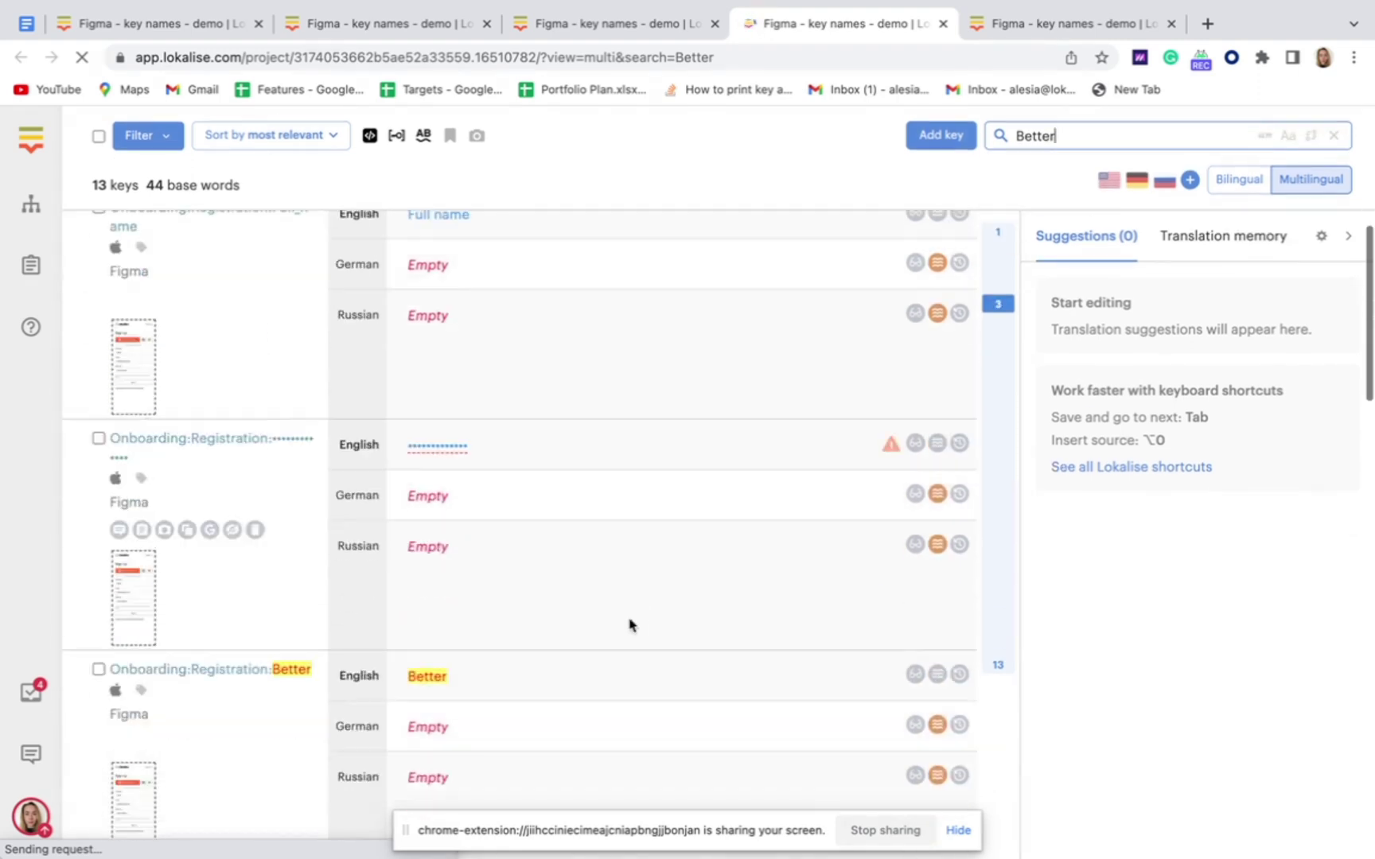
pyautogui.scroll(-4, 628, 625)
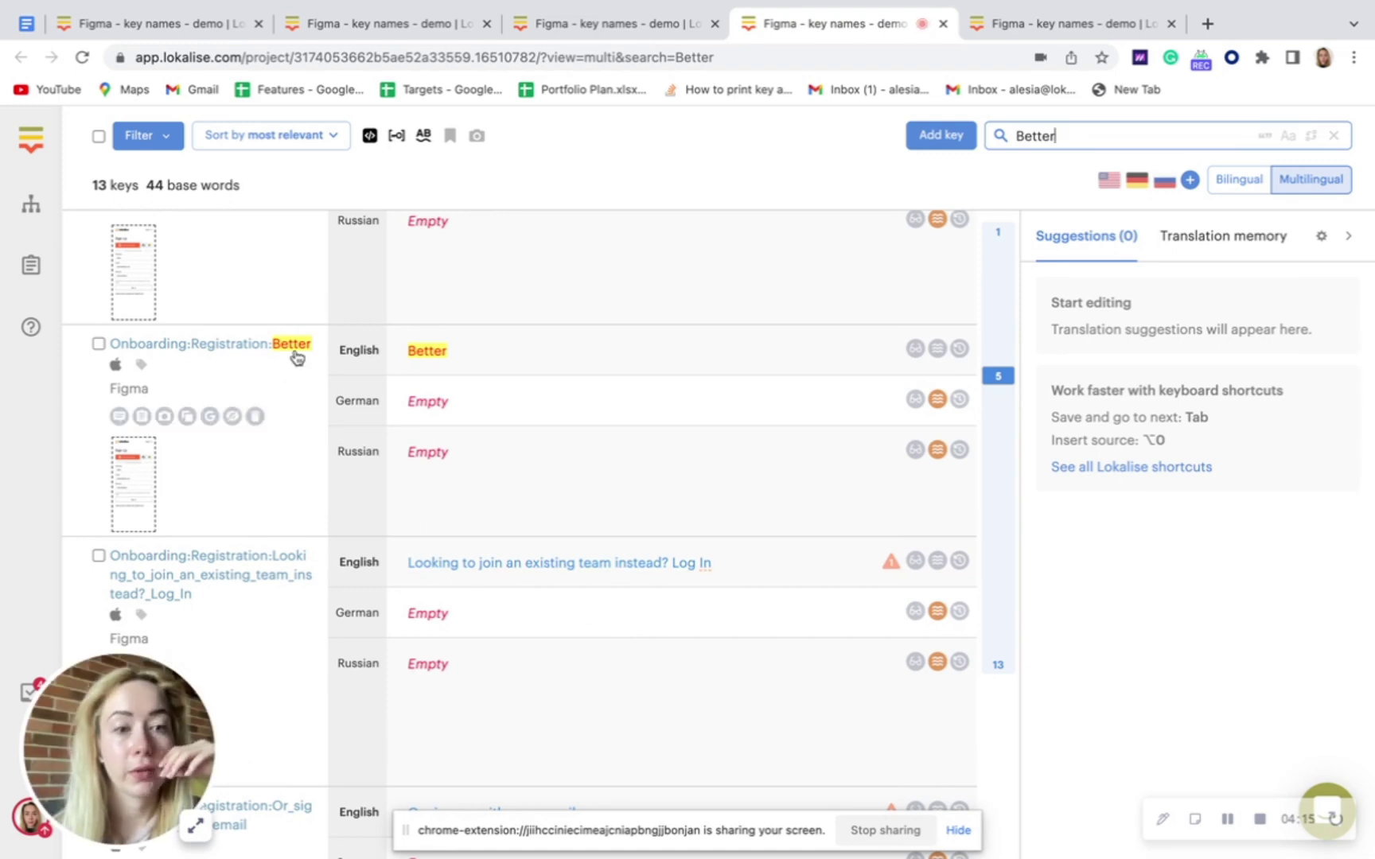
pyautogui.press('Return')
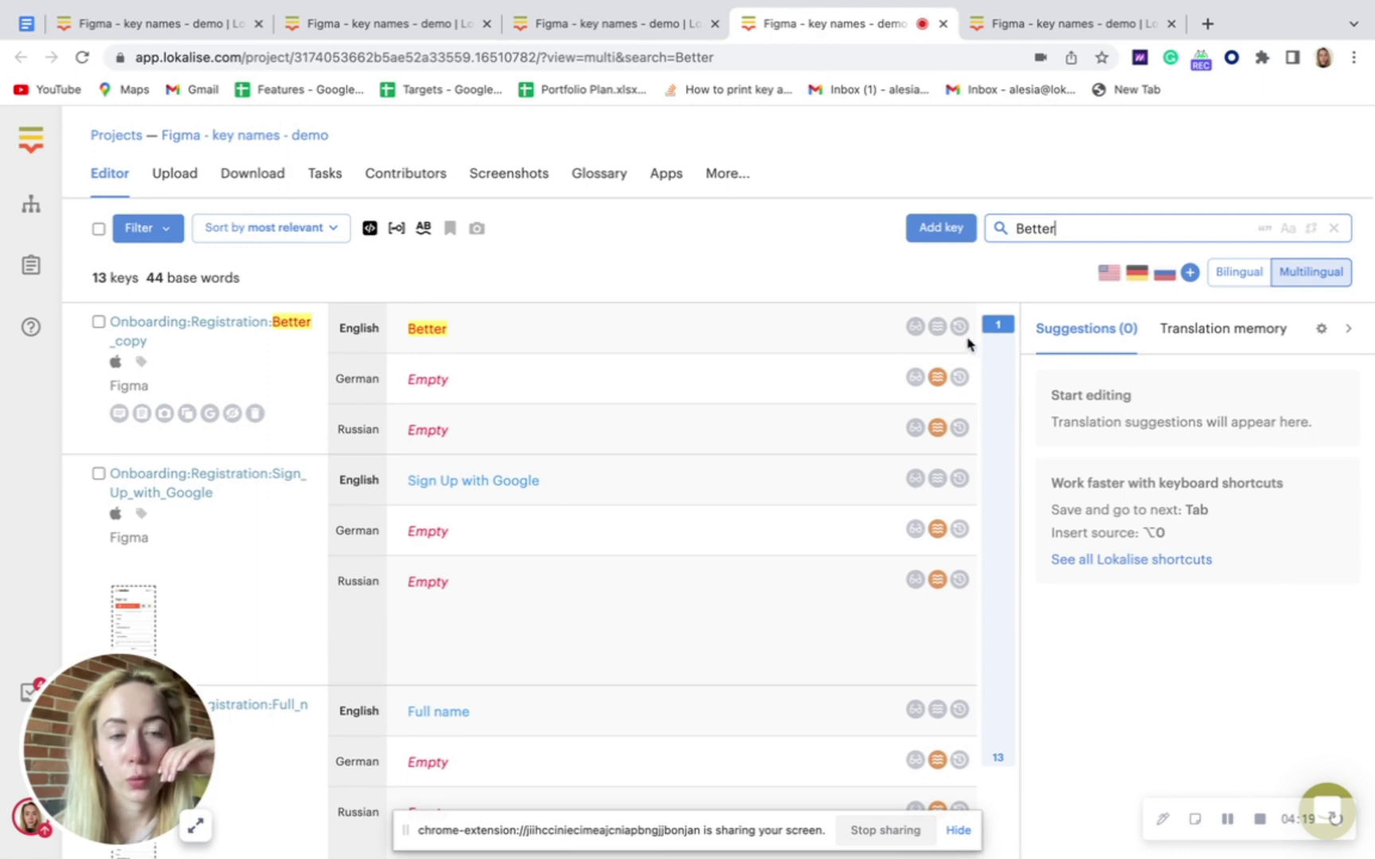
# Restrict the Better search to exact matches, review the results, and switch back to Figma.
pyautogui.click(1264, 229)
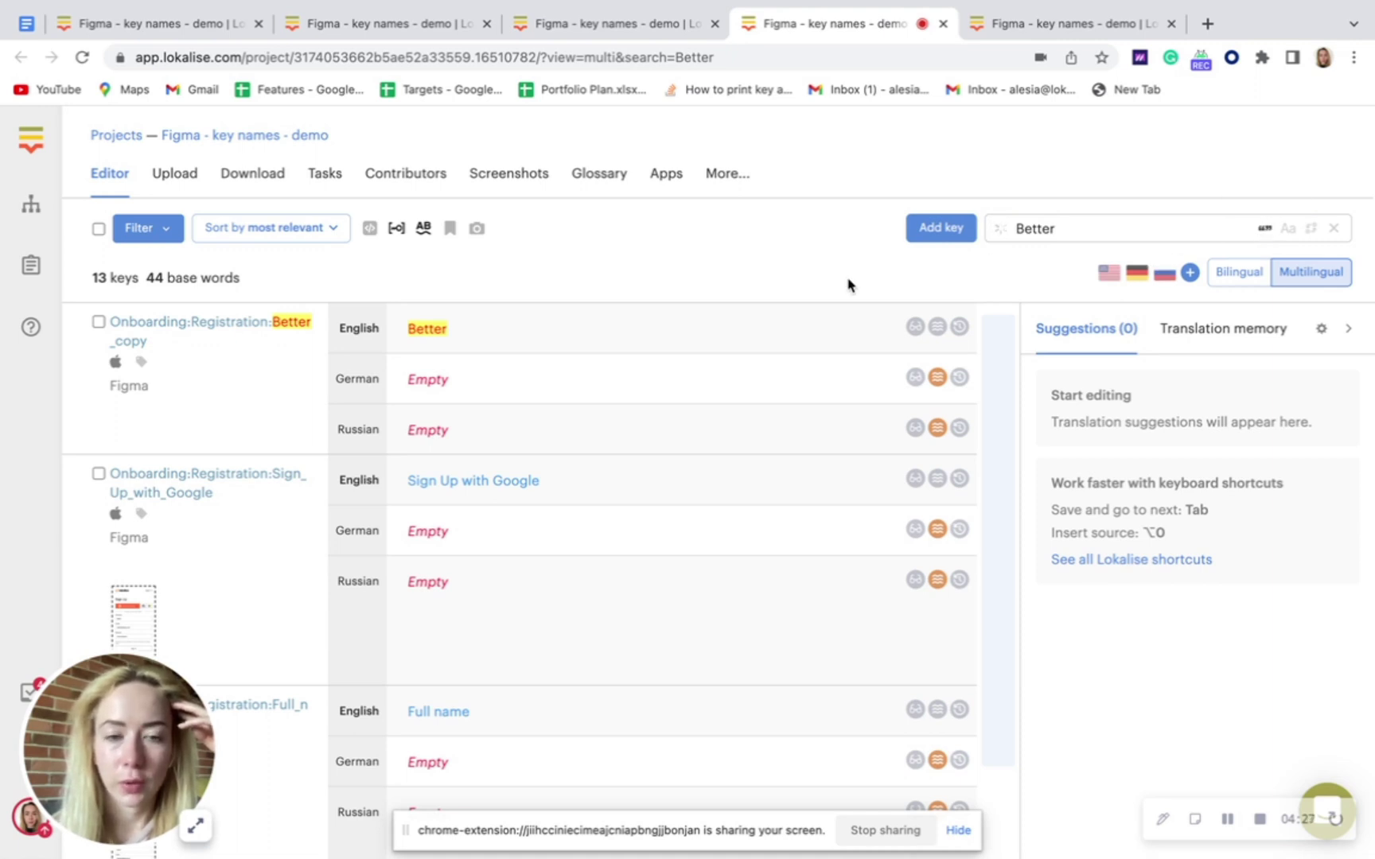
pyautogui.scroll(-2, 605, 469)
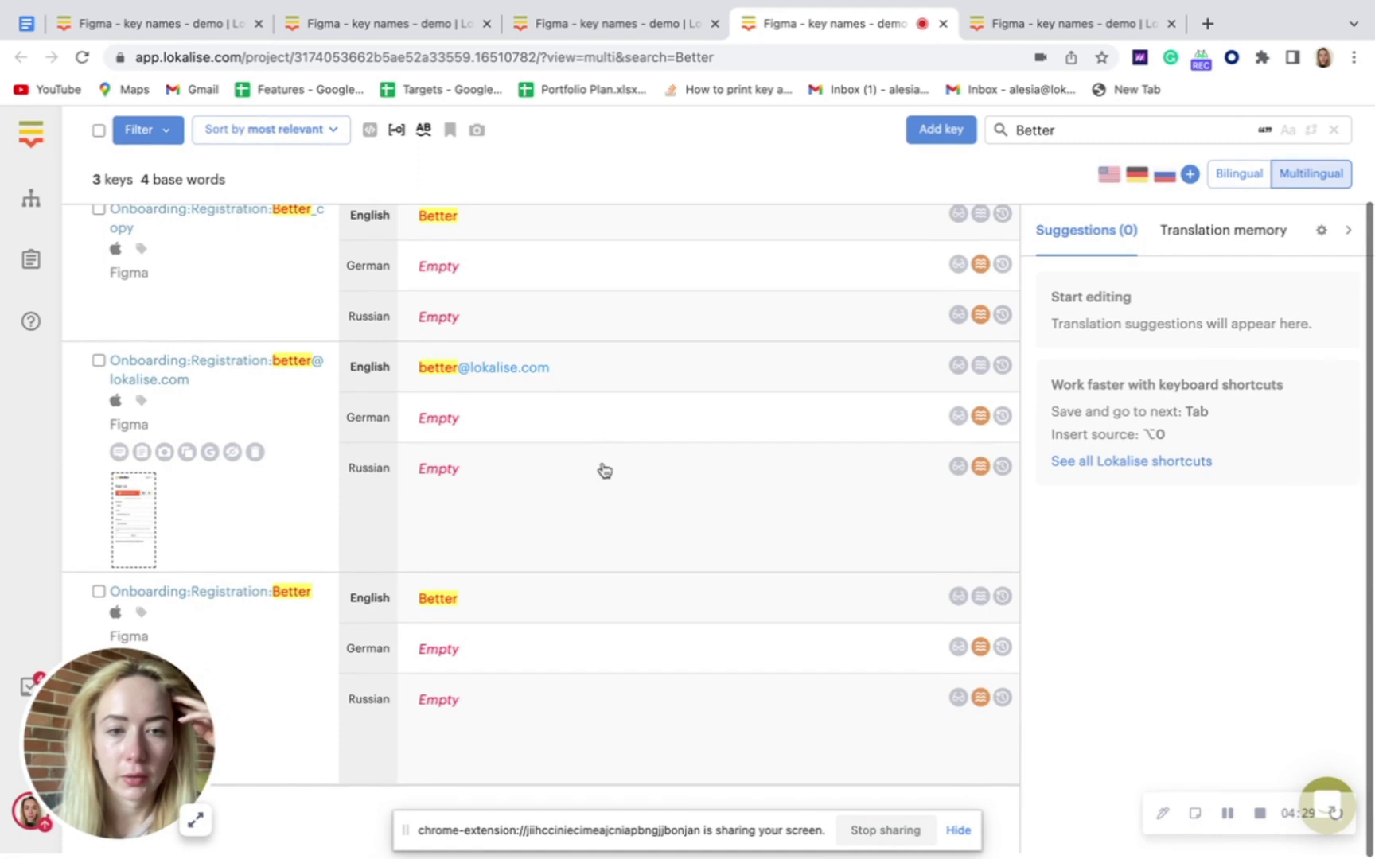
pyautogui.scroll(2, 605, 469)
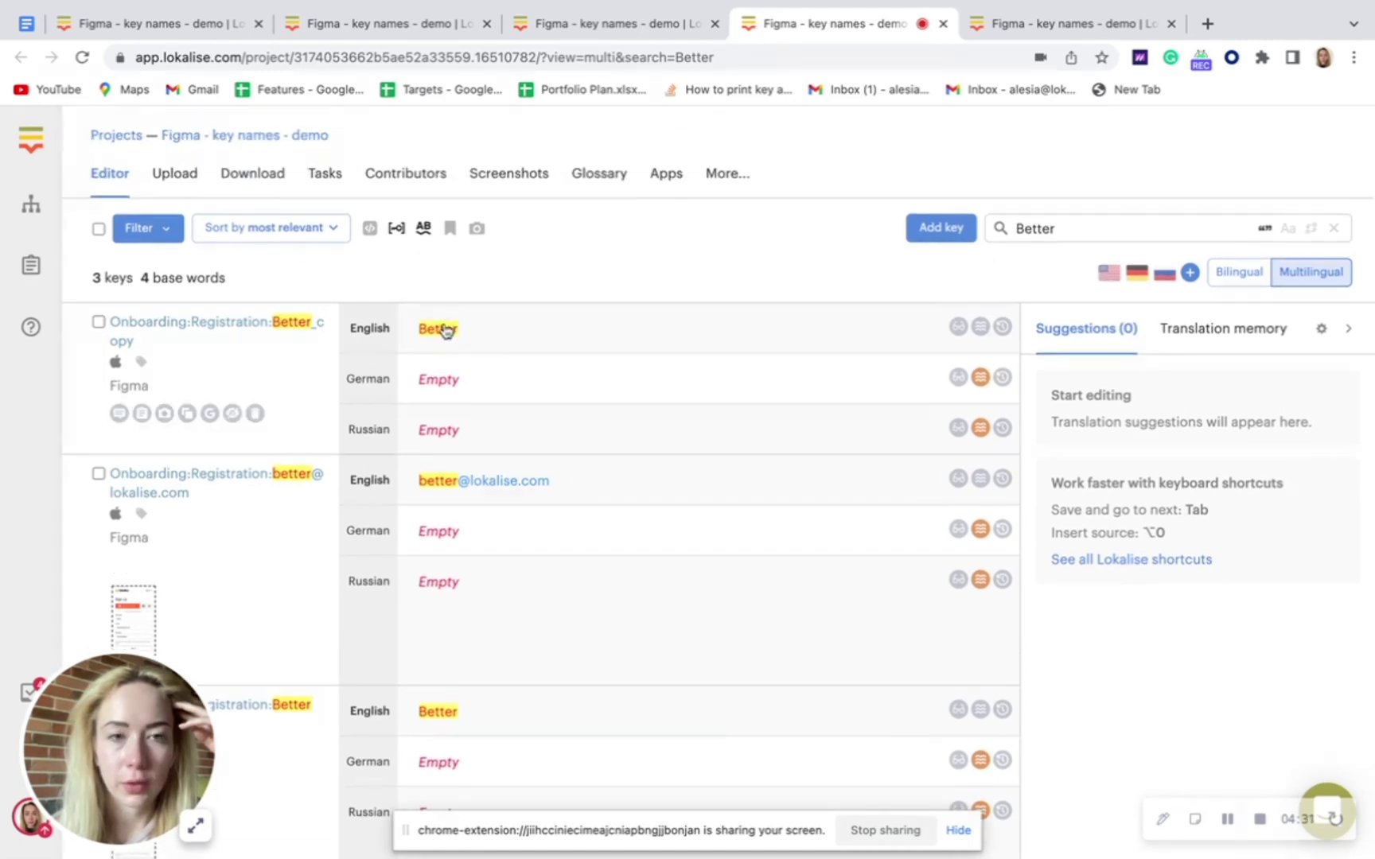
pyautogui.scroll(-1, 454, 730)
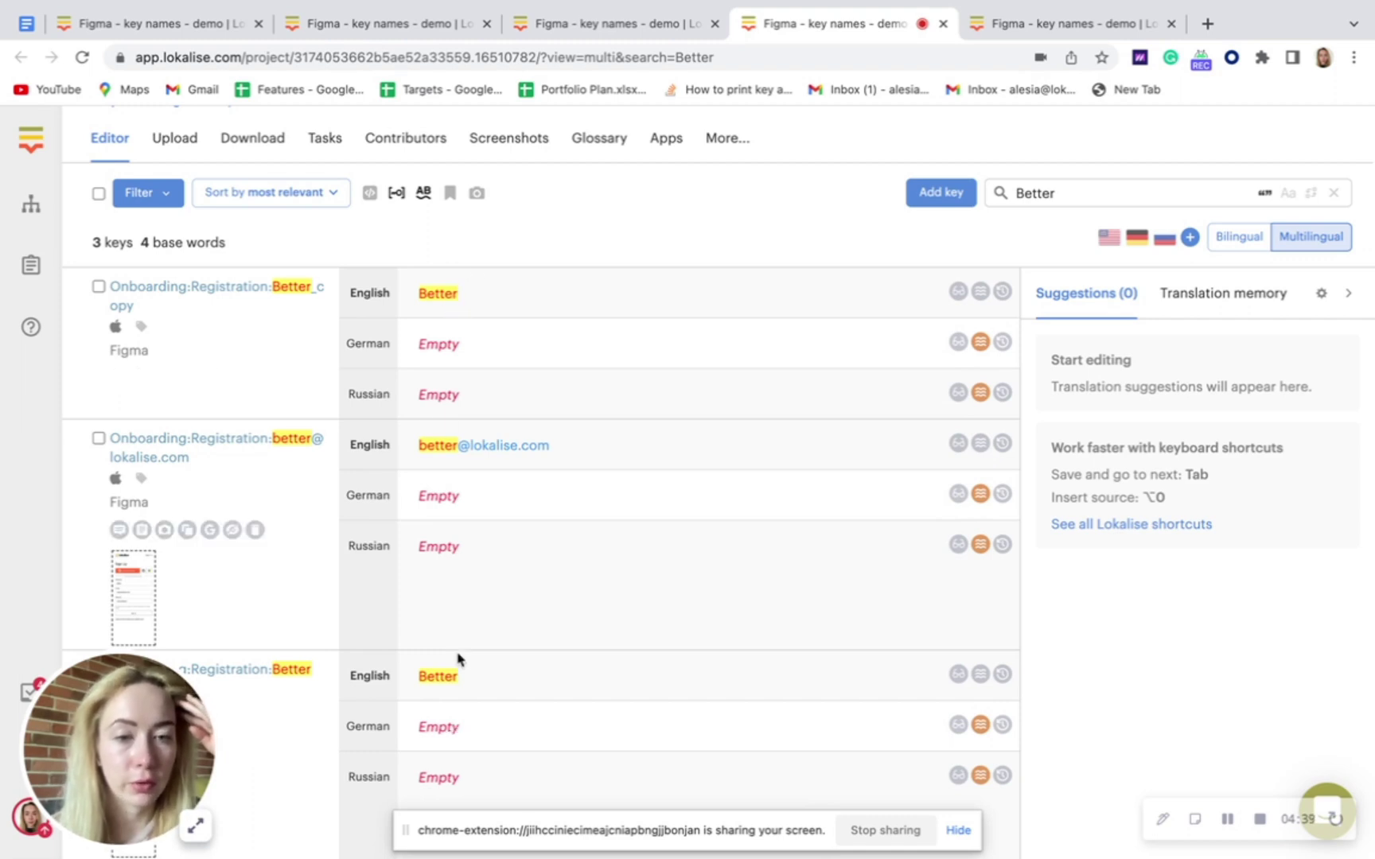
pyautogui.hotkey('ctrl', 'Left')
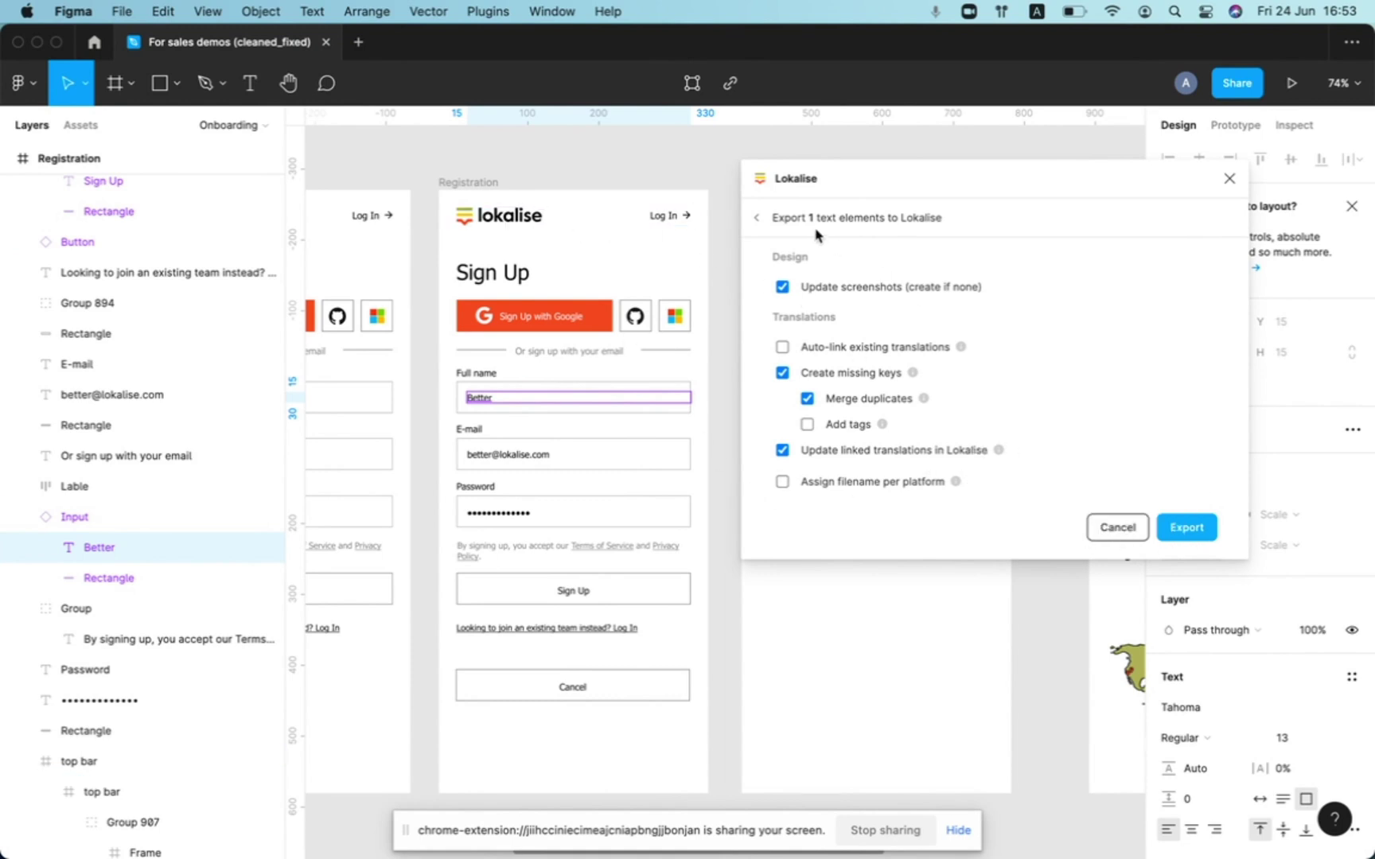
# Export the 14 Registration frame texts to Lokalise with Create missing keys off, linking 11 existing keys.
pyautogui.click(1114, 527)
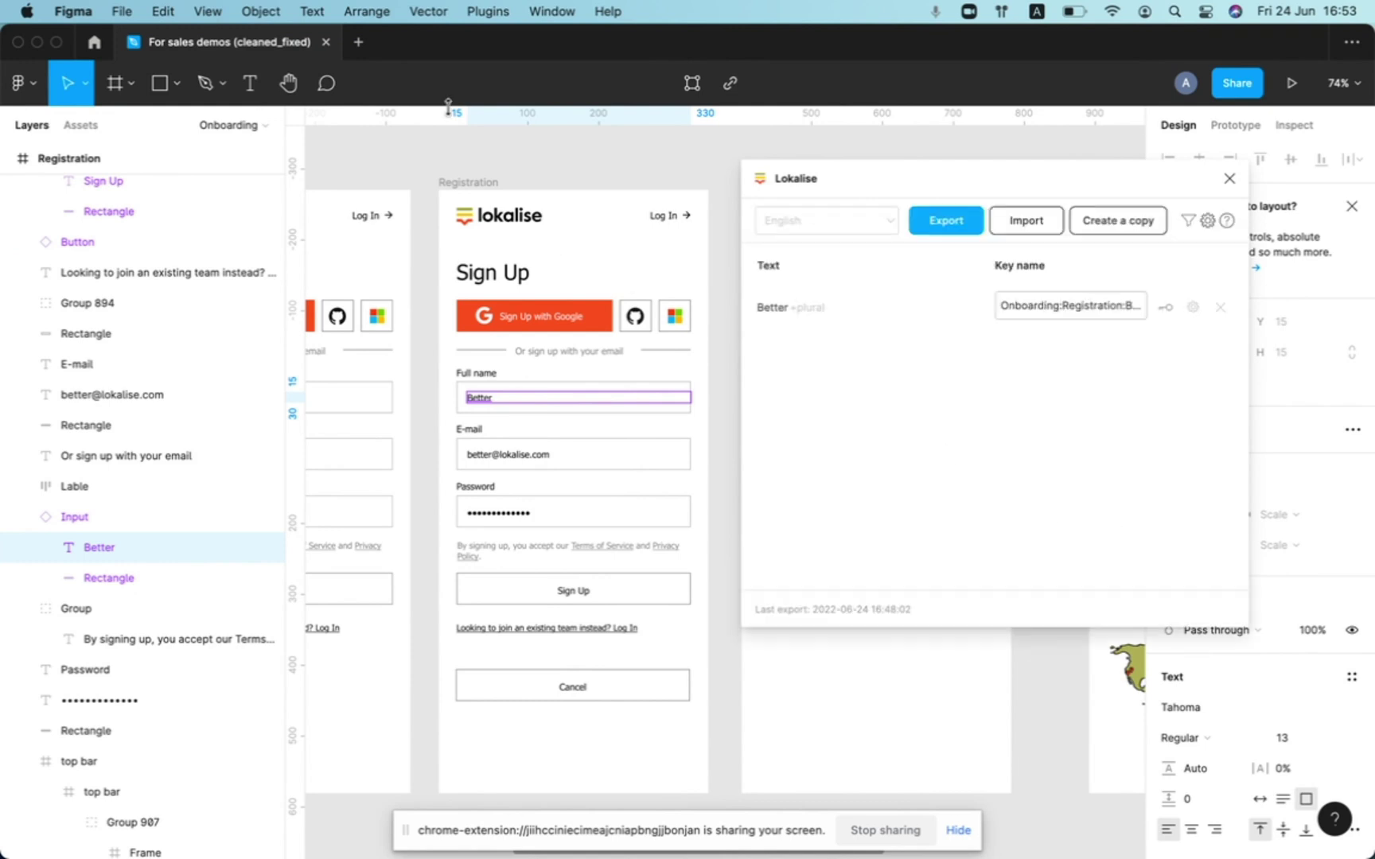
pyautogui.click(448, 159)
pyautogui.click(443, 182)
pyautogui.scroll(-3, 712, 737)
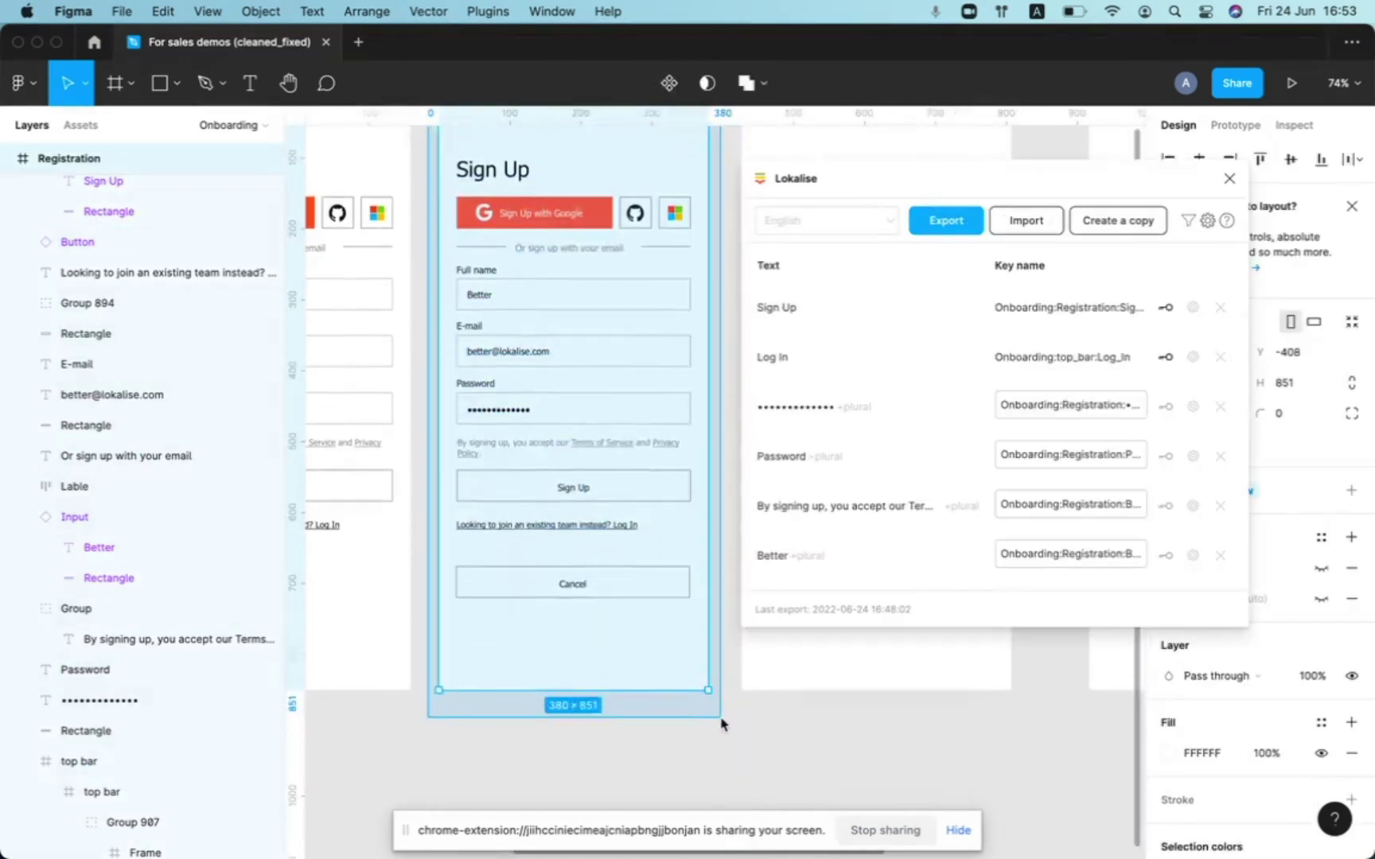
pyautogui.click(941, 222)
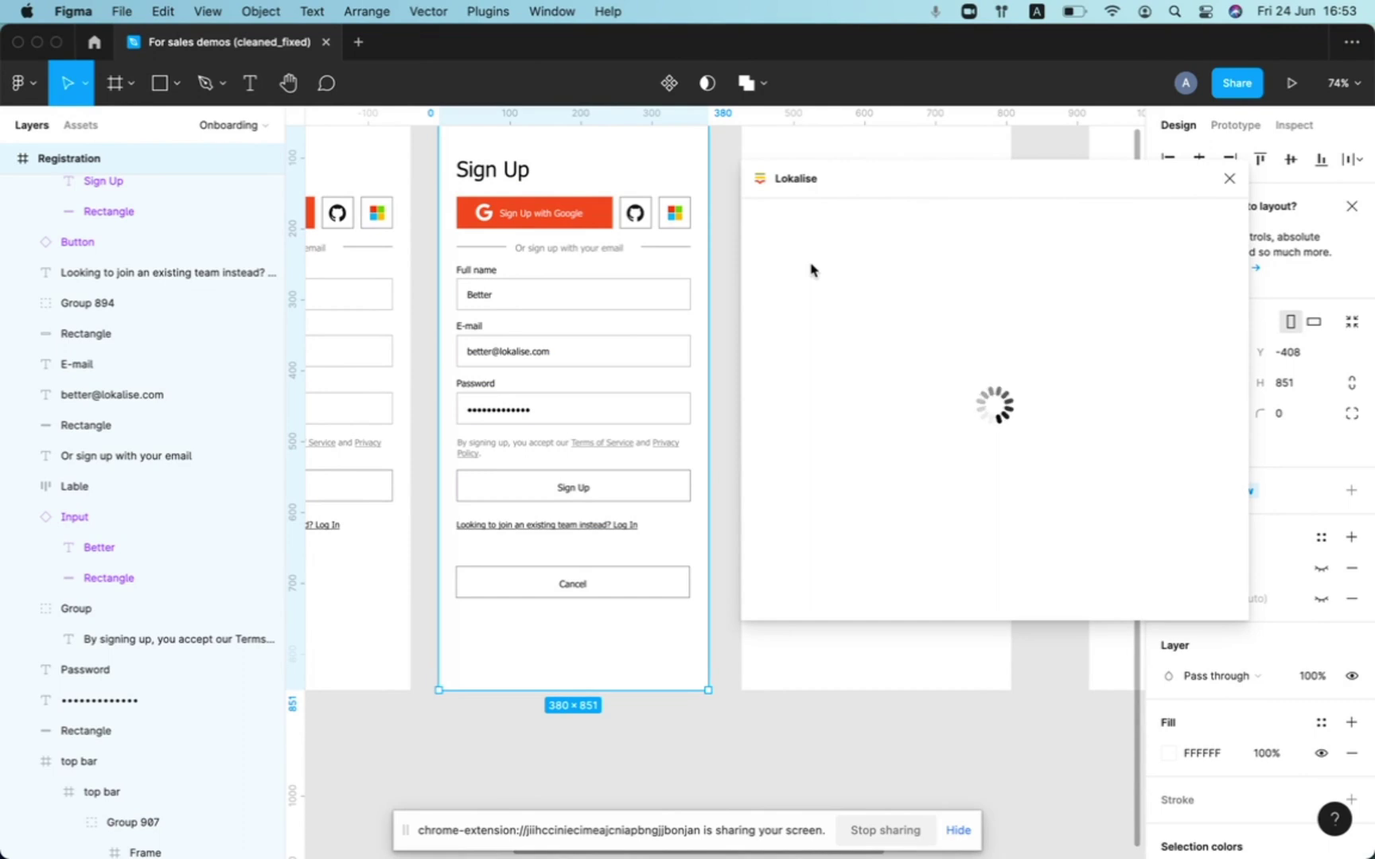
pyautogui.scroll(3, 632, 342)
pyautogui.scroll(-2, 620, 343)
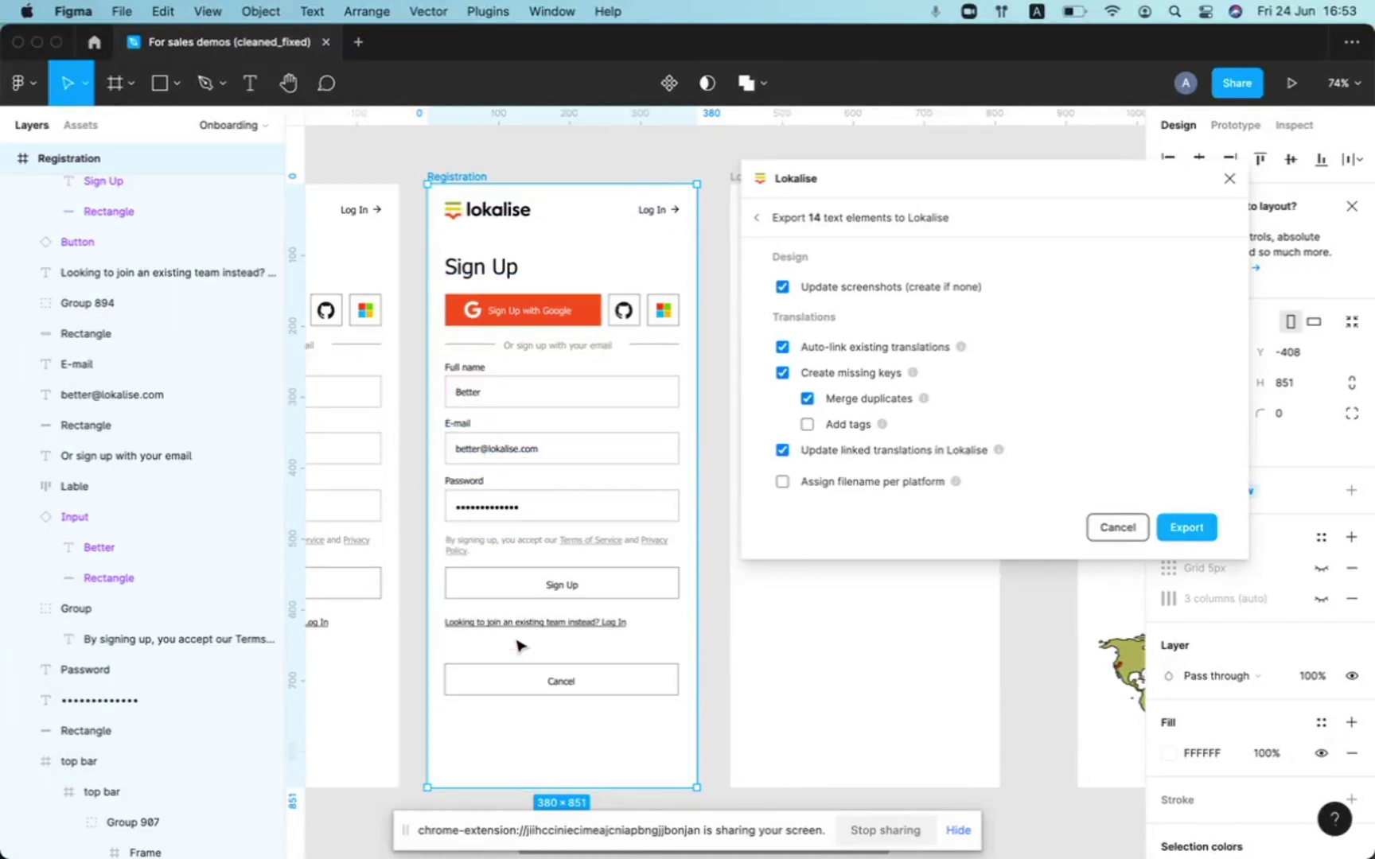
pyautogui.click(783, 373)
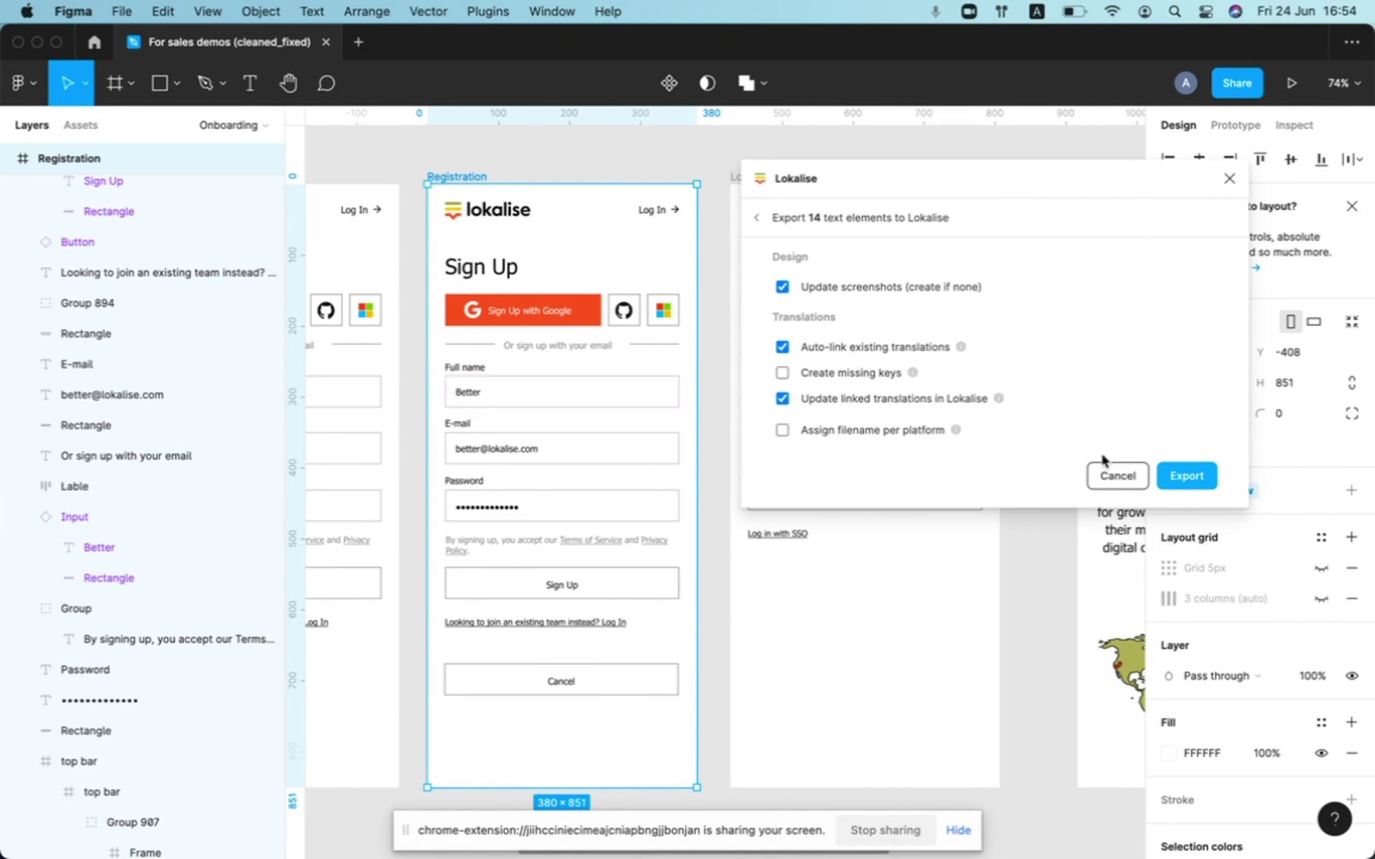
pyautogui.click(1186, 477)
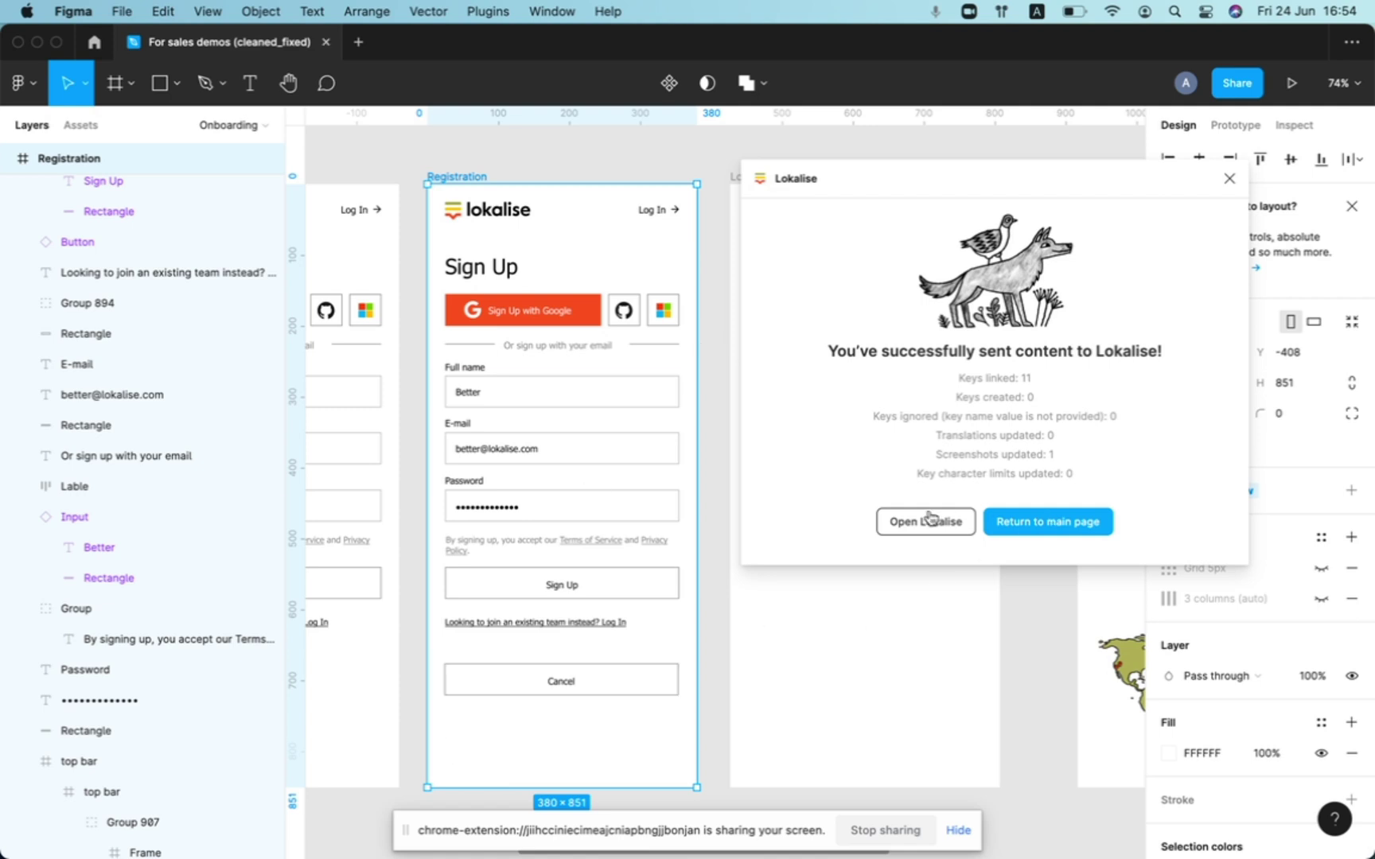
# Check the Lokalise project, then inspect the Full name, email and E-mail layers' linked keys.
pyautogui.click(923, 522)
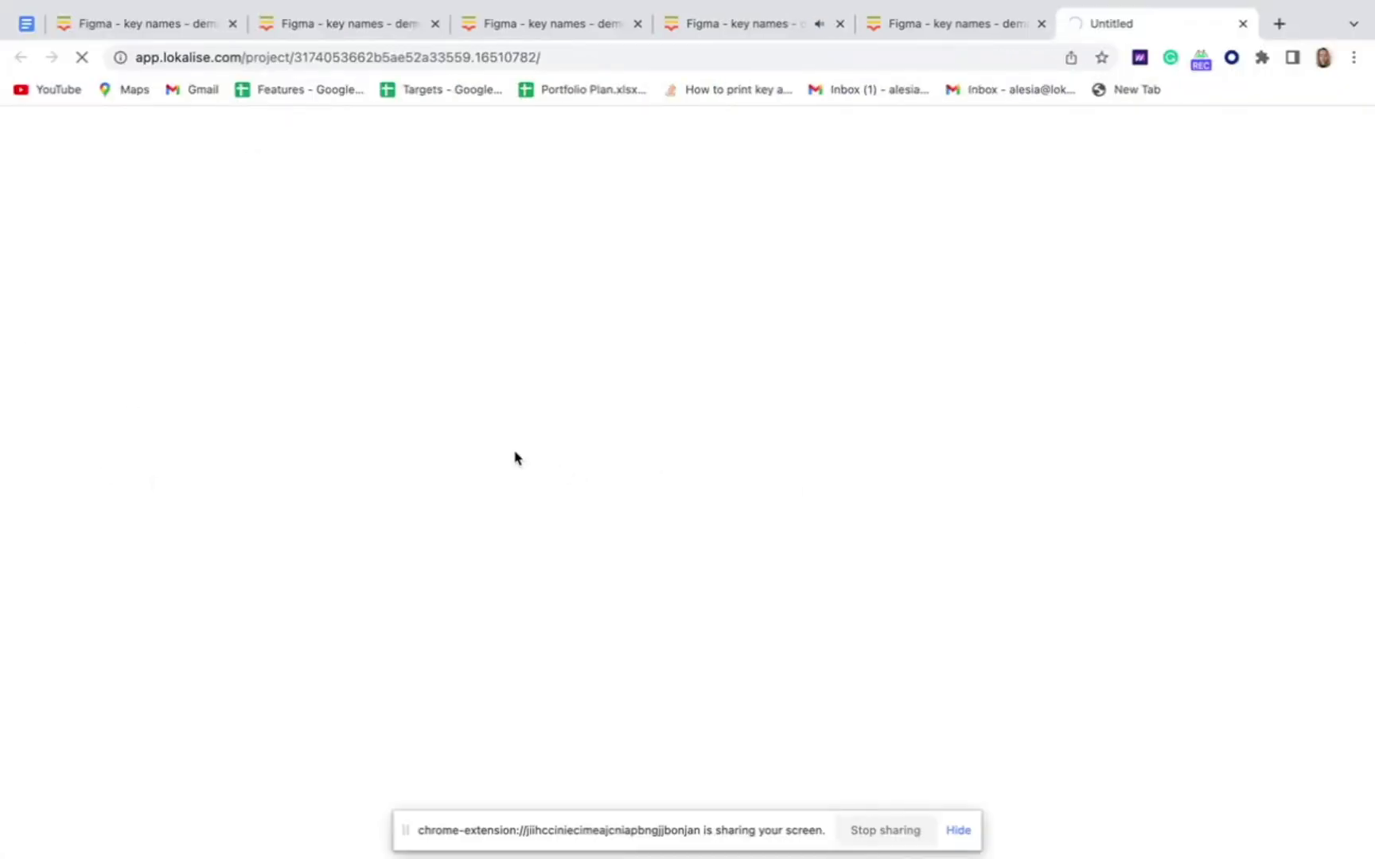
pyautogui.hotkey('ctrl', 'Left')
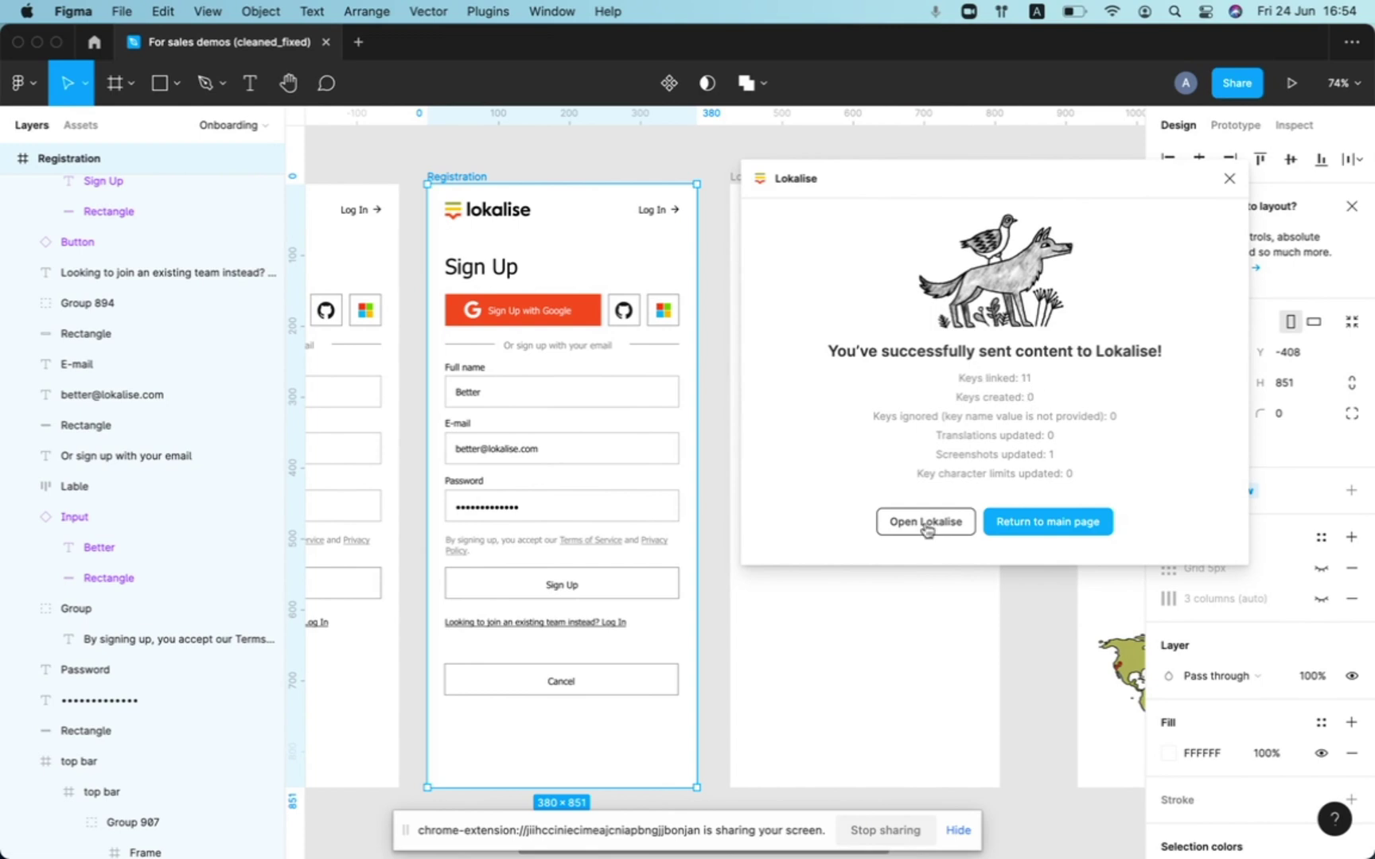
pyautogui.click(1039, 523)
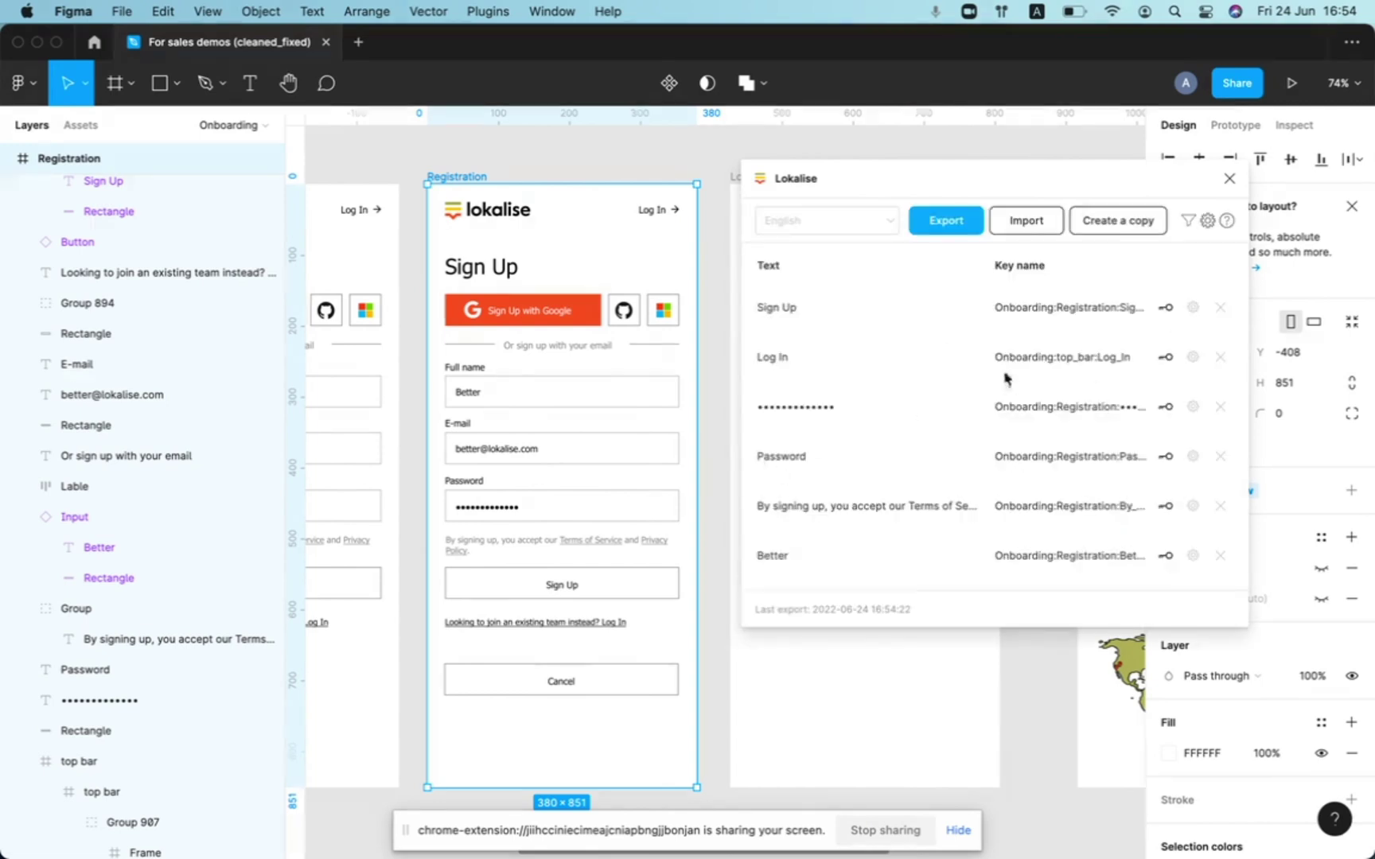
pyautogui.click(497, 401)
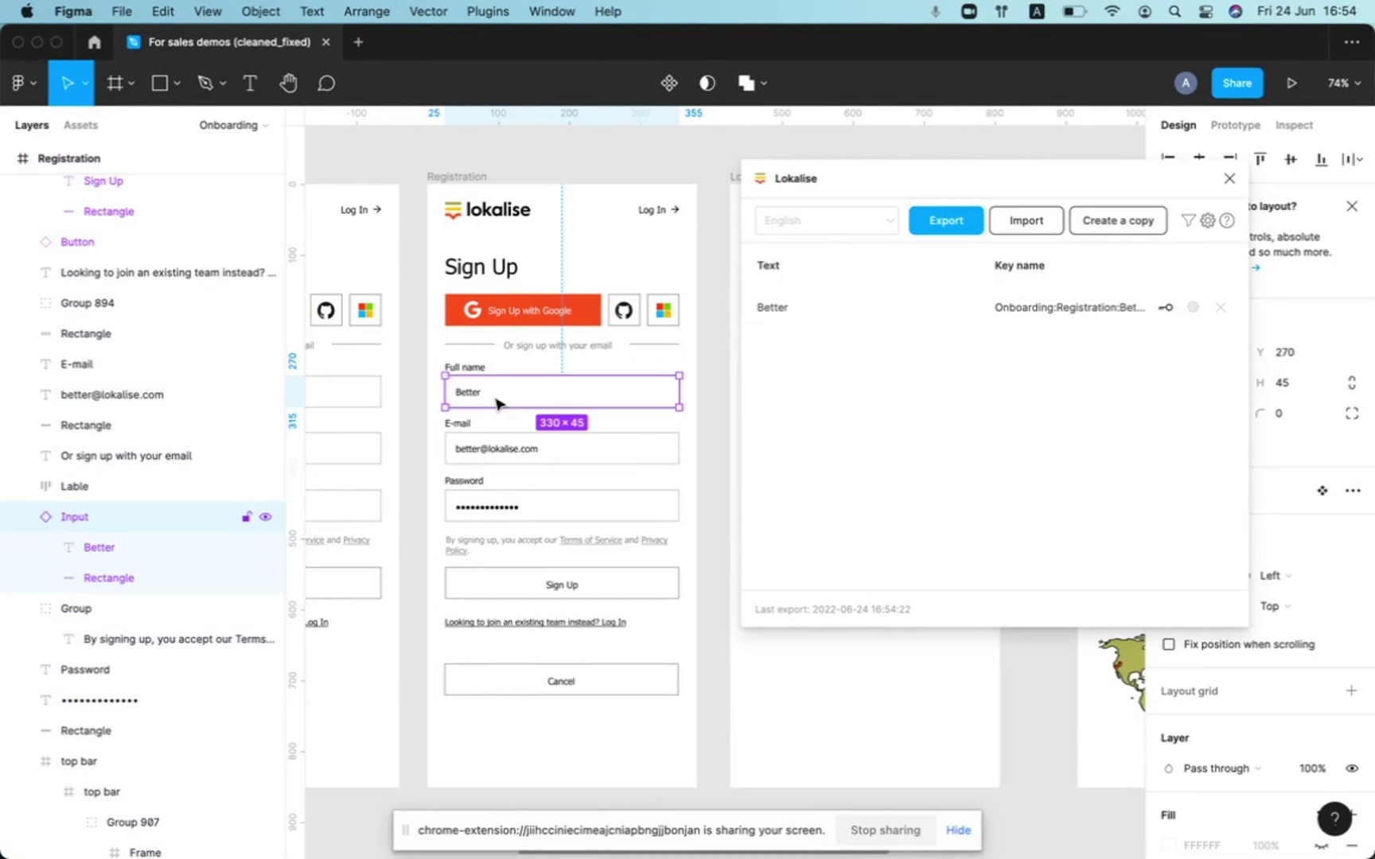
pyautogui.click(492, 451)
pyautogui.click(459, 424)
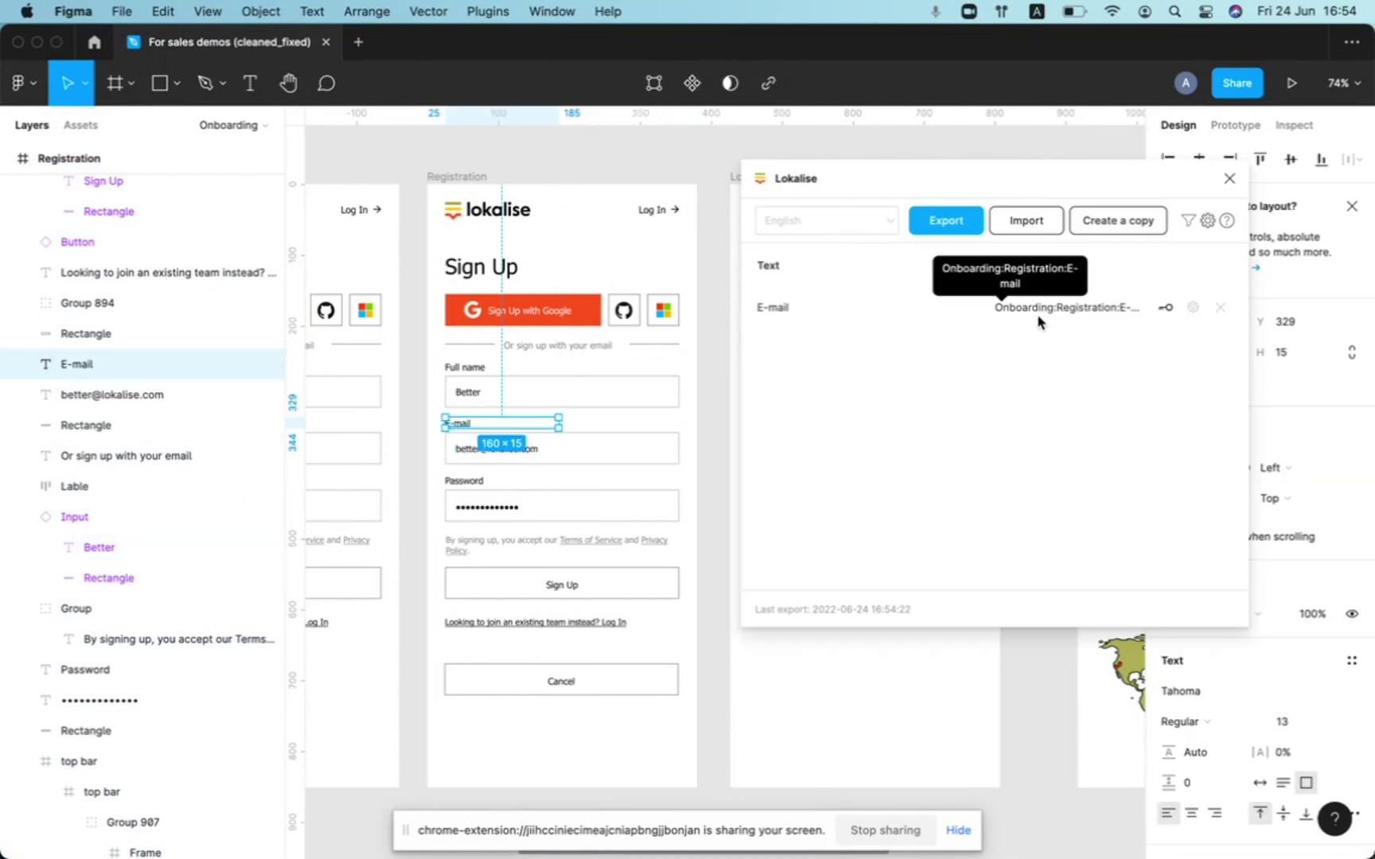
# Reopen the export settings for the Registration frame's 14 text elements.
pyautogui.click(430, 175)
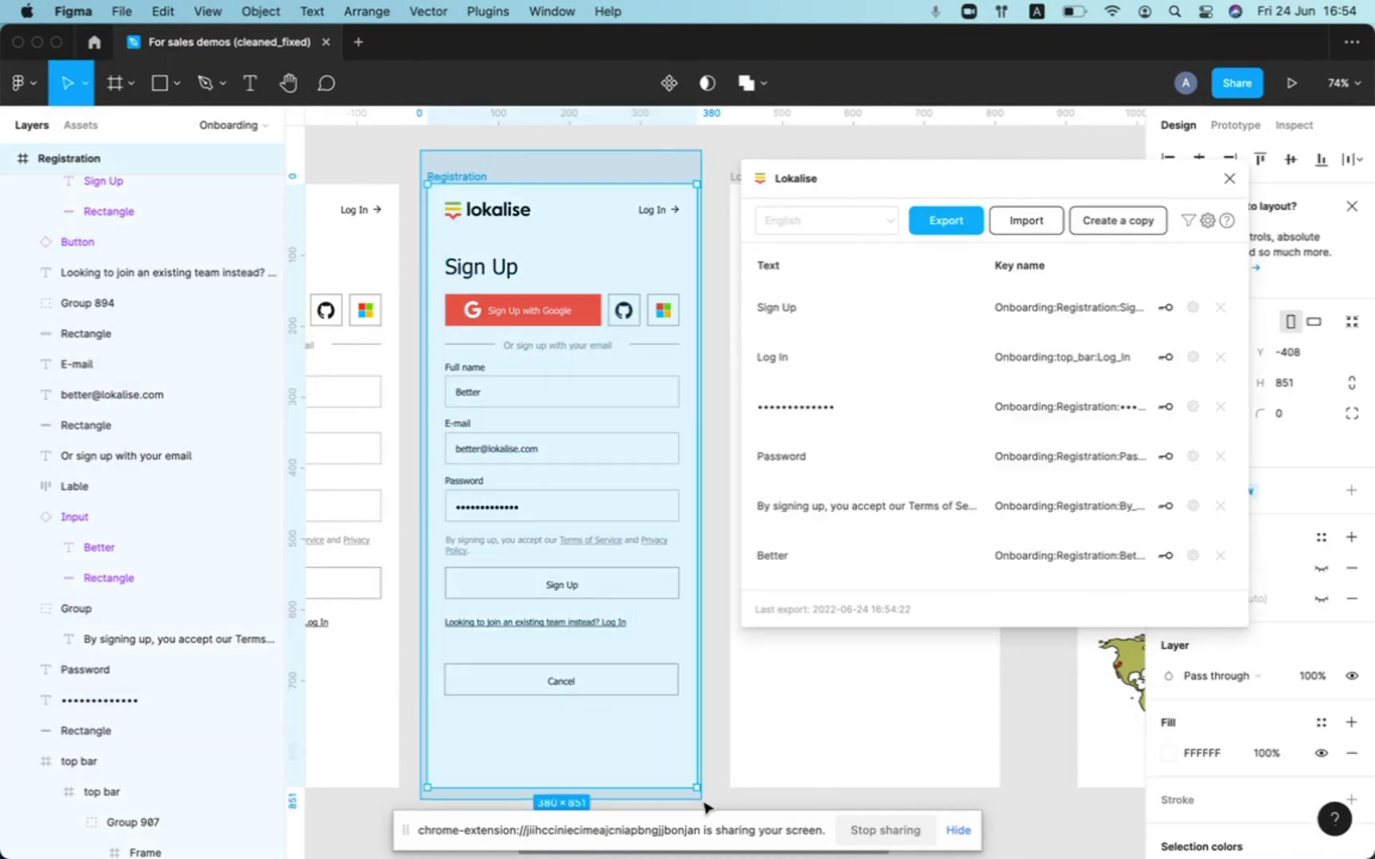
pyautogui.scroll(-5, 952, 398)
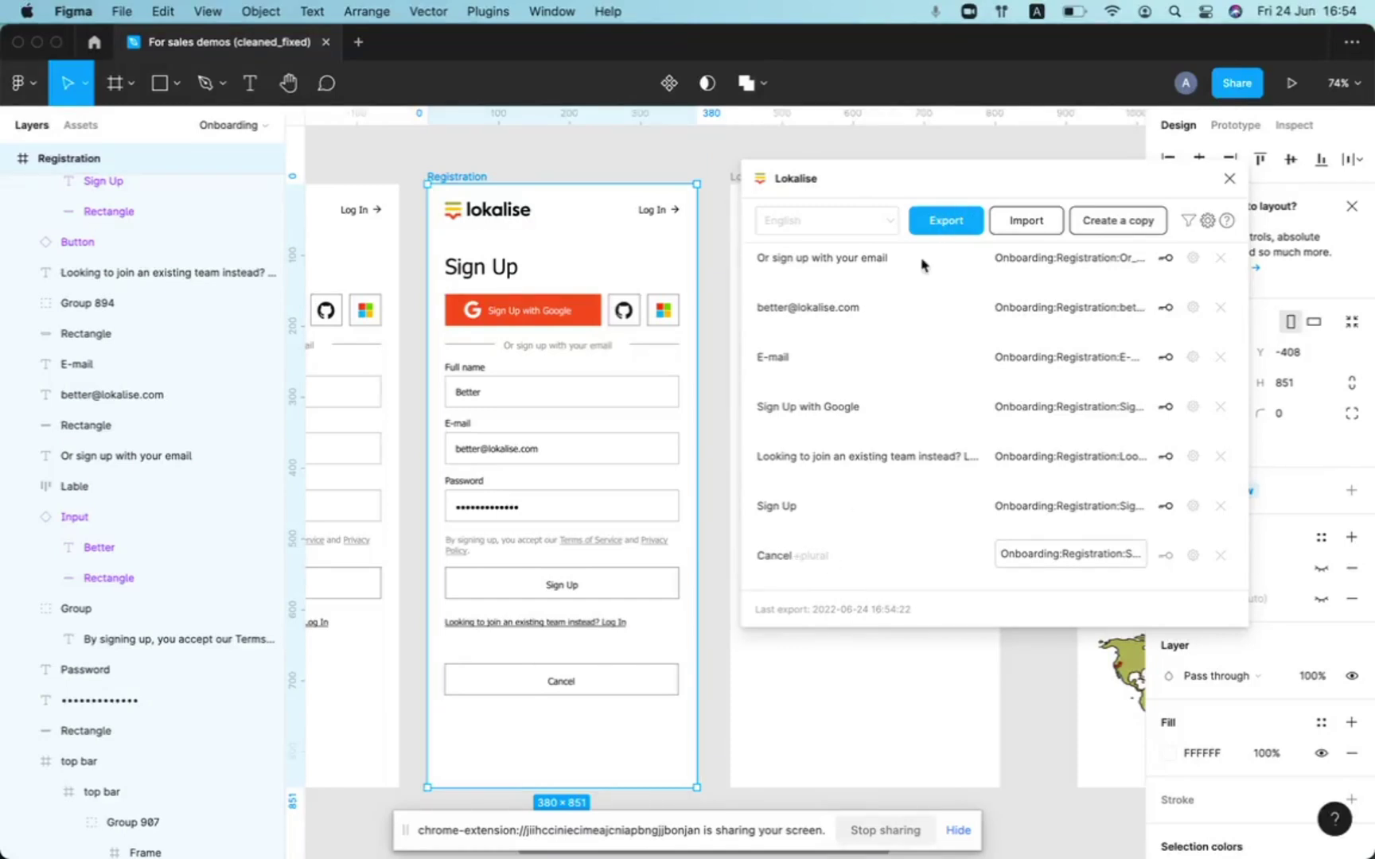
pyautogui.click(941, 231)
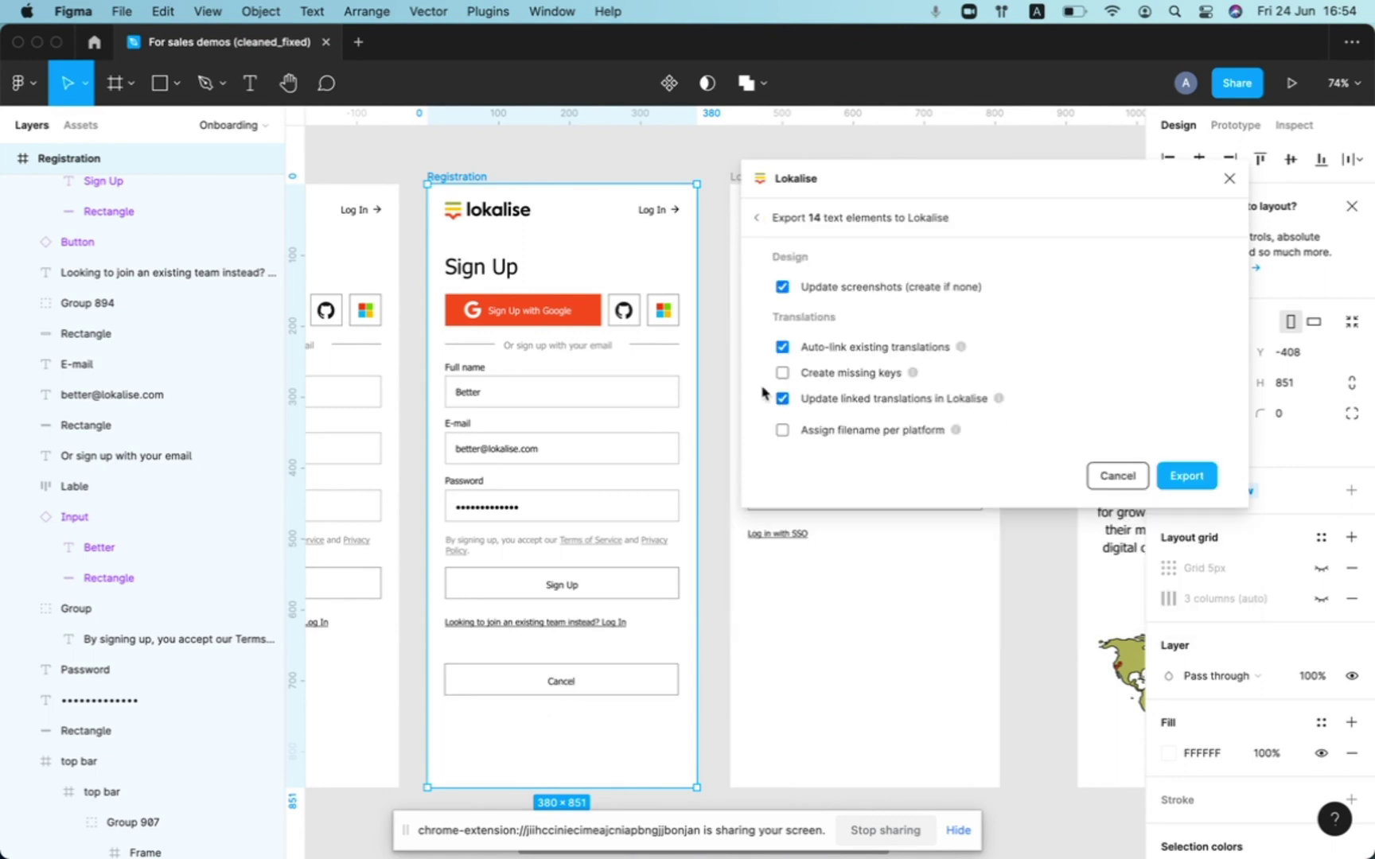
# Re-export the Registration texts with Create missing keys and a 'test' tag enabled.
pyautogui.click(783, 374)
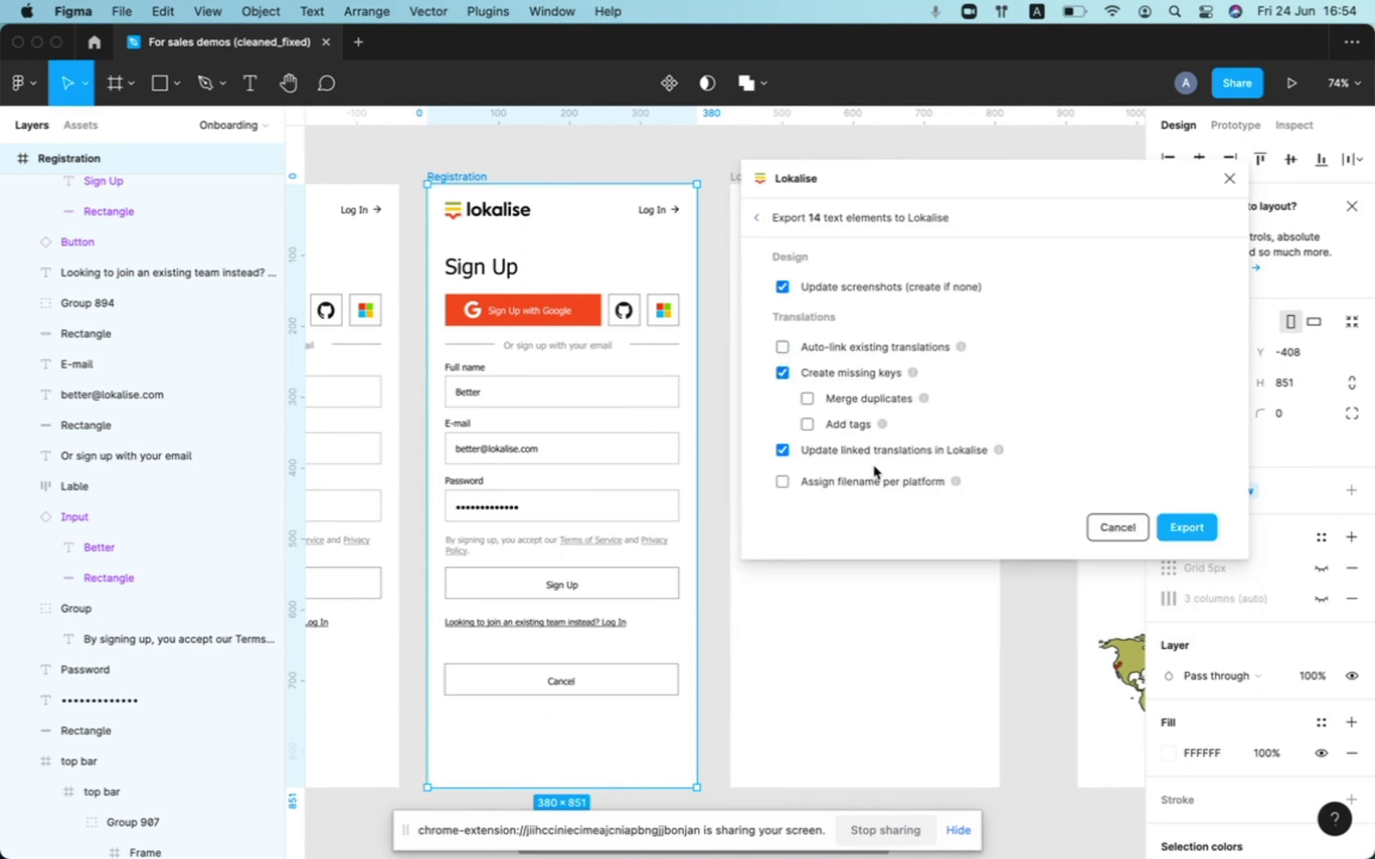
pyautogui.click(810, 423)
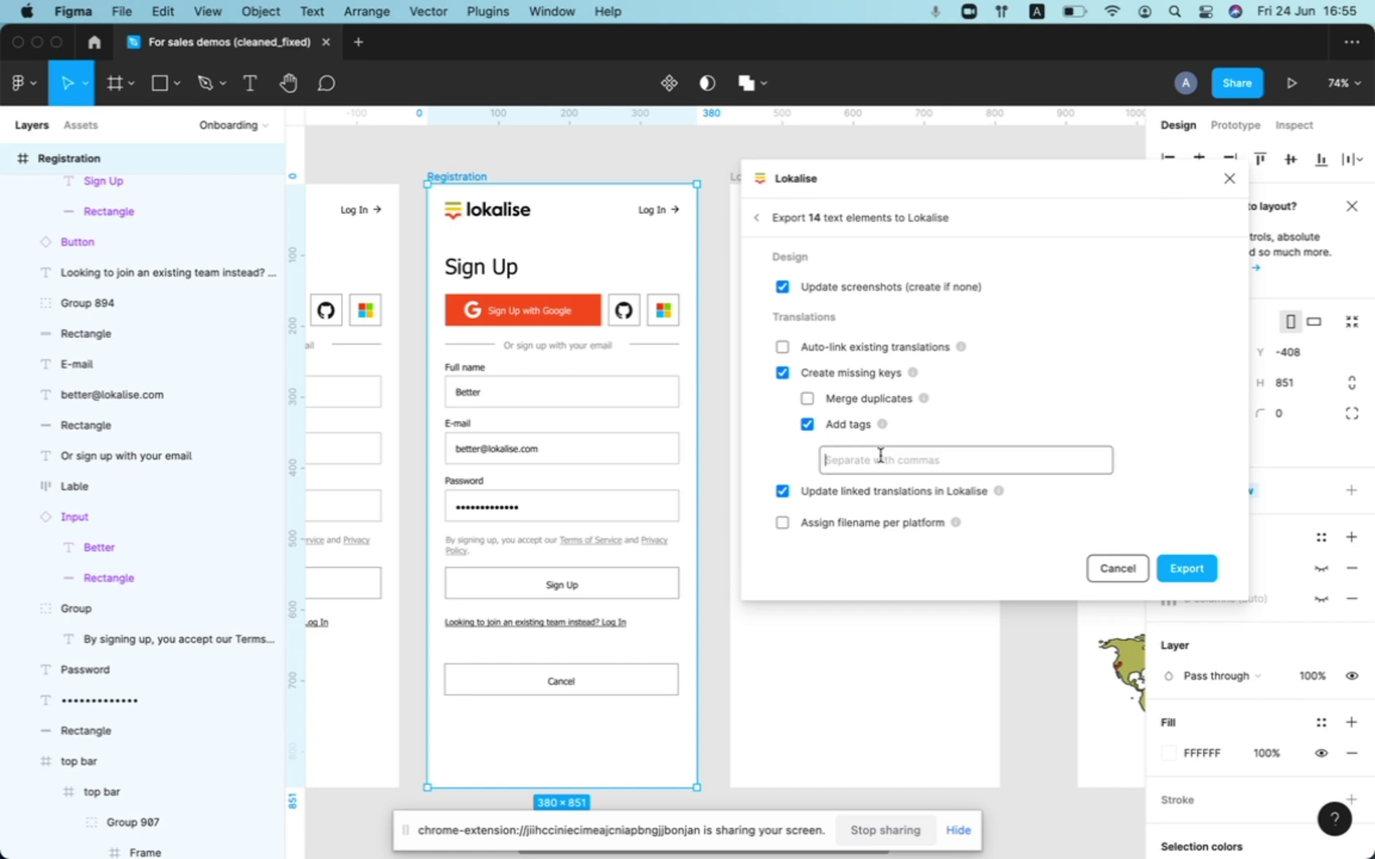
pyautogui.write('tes')
pyautogui.click(1188, 570)
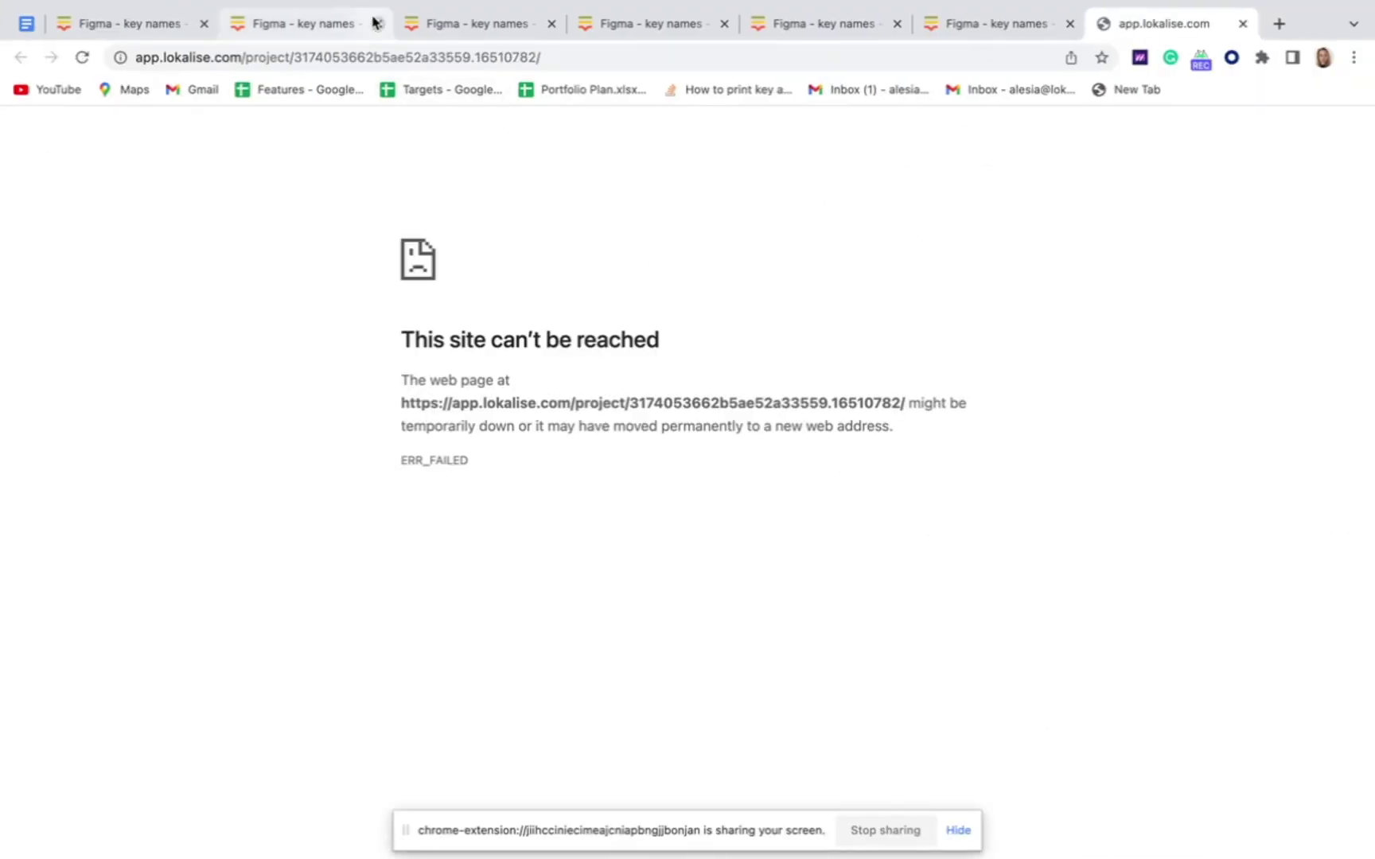
# Close the five duplicate Lokalise project tabs.
pyautogui.click(377, 23)
pyautogui.click(377, 23)
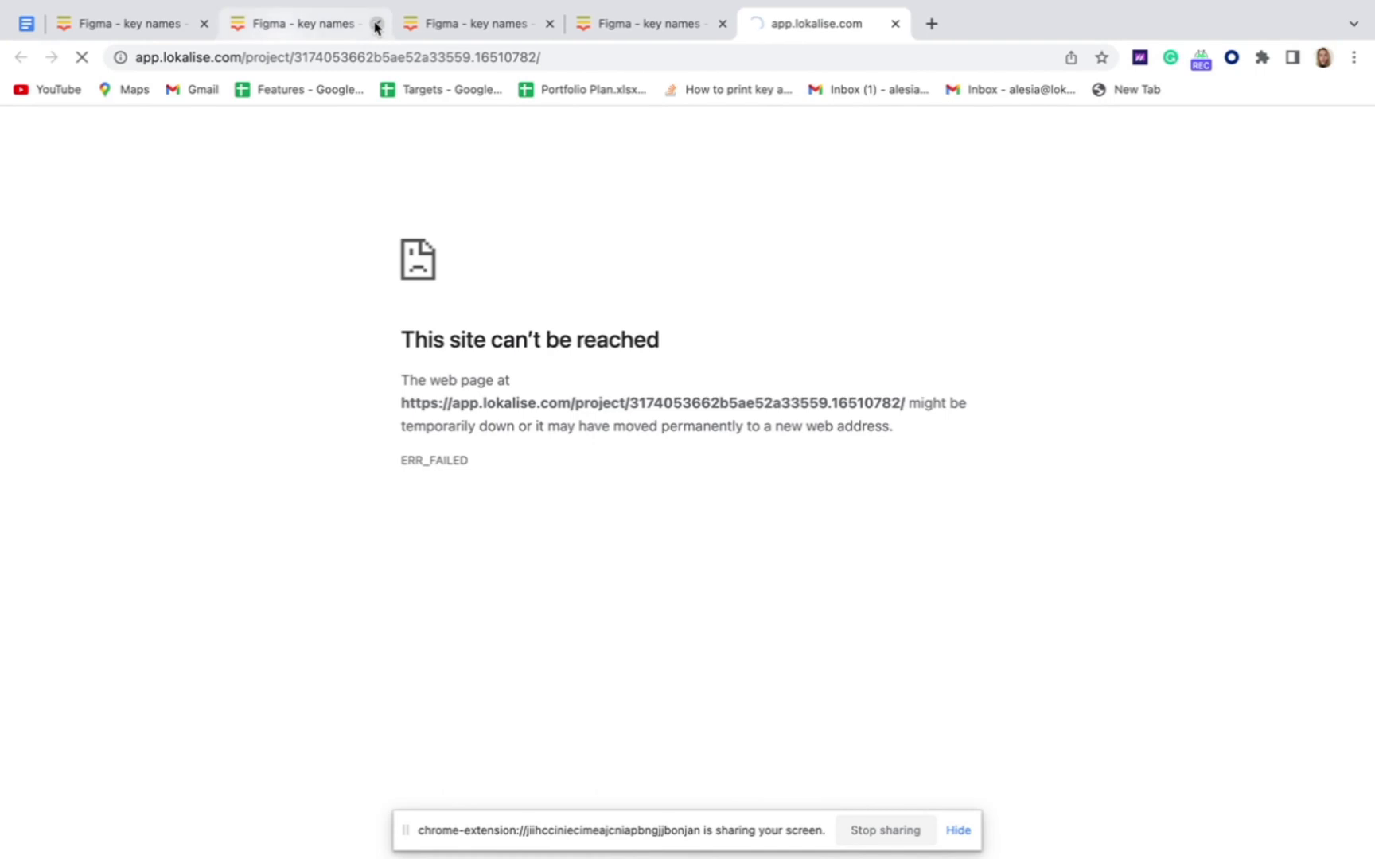
pyautogui.click(377, 23)
pyautogui.click(378, 23)
pyautogui.click(377, 23)
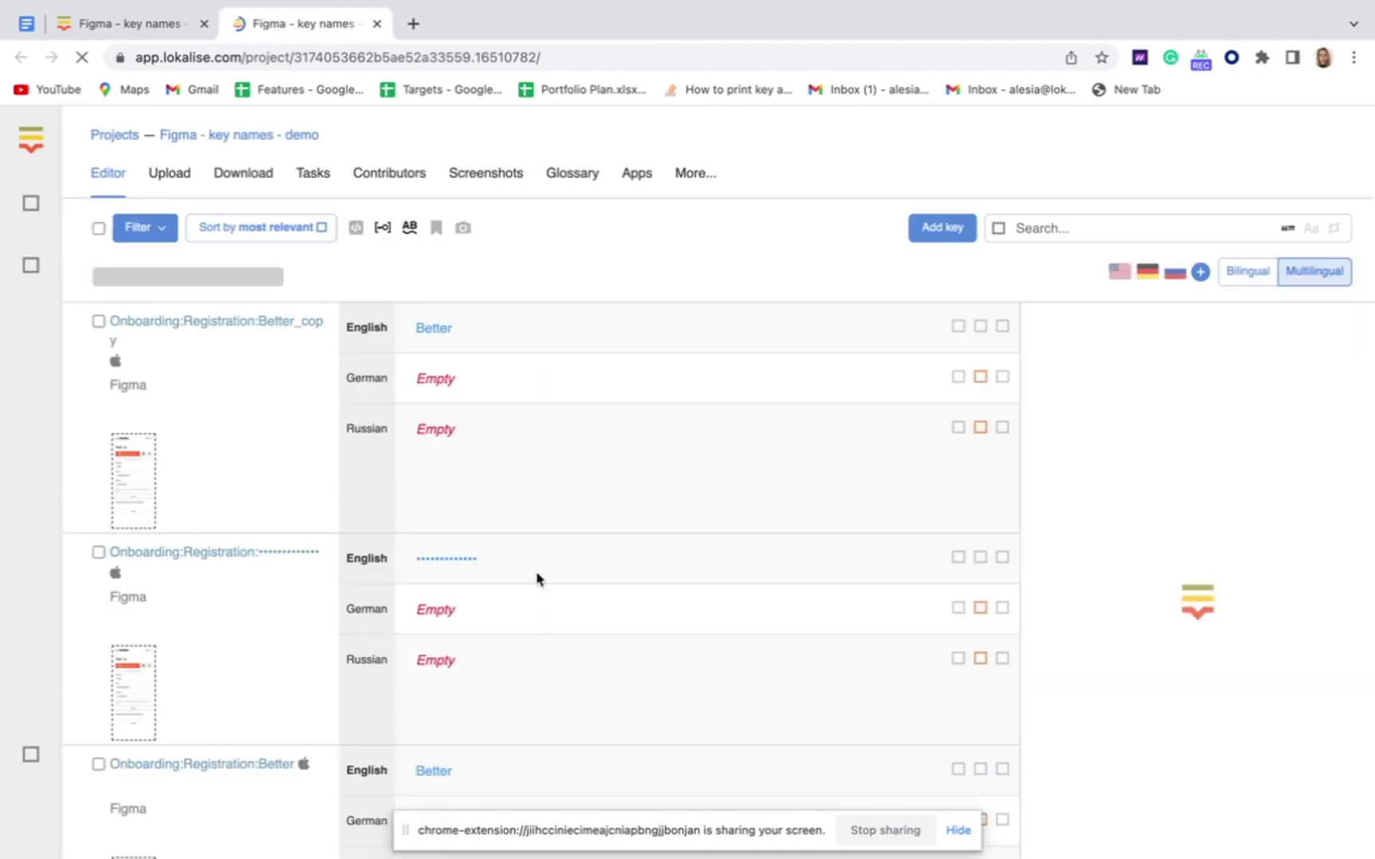
# Confirm the new Cancel key Onboarding:Registration:Sign_Up.76 has the test tag, then return to Figma.
pyautogui.scroll(-3, 537, 578)
pyautogui.scroll(-2, 537, 578)
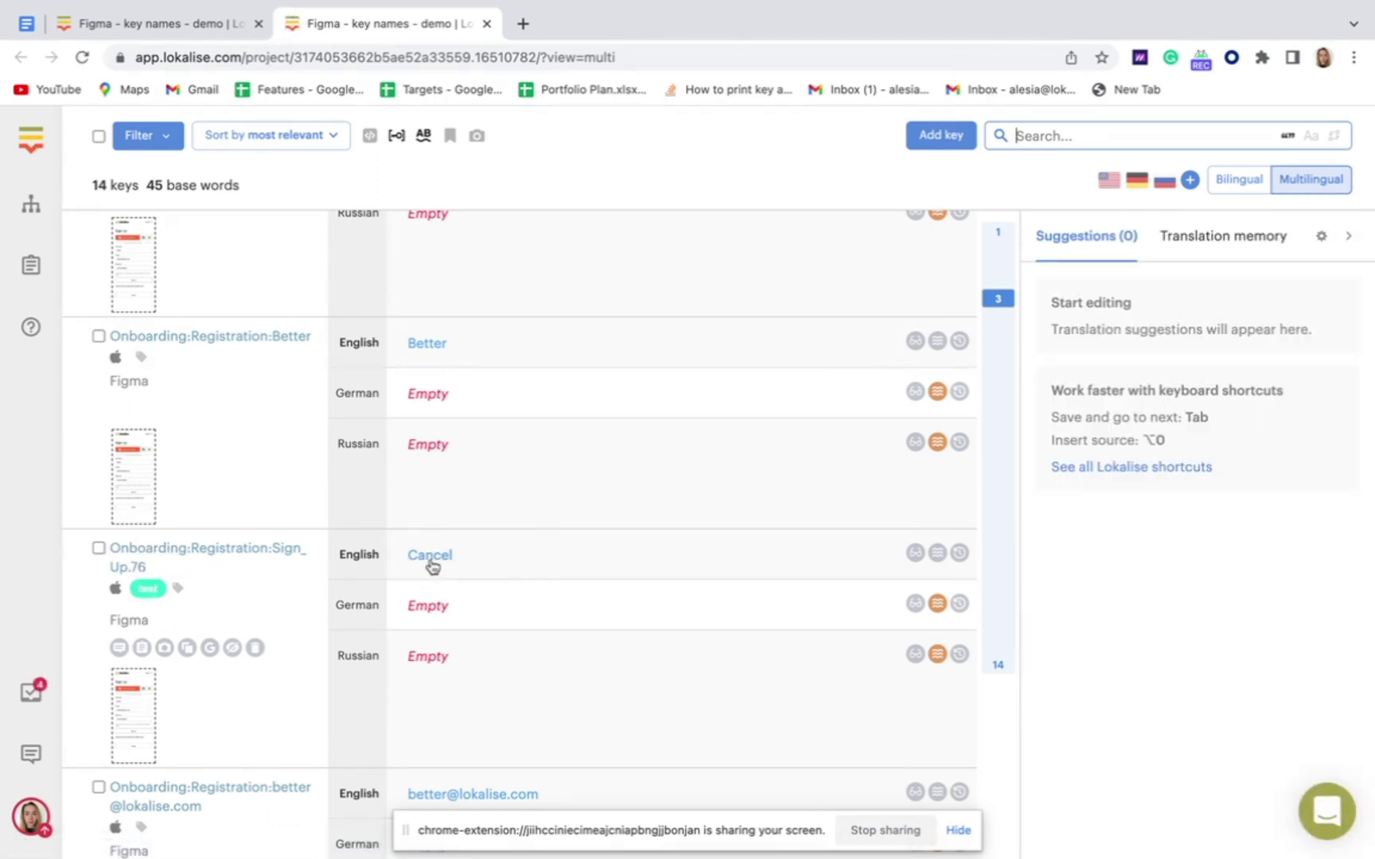
pyautogui.hotkey('ctrl', 'Left')
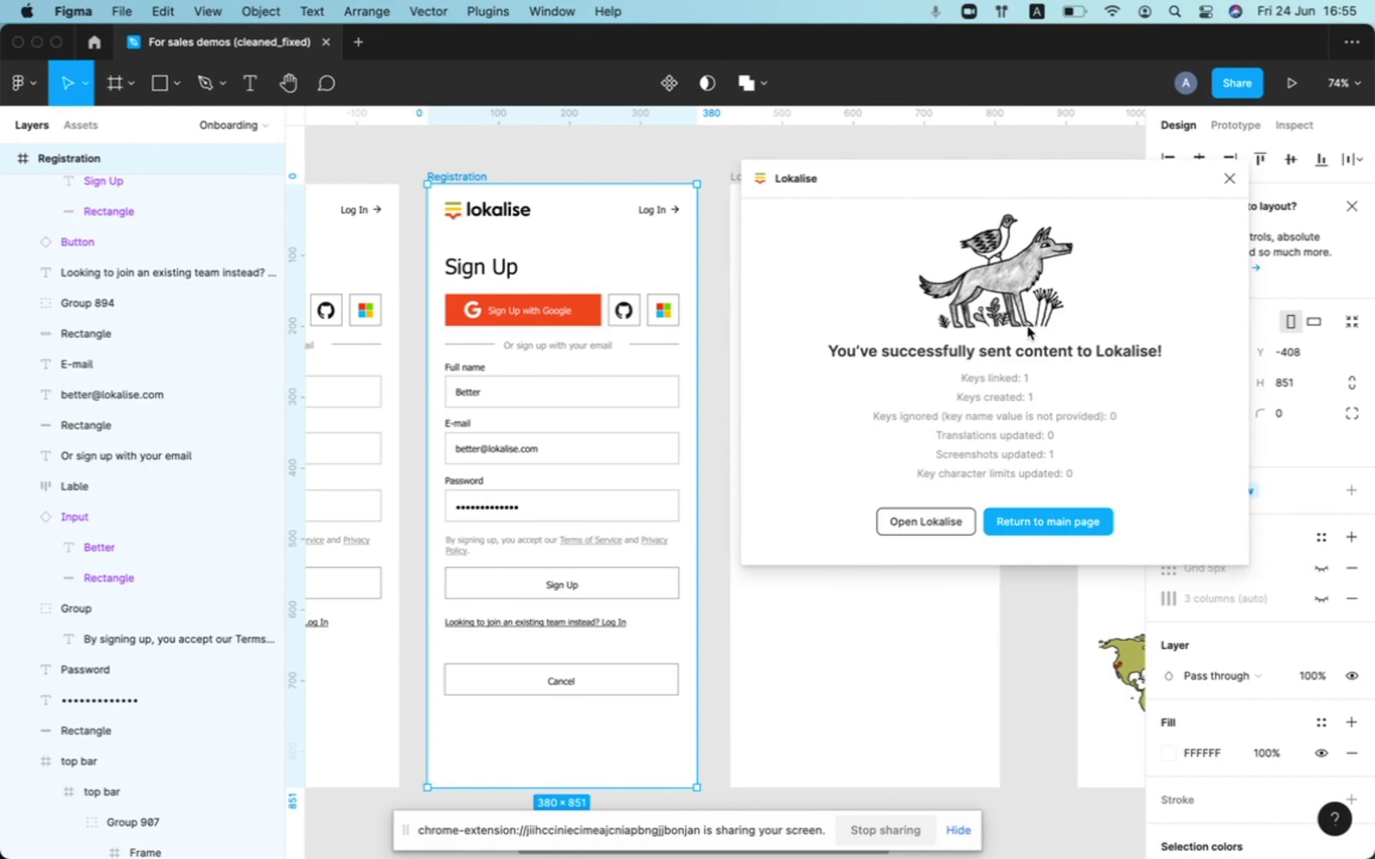
# Set up another Registration export with Auto-link existing translations on, then view the Lokalise keys list.
pyautogui.click(1031, 525)
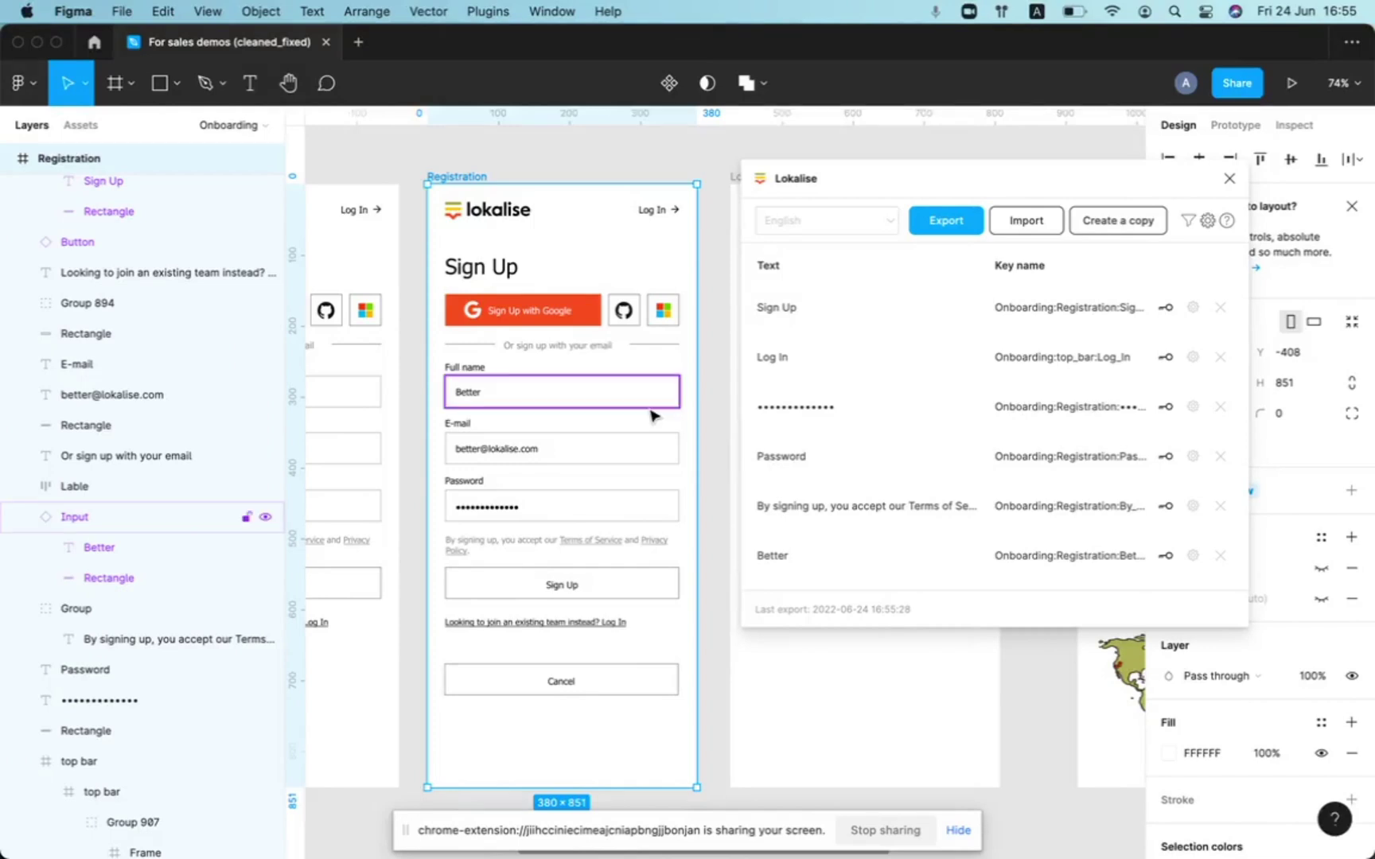
pyautogui.hscroll(-5, 561, 392)
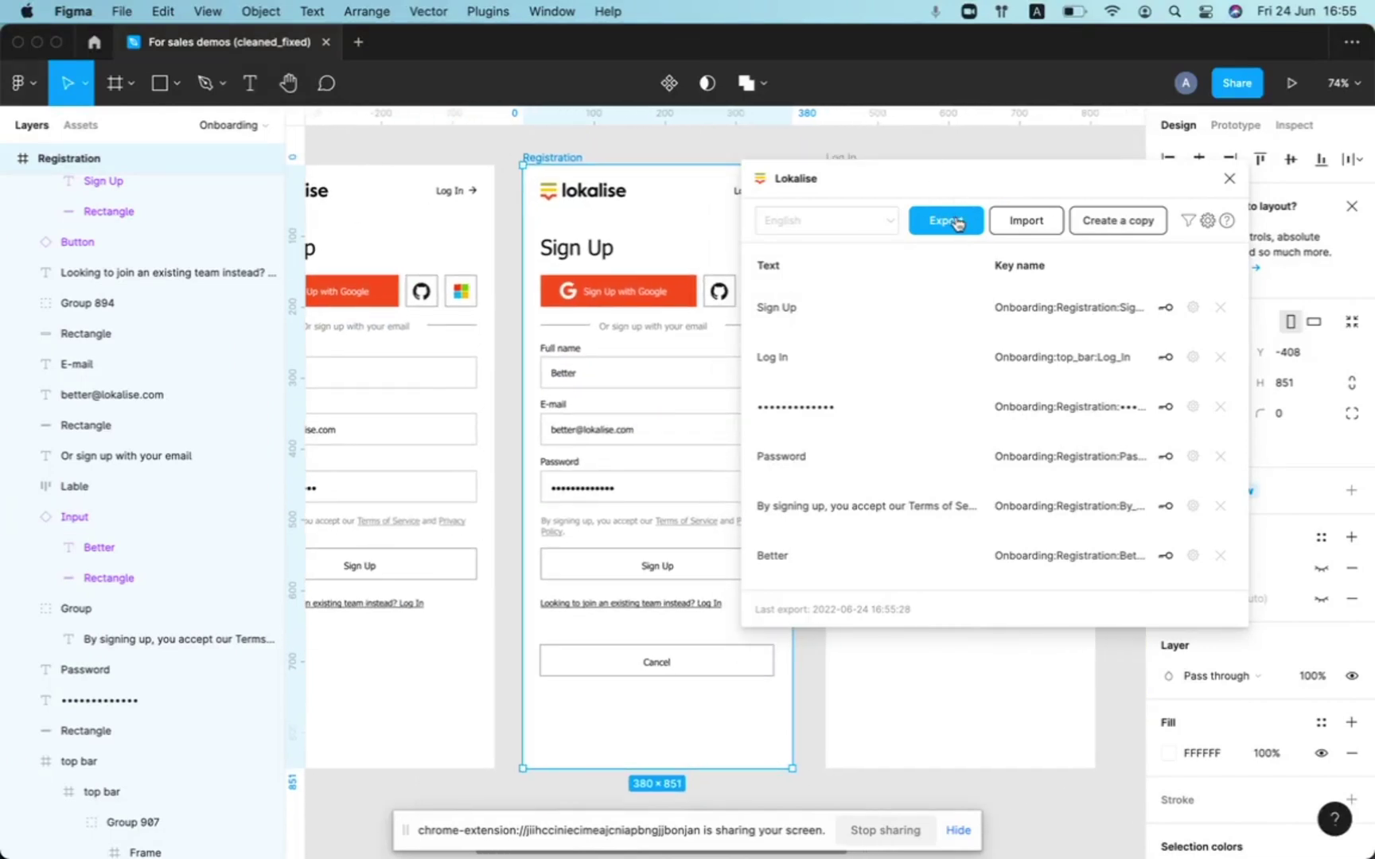
pyautogui.click(945, 220)
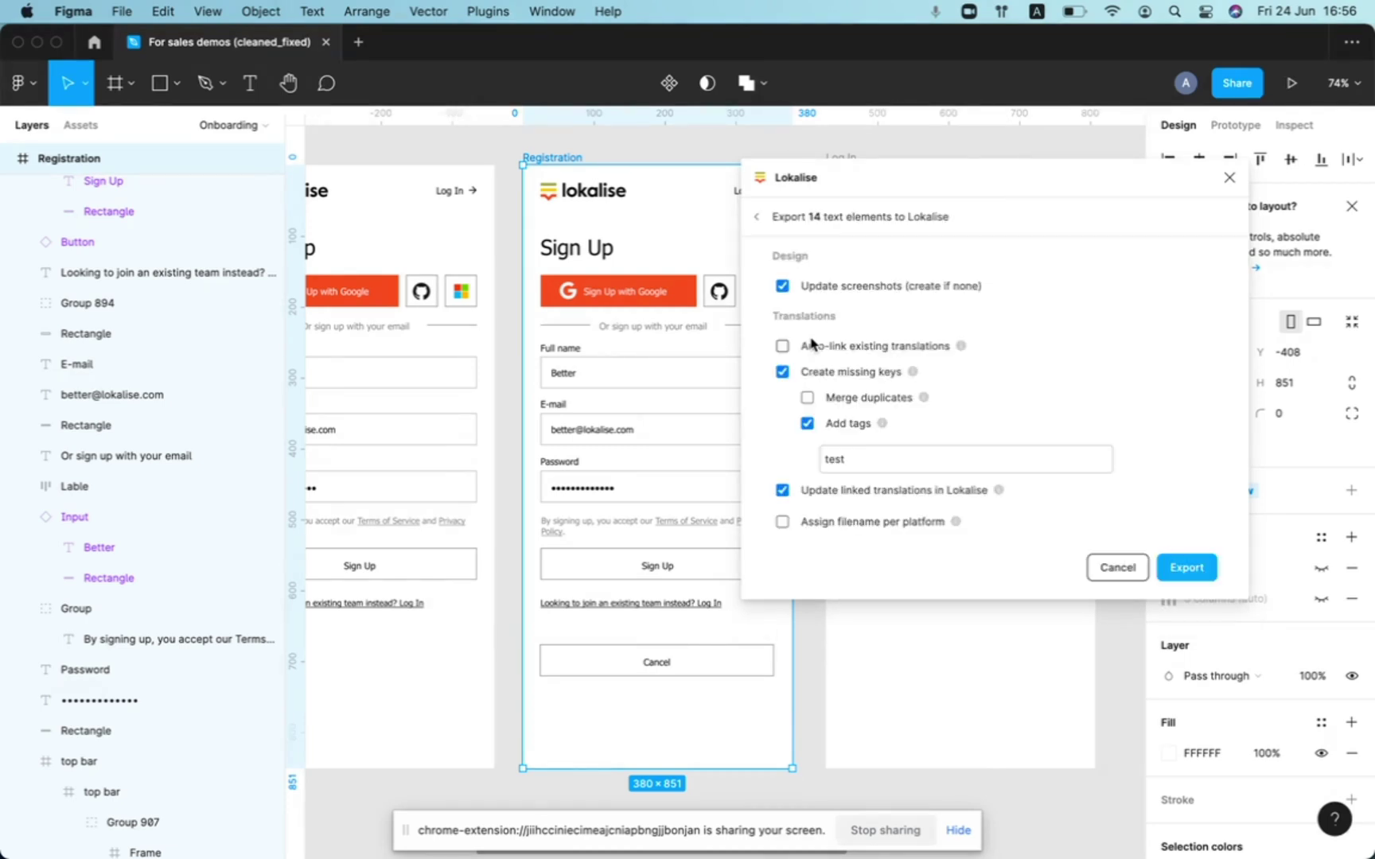
pyautogui.click(782, 347)
pyautogui.click(800, 348)
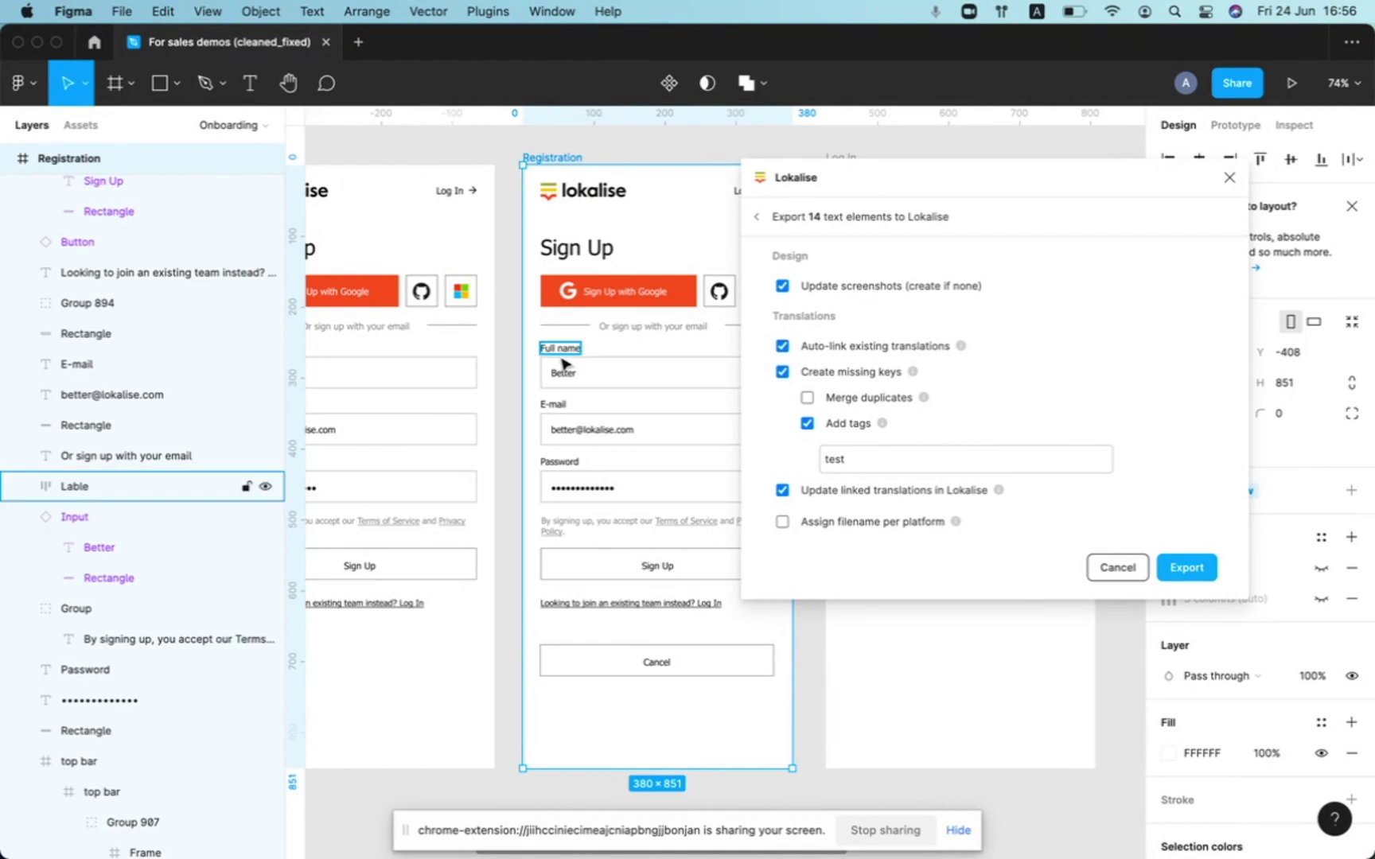
pyautogui.scroll(-5, 561, 362)
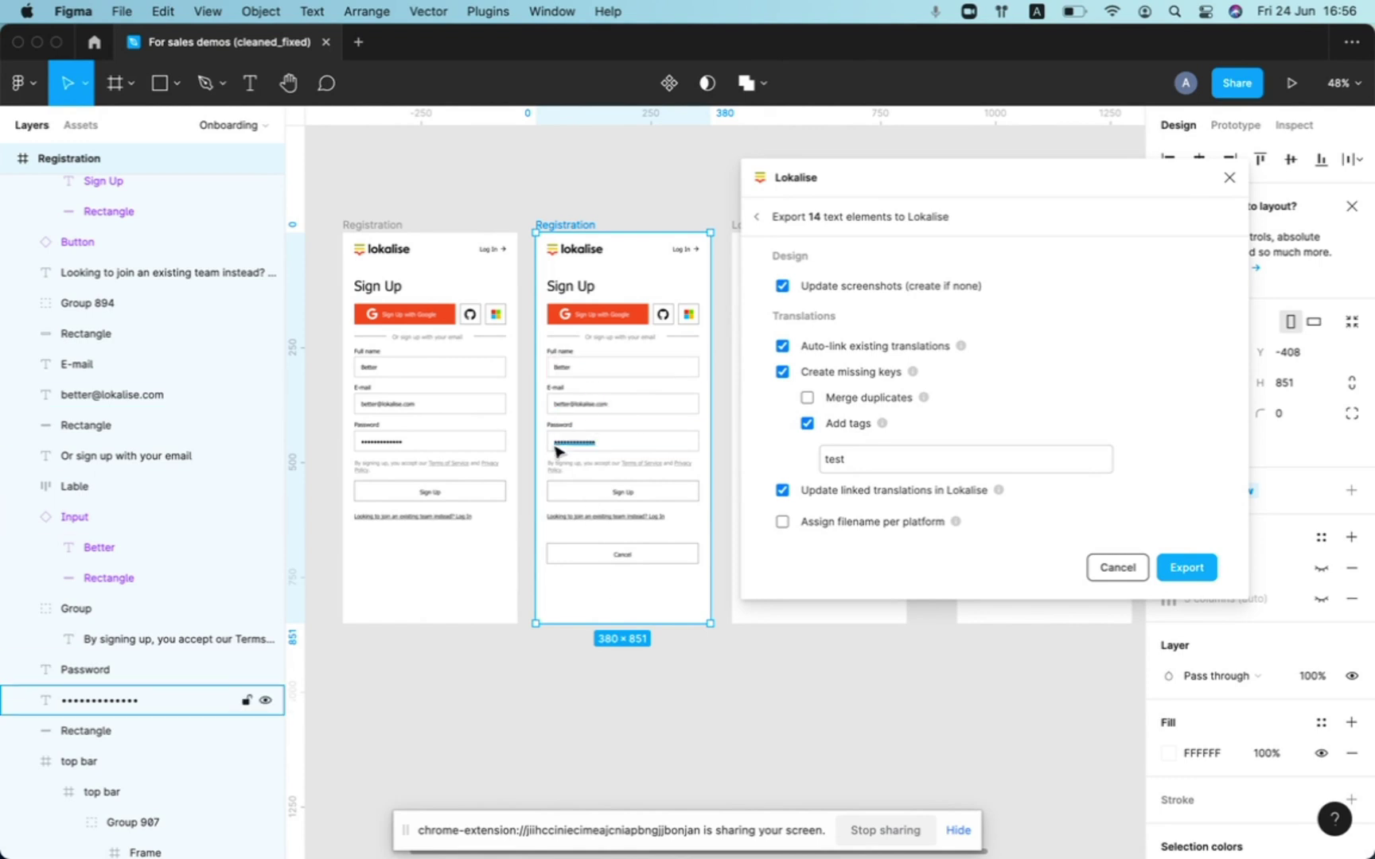
pyautogui.hotkey('ctrl', 'Right')
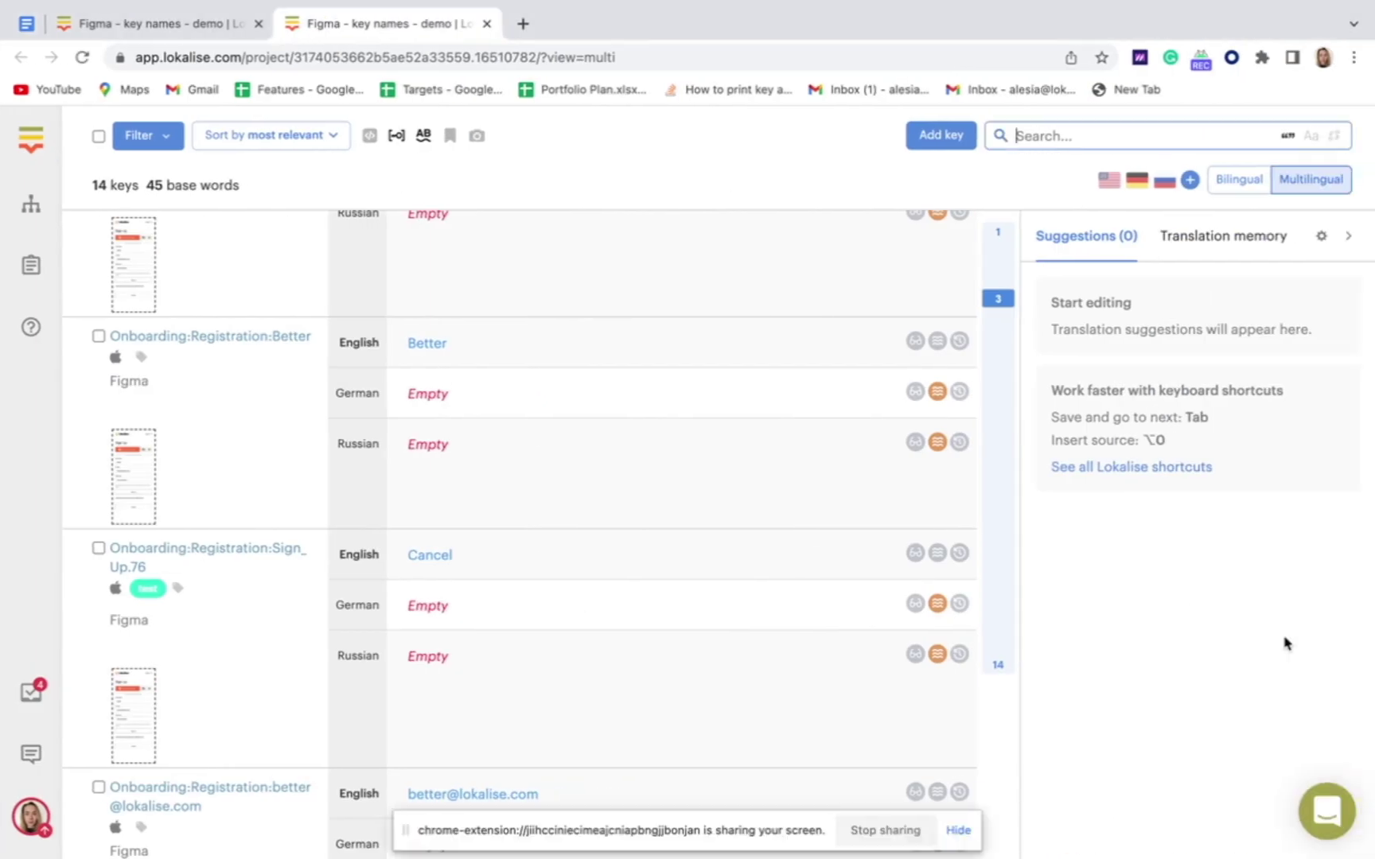